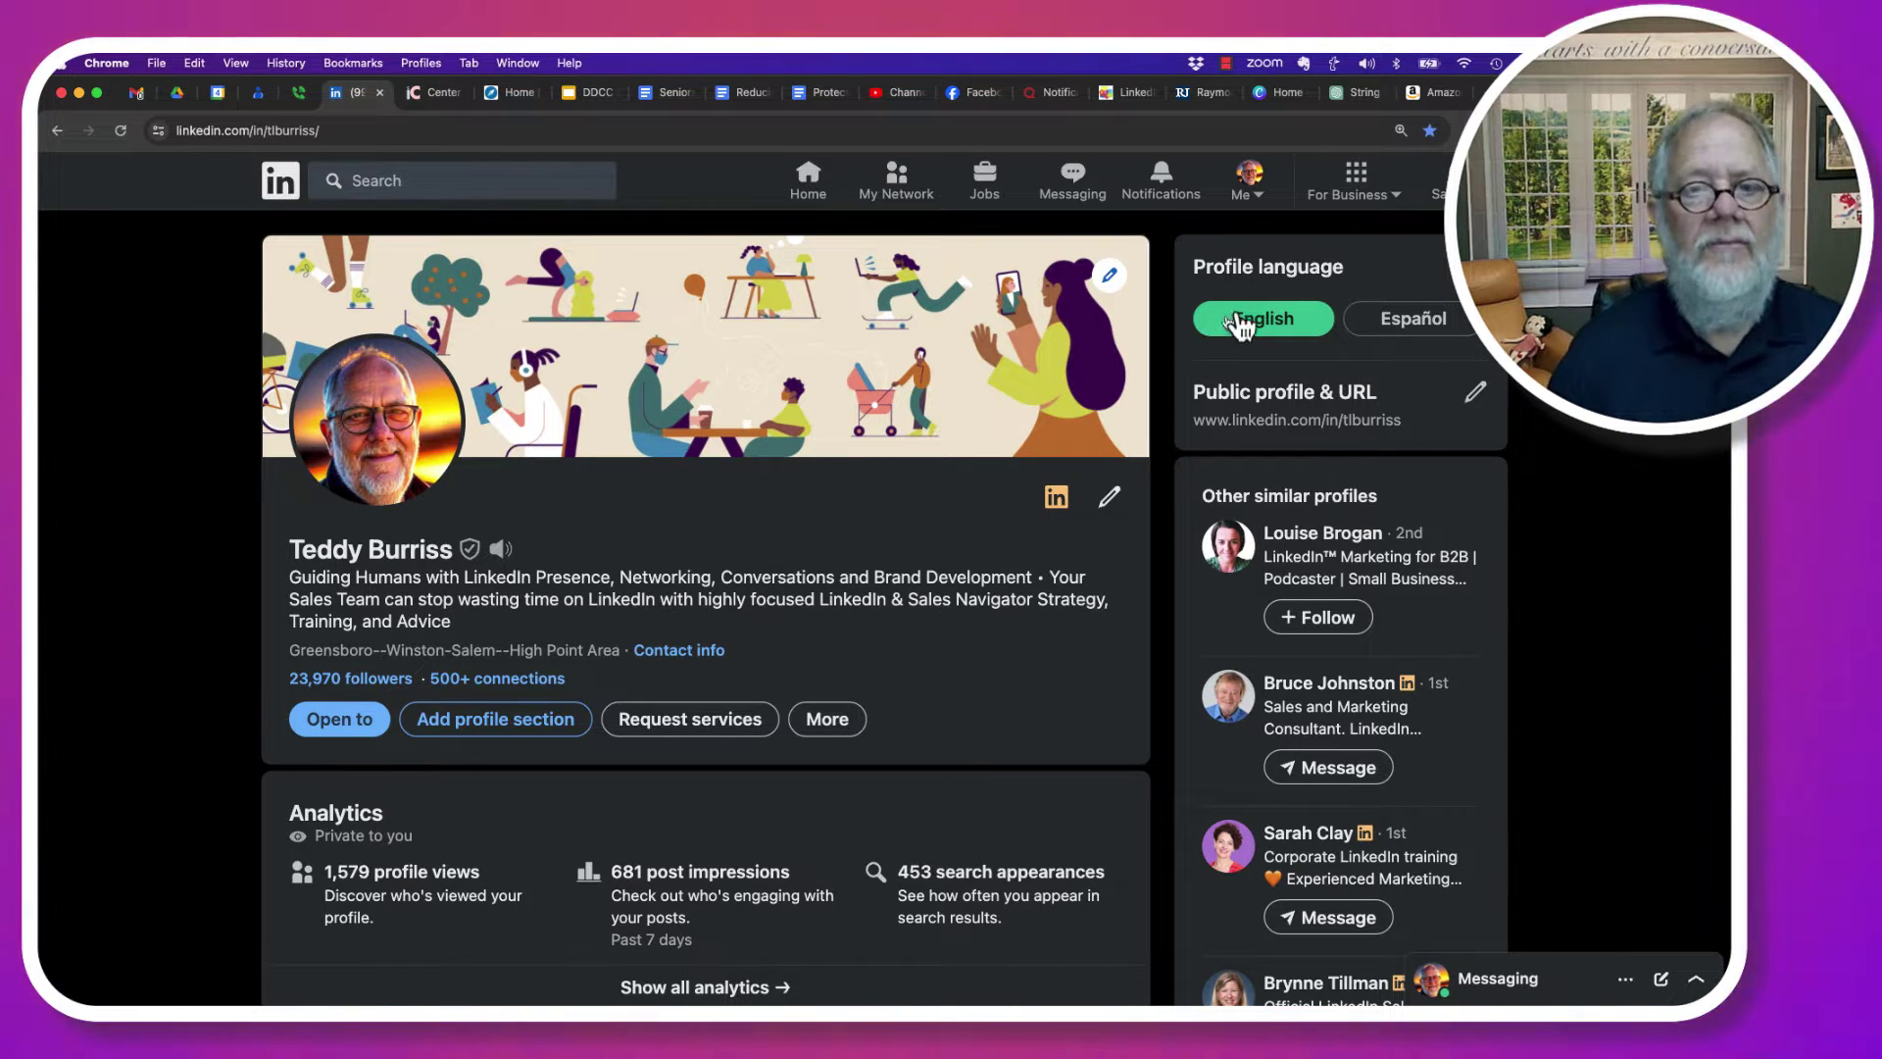
Open the NCWiseman Career Support Group from the home feed and show its full member list
{"action": "left_click", "coordinate": [281, 186]}
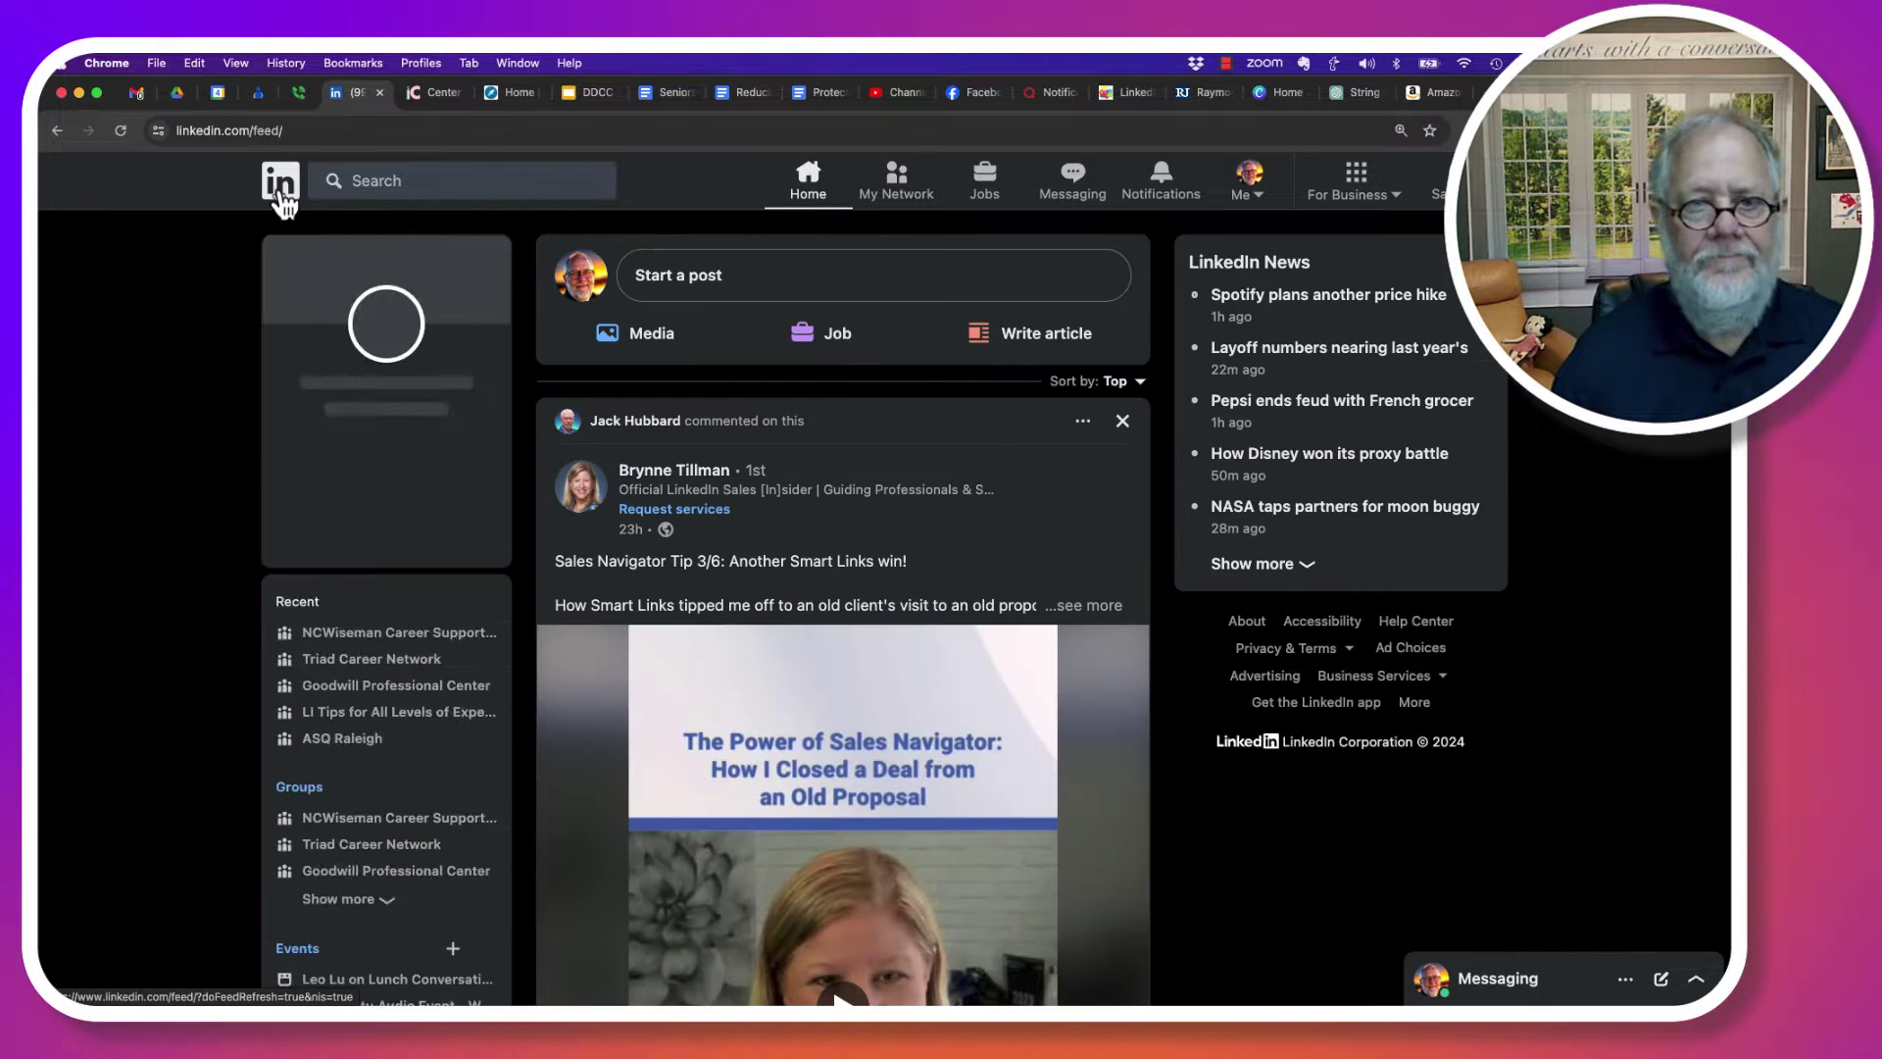
{"action": "scroll", "coordinate": [388, 739], "scroll_direction": "down", "scroll_amount": 5}
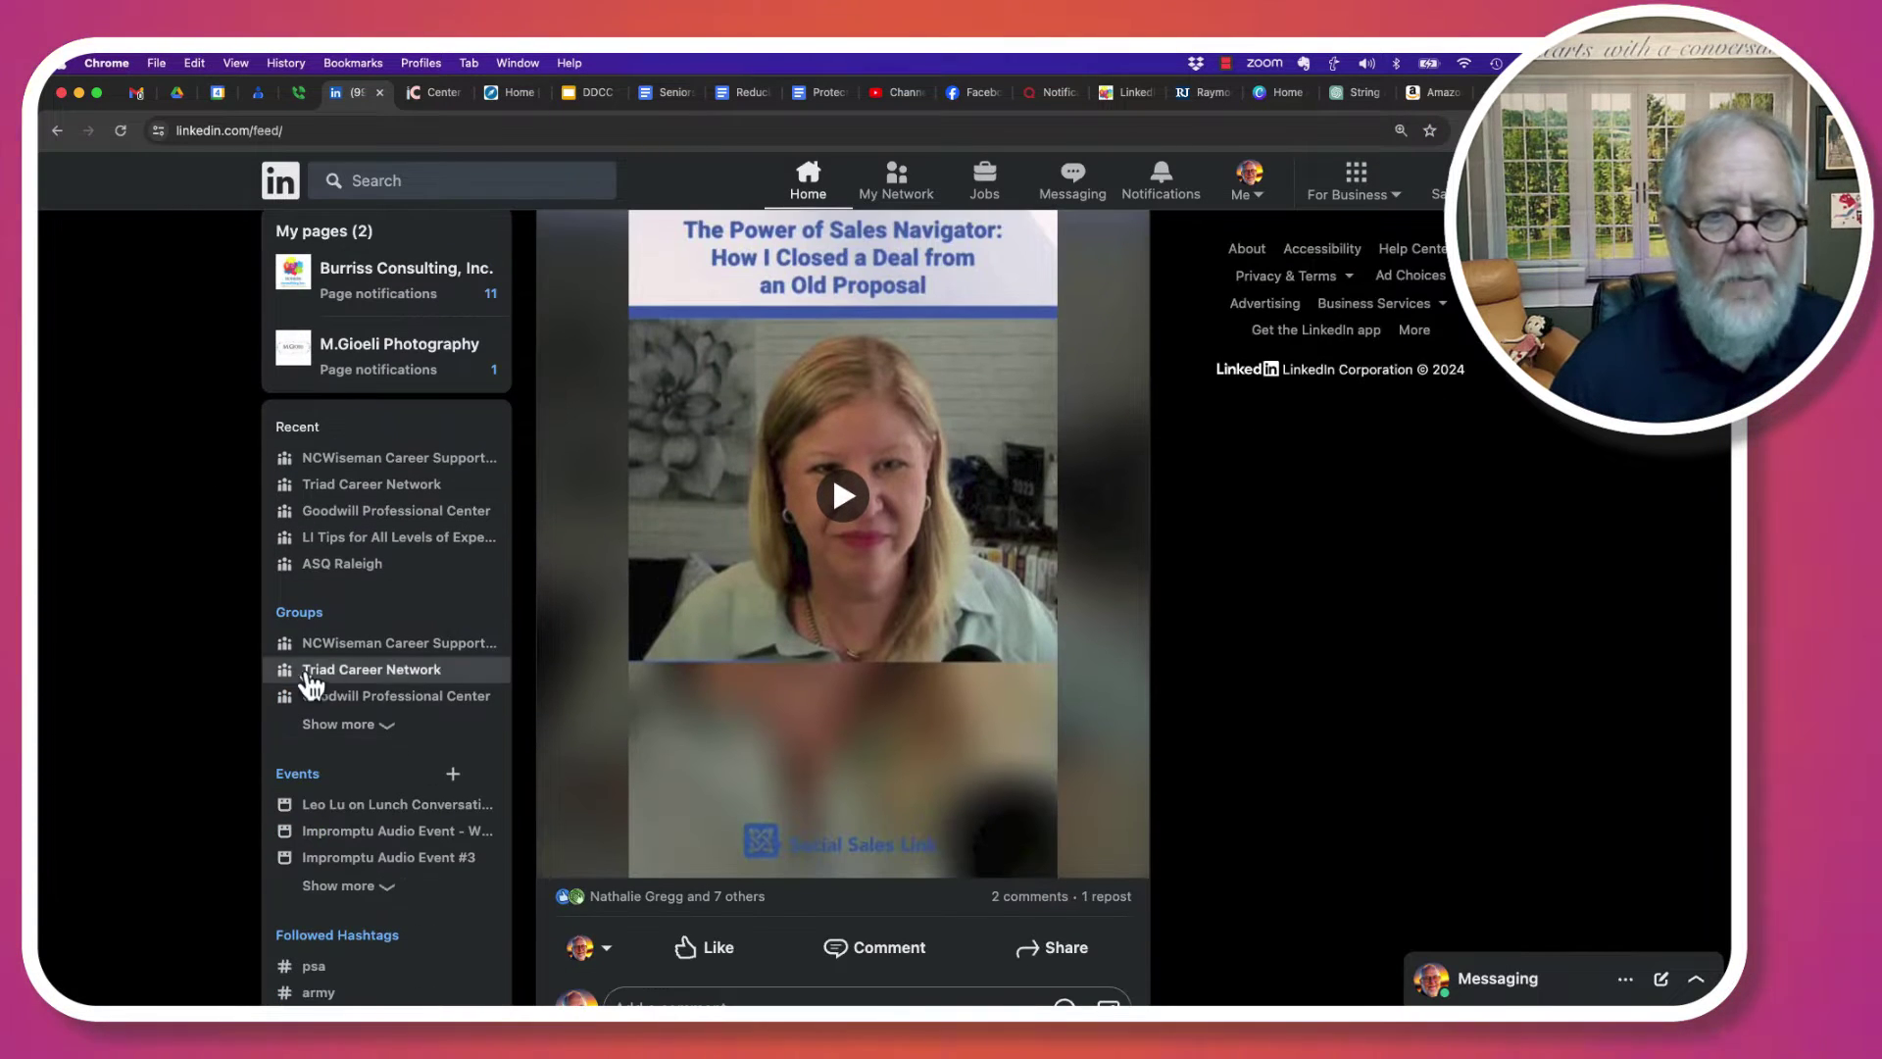
{"action": "left_click", "coordinate": [333, 645]}
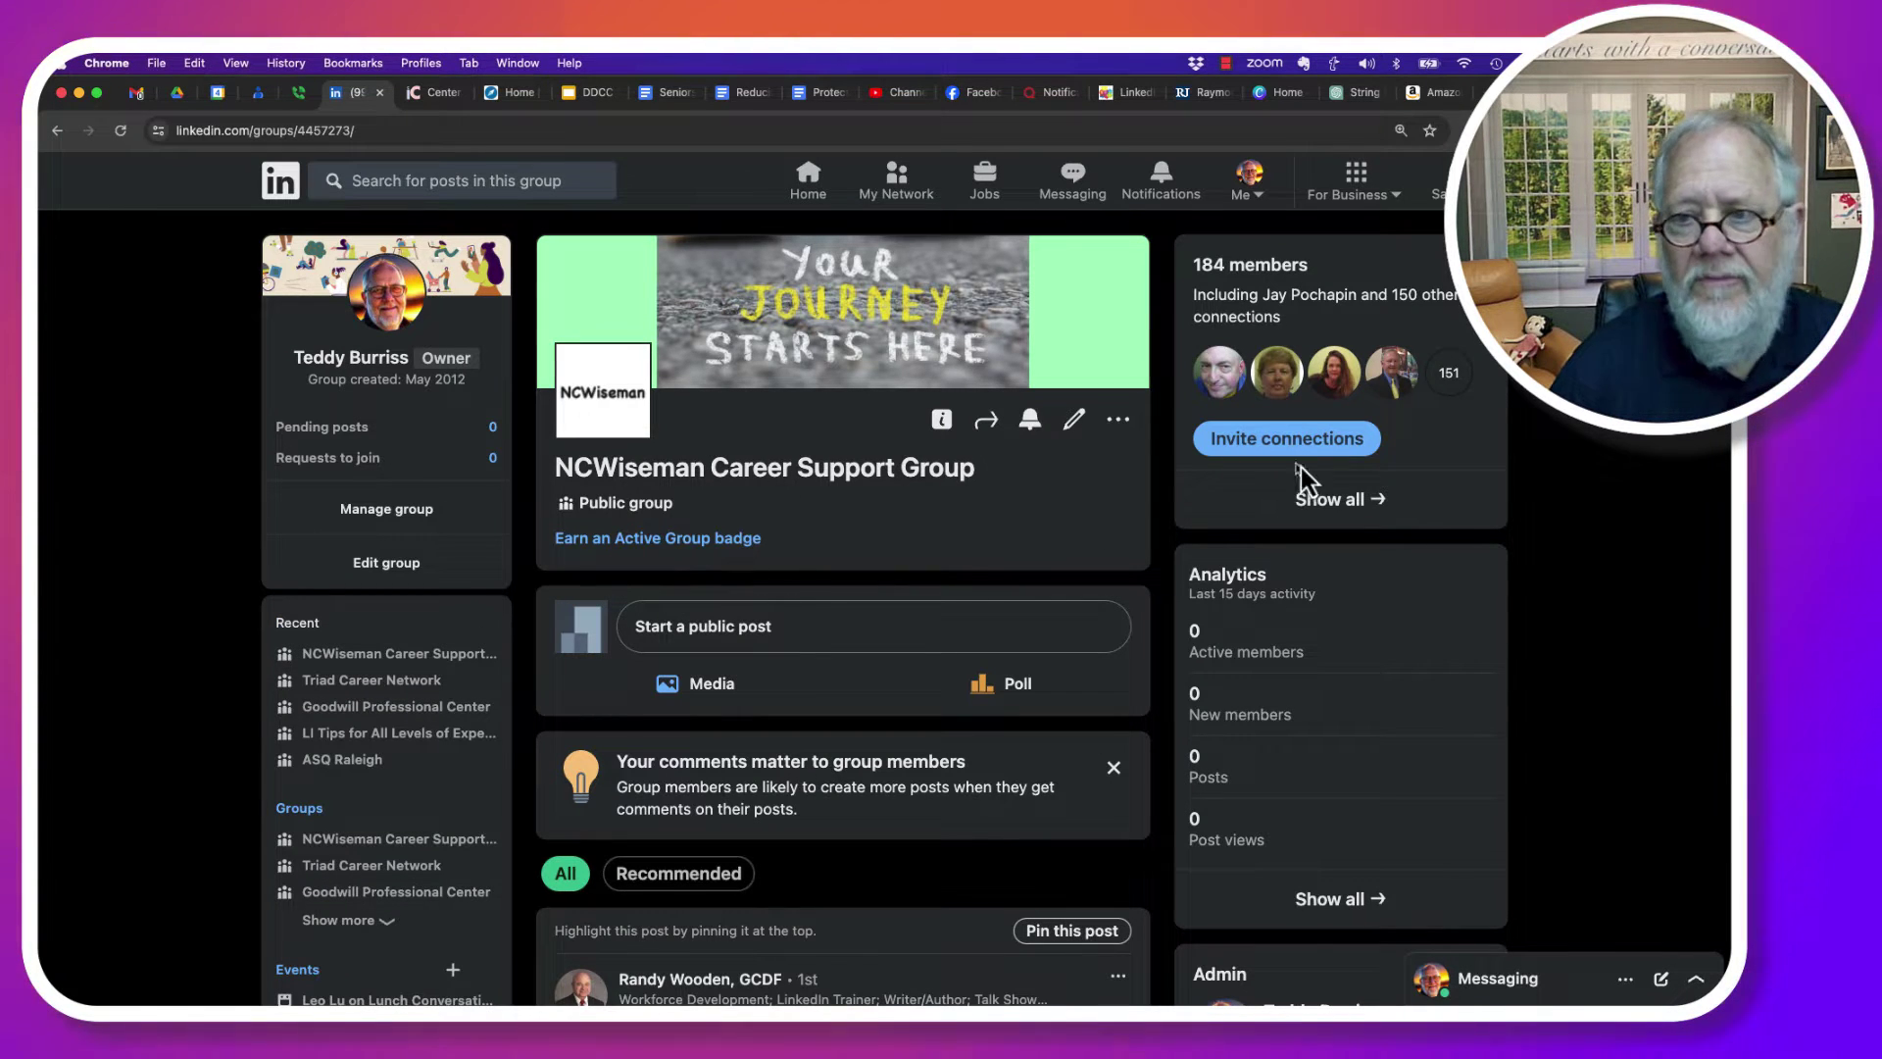
{"action": "left_click", "coordinate": [1322, 502]}
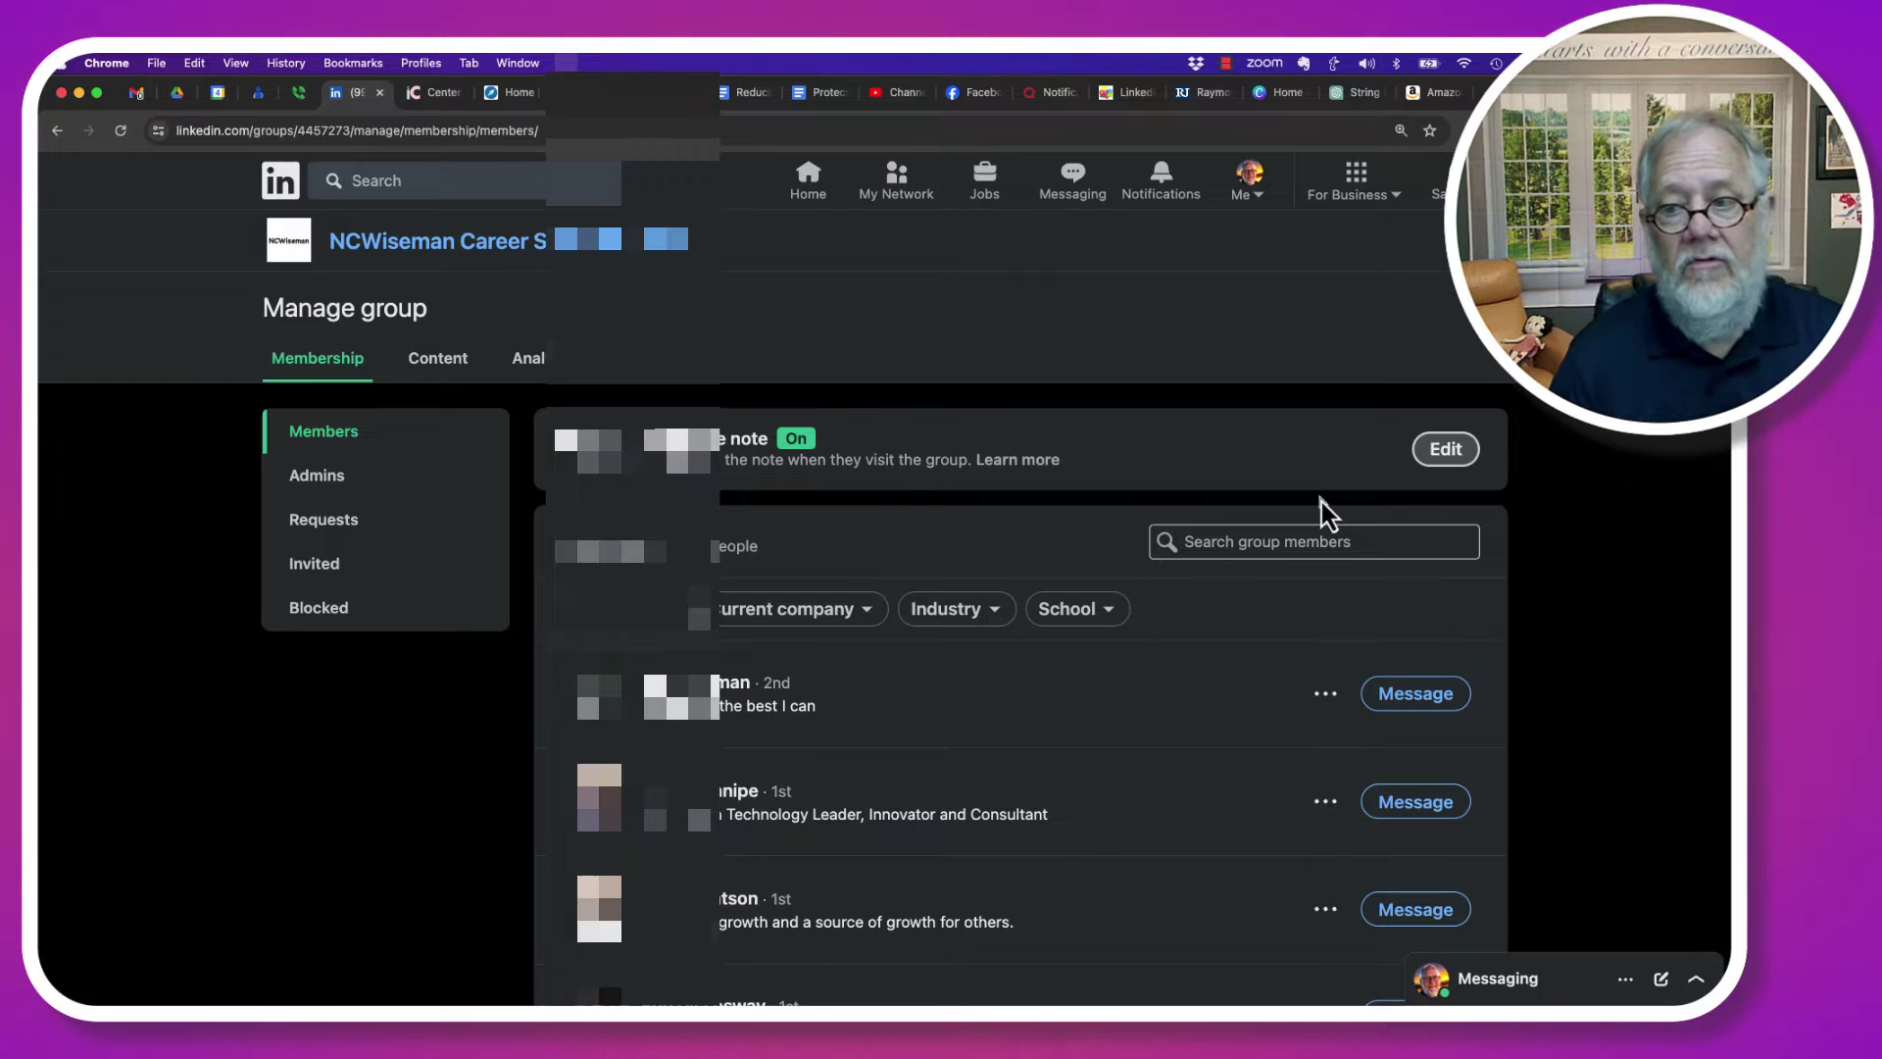
Examine the first page of NCWiseman group members, noting their connection degrees and the message option beside each one
{"action": "scroll", "coordinate": [1050, 840], "scroll_direction": "down", "scroll_amount": 5}
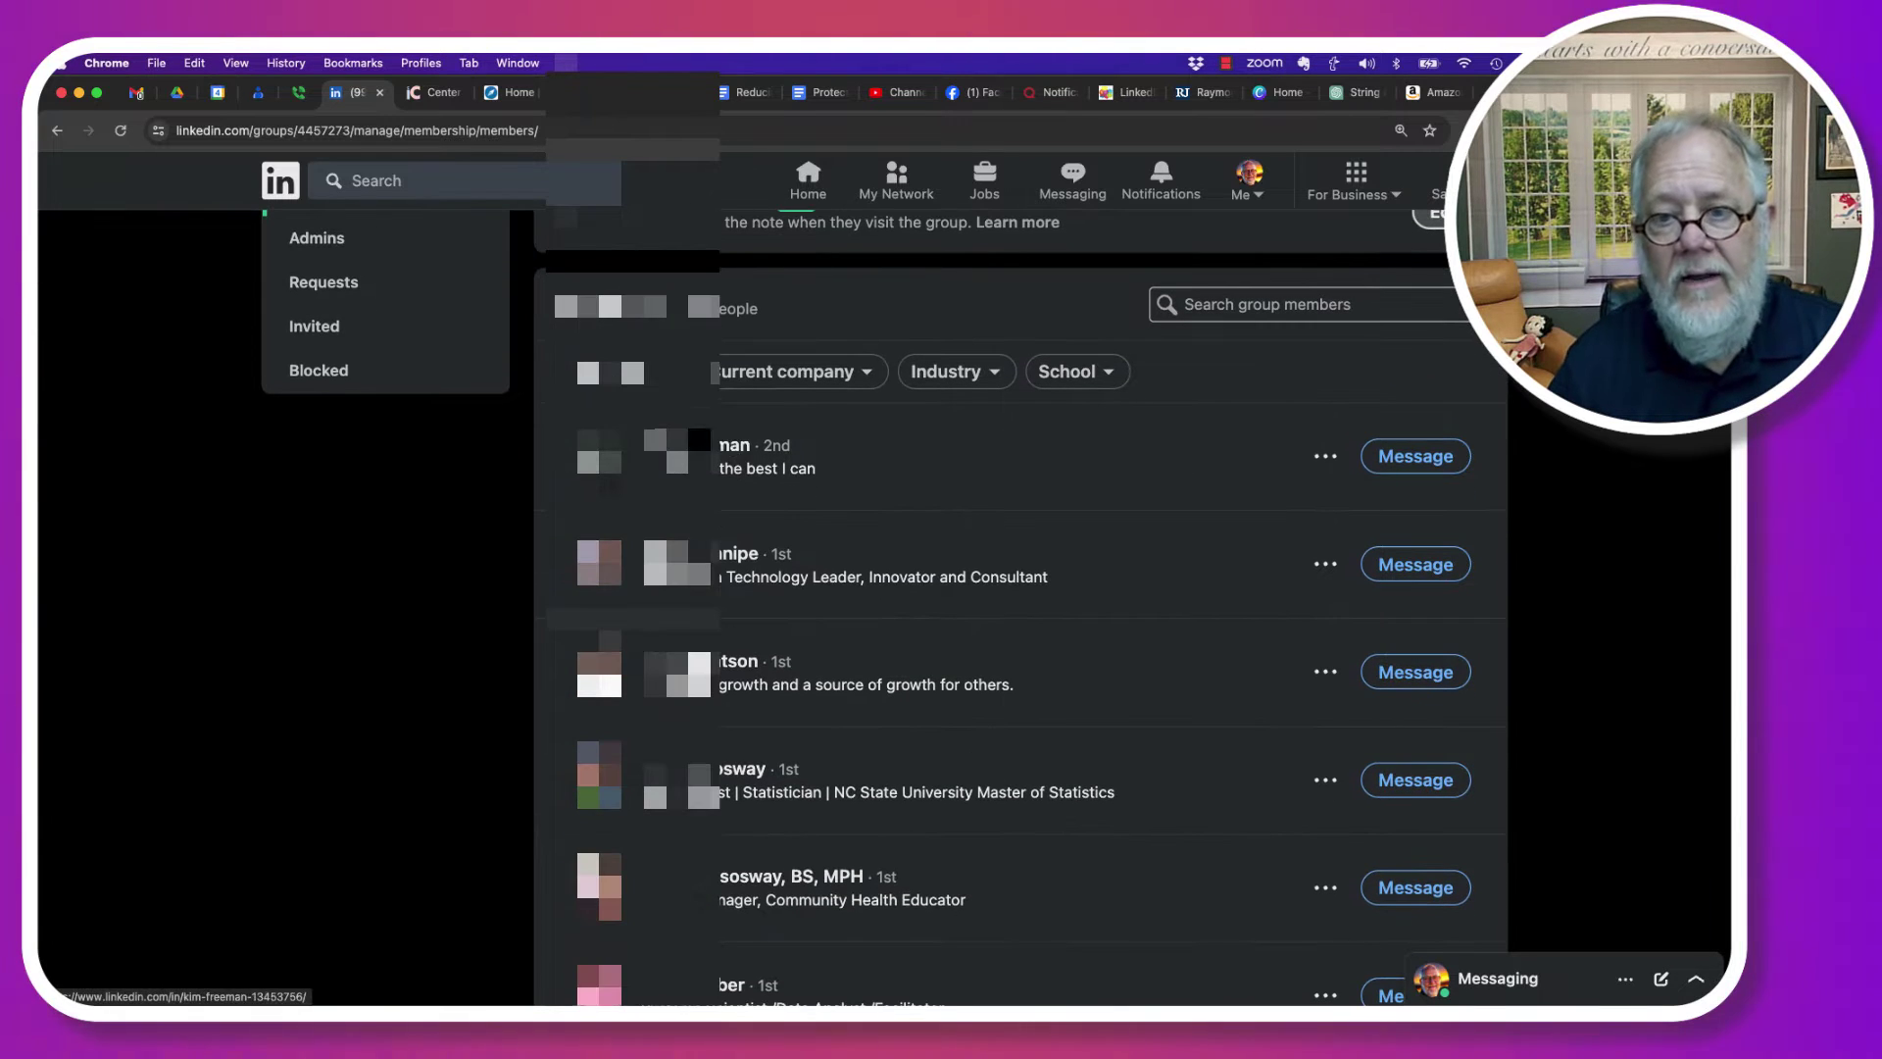
{"action": "scroll", "coordinate": [1072, 671], "scroll_direction": "down", "scroll_amount": 10}
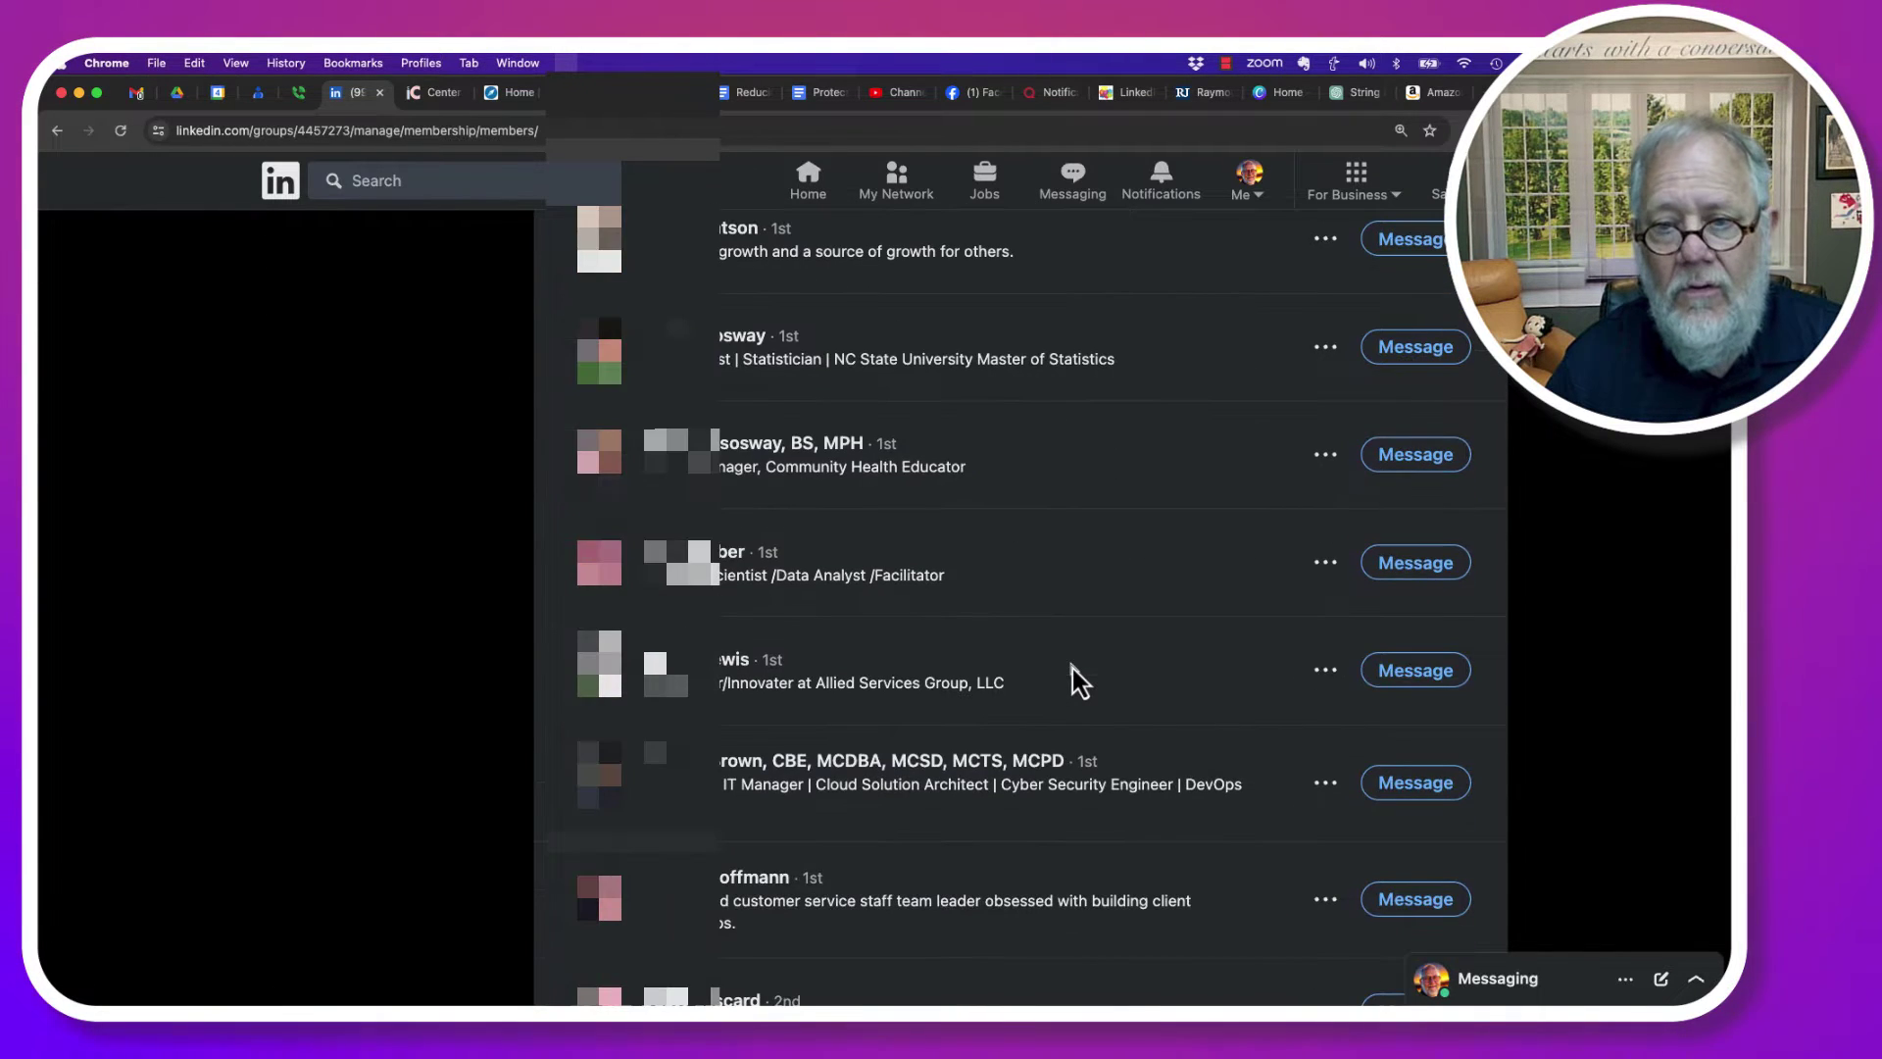
{"action": "scroll", "coordinate": [1078, 676], "scroll_direction": "down", "scroll_amount": 5}
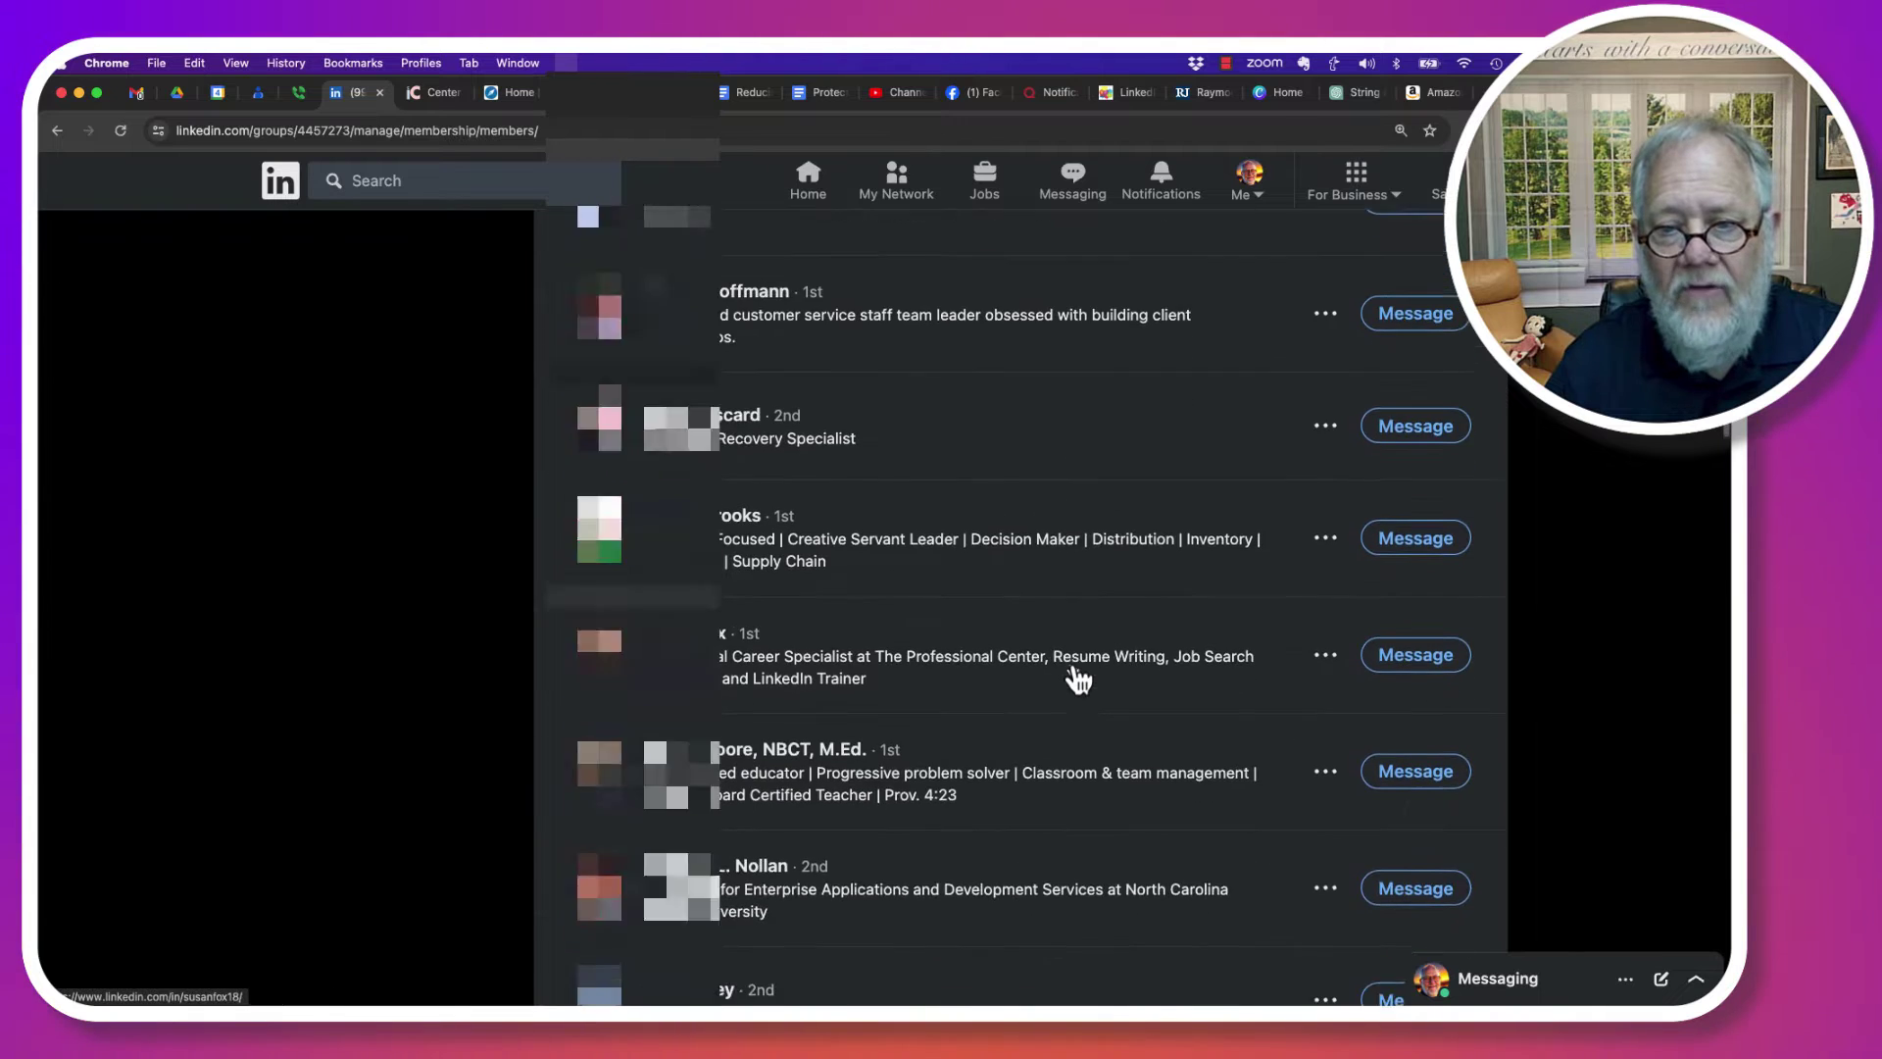
{"action": "scroll", "coordinate": [1076, 672], "scroll_direction": "up", "scroll_amount": 15}
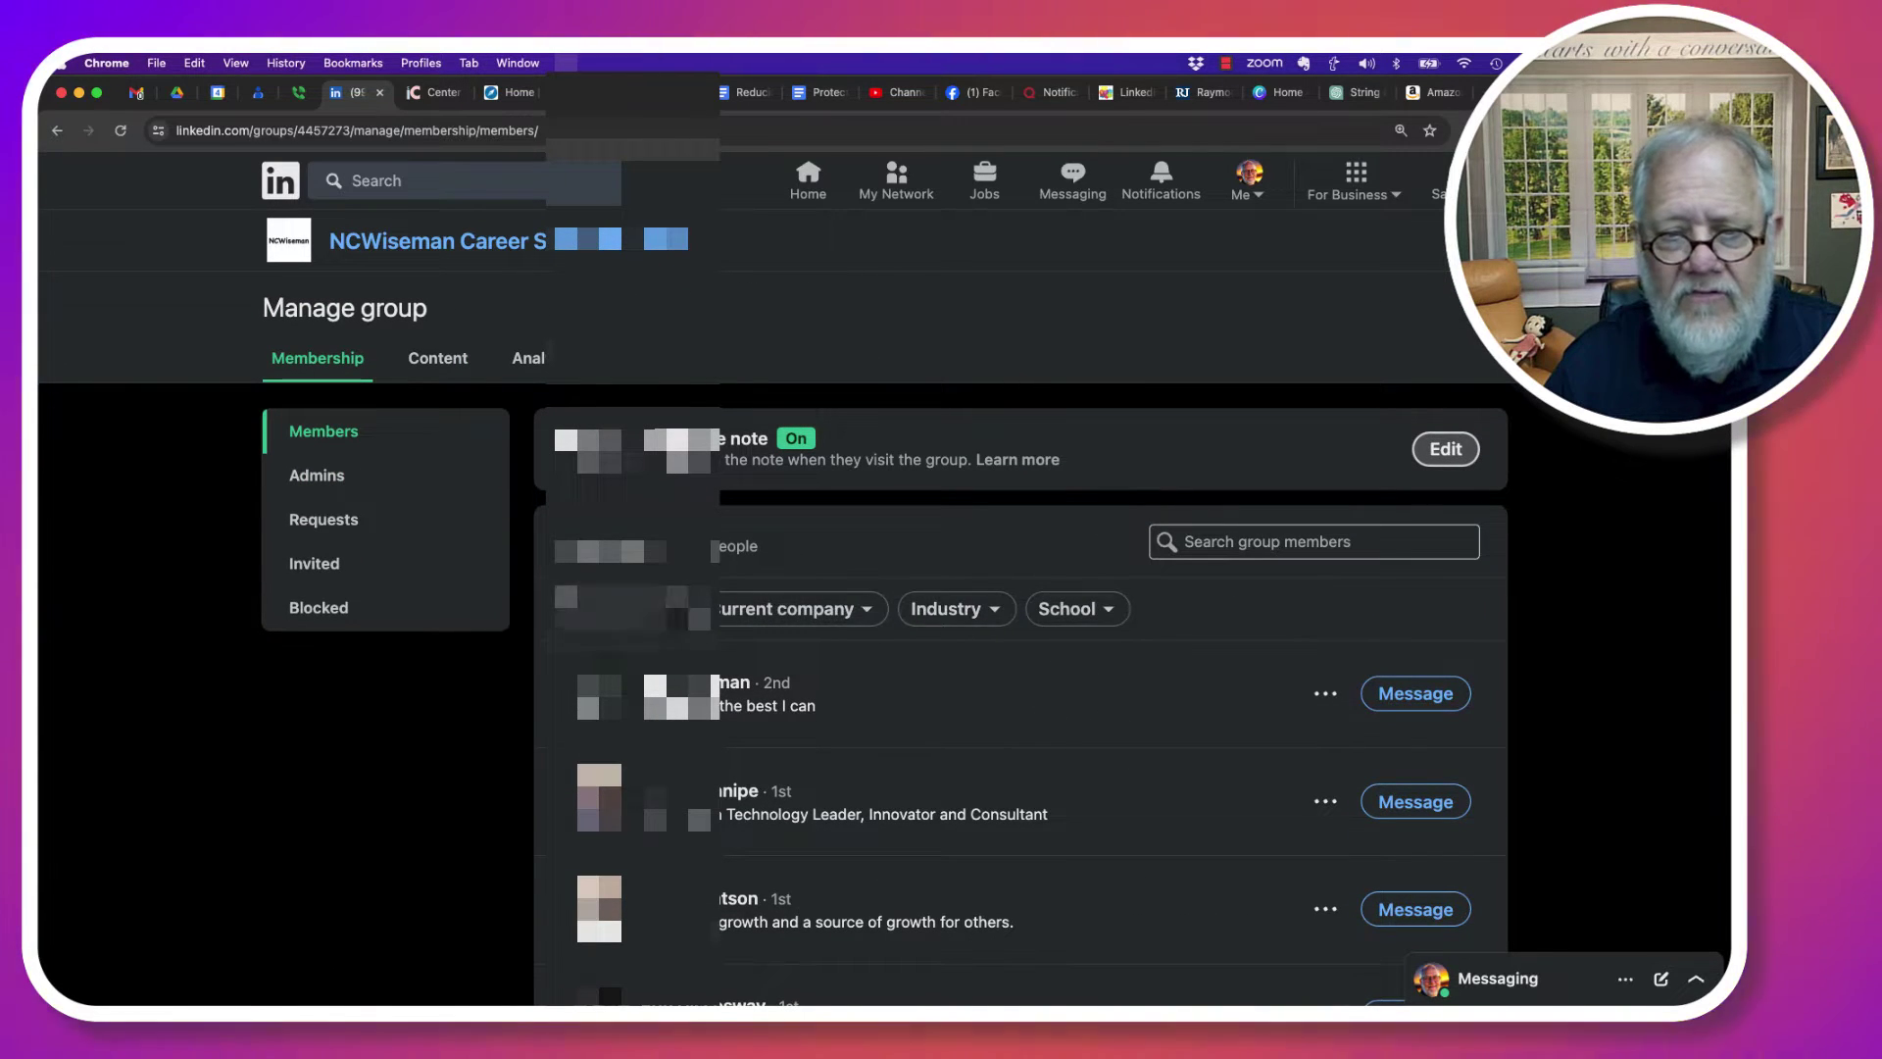
{"action": "scroll", "coordinate": [1021, 686], "scroll_direction": "down", "scroll_amount": 3}
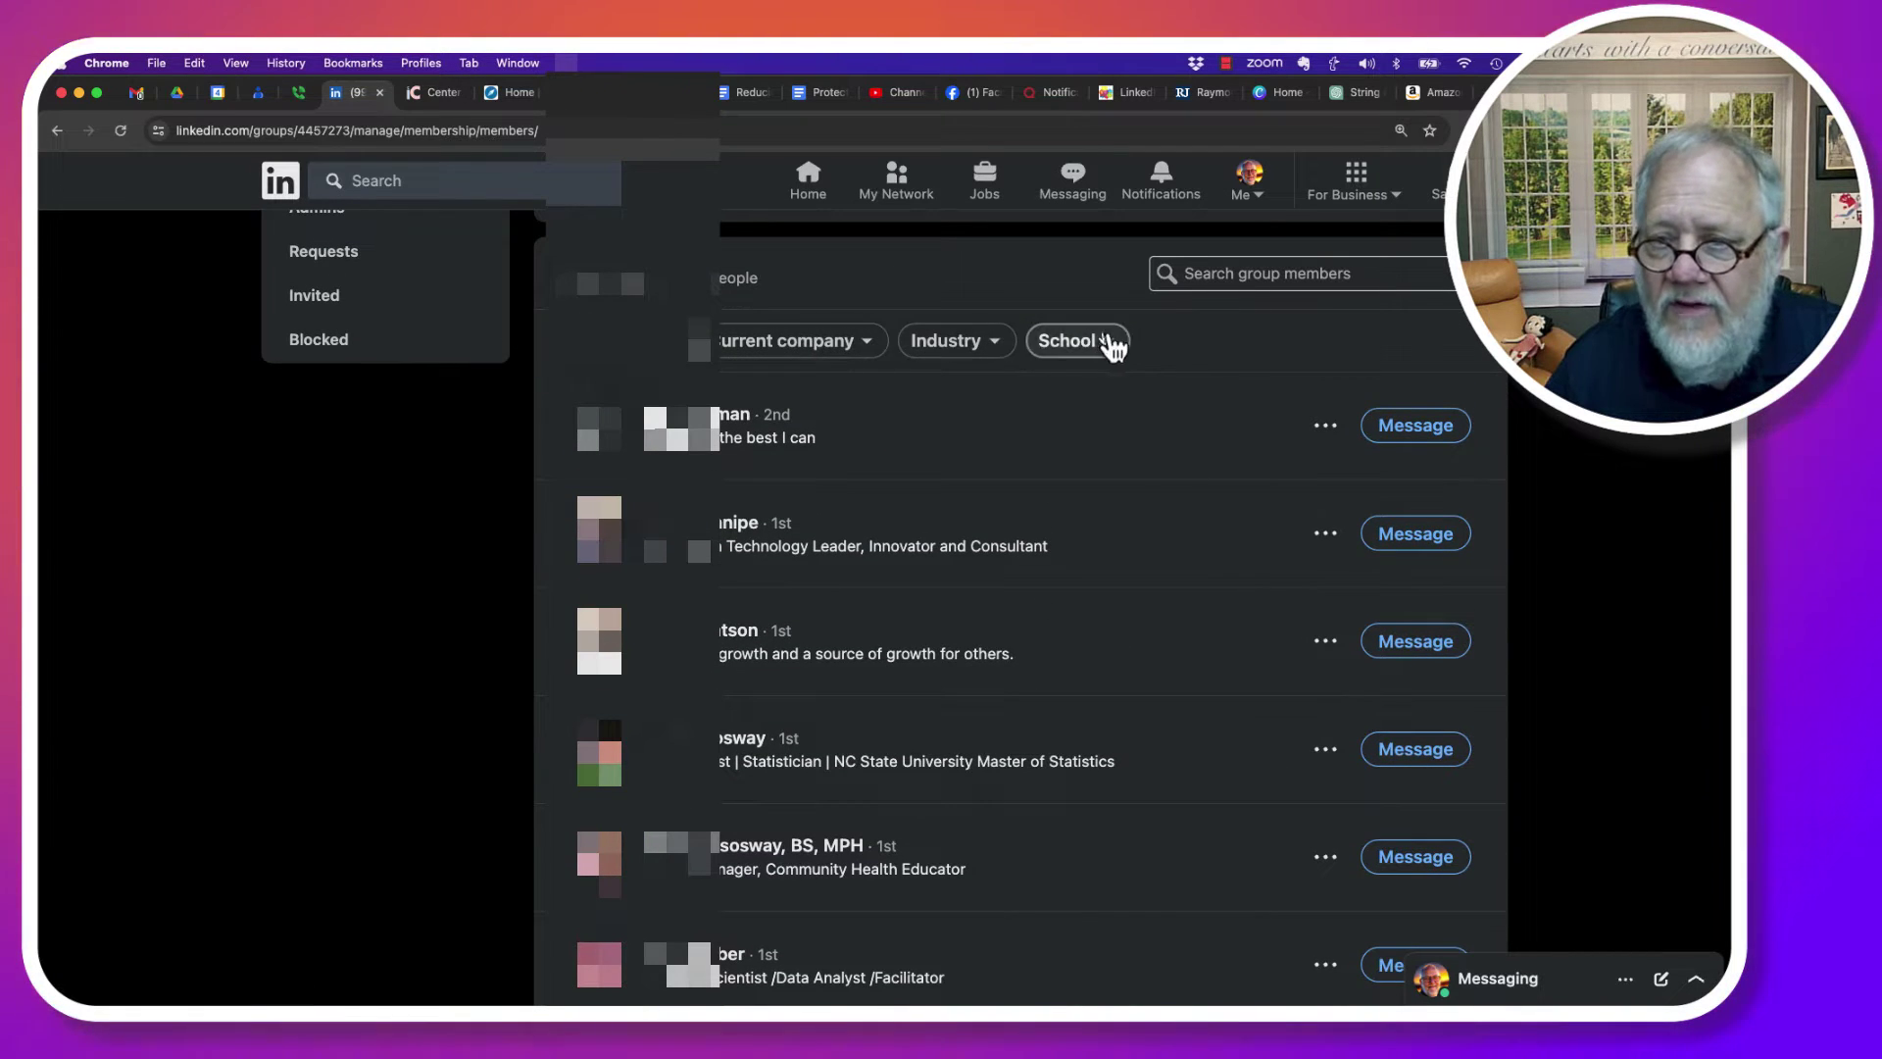
{"action": "scroll", "coordinate": [1047, 585], "scroll_direction": "down", "scroll_amount": 10}
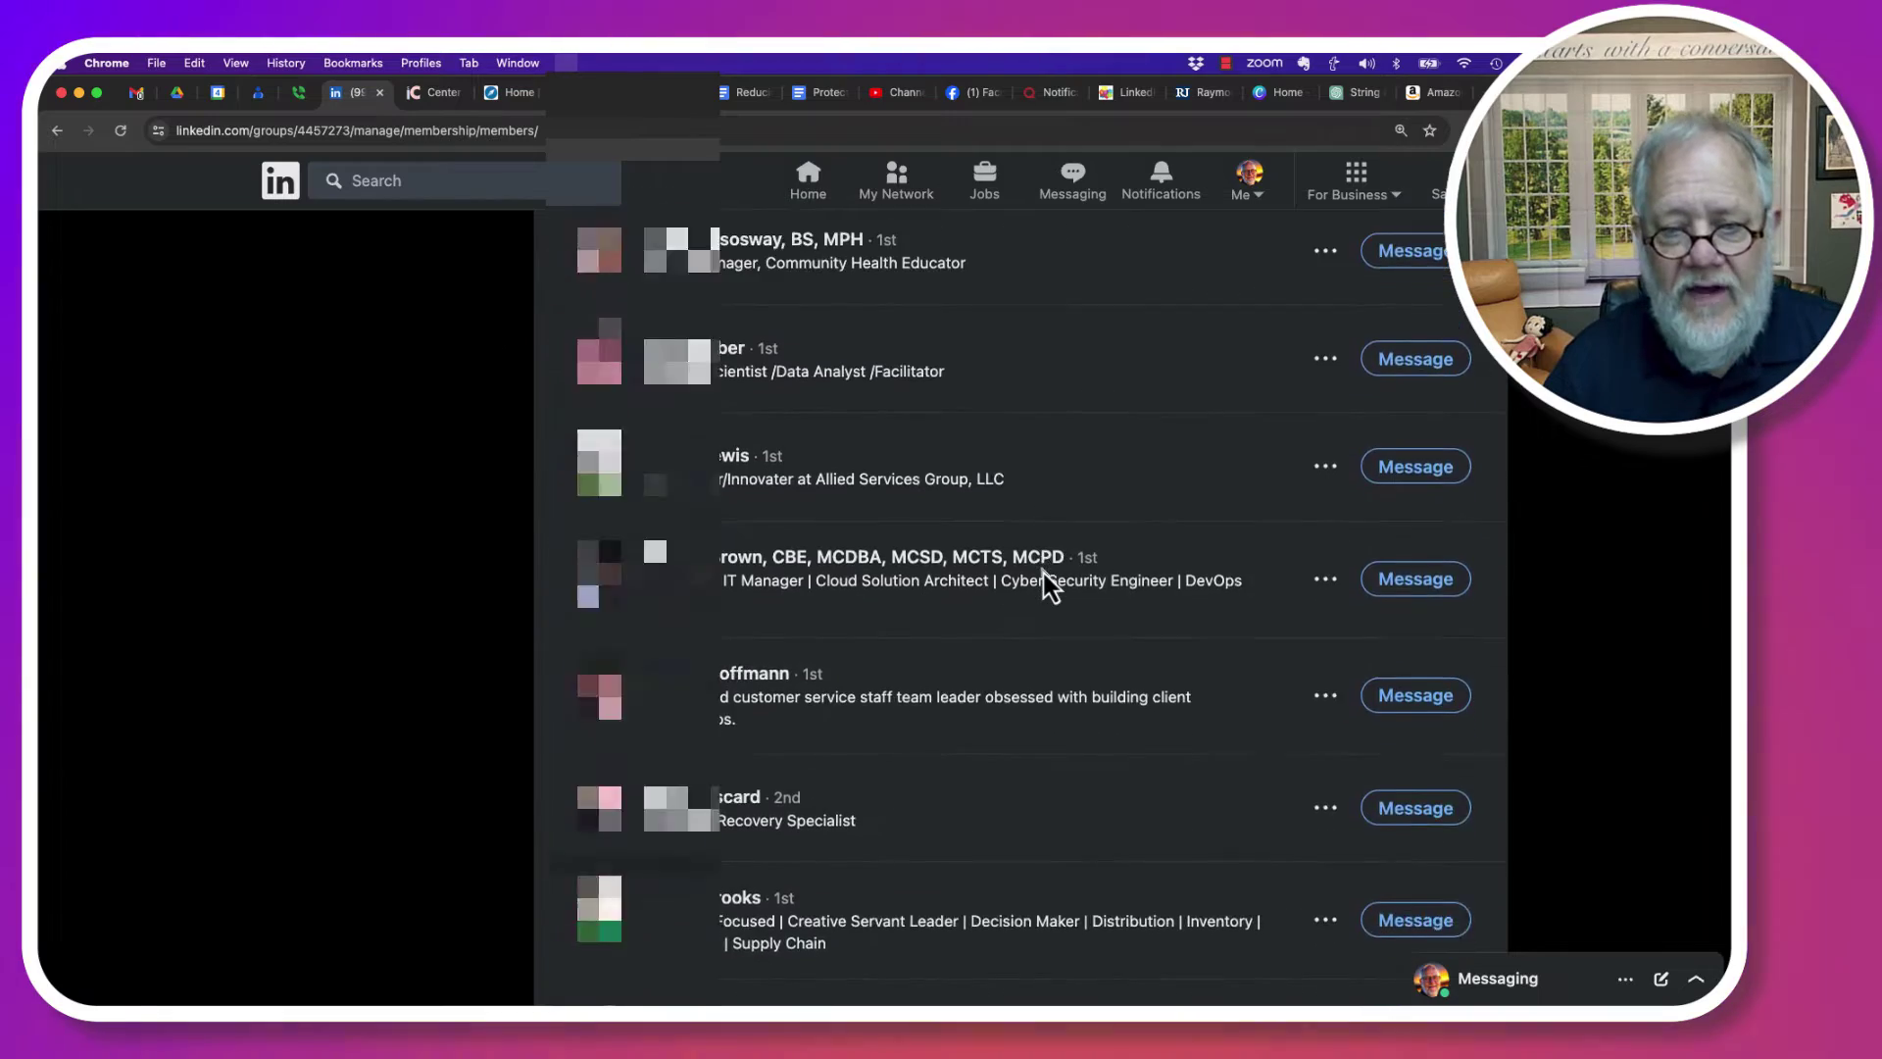
{"action": "scroll", "coordinate": [1047, 585], "scroll_direction": "down", "scroll_amount": 8}
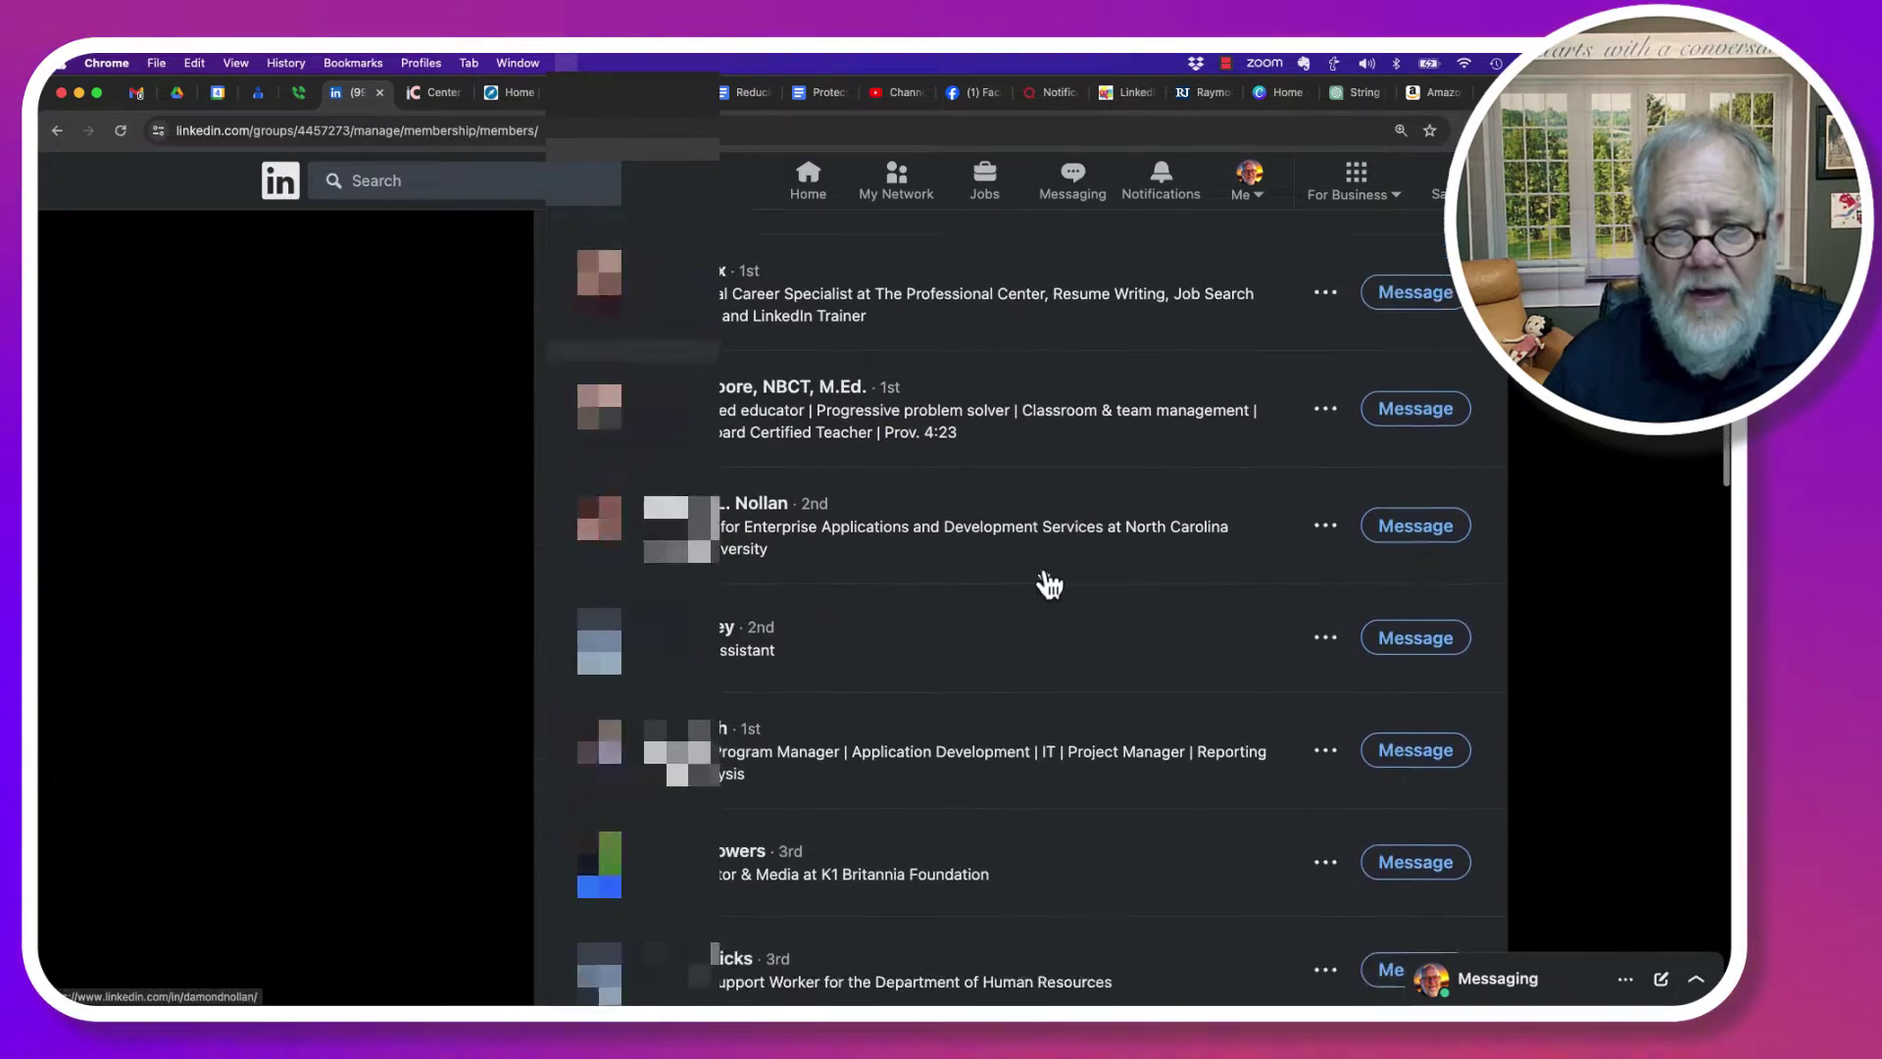
{"action": "scroll", "coordinate": [1047, 585], "scroll_direction": "down", "scroll_amount": 10}
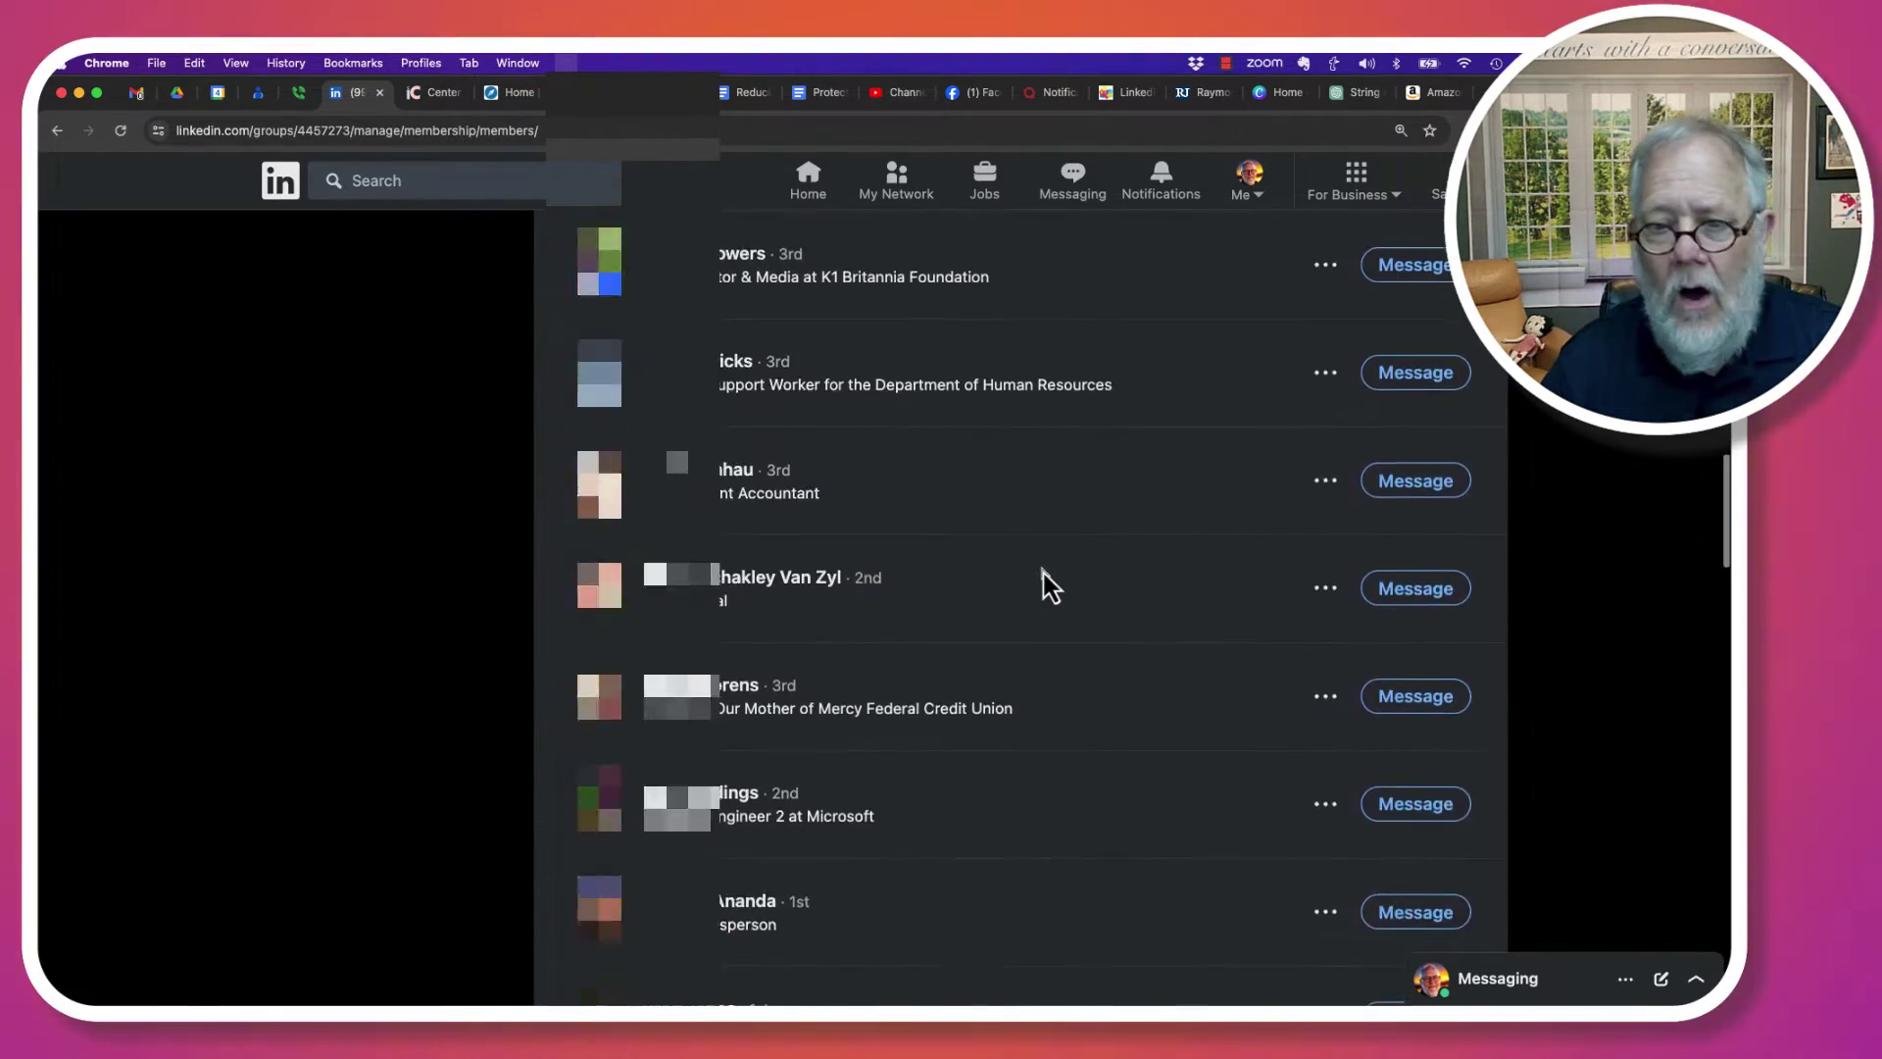
{"action": "scroll", "coordinate": [1047, 585], "scroll_direction": "down", "scroll_amount": 8}
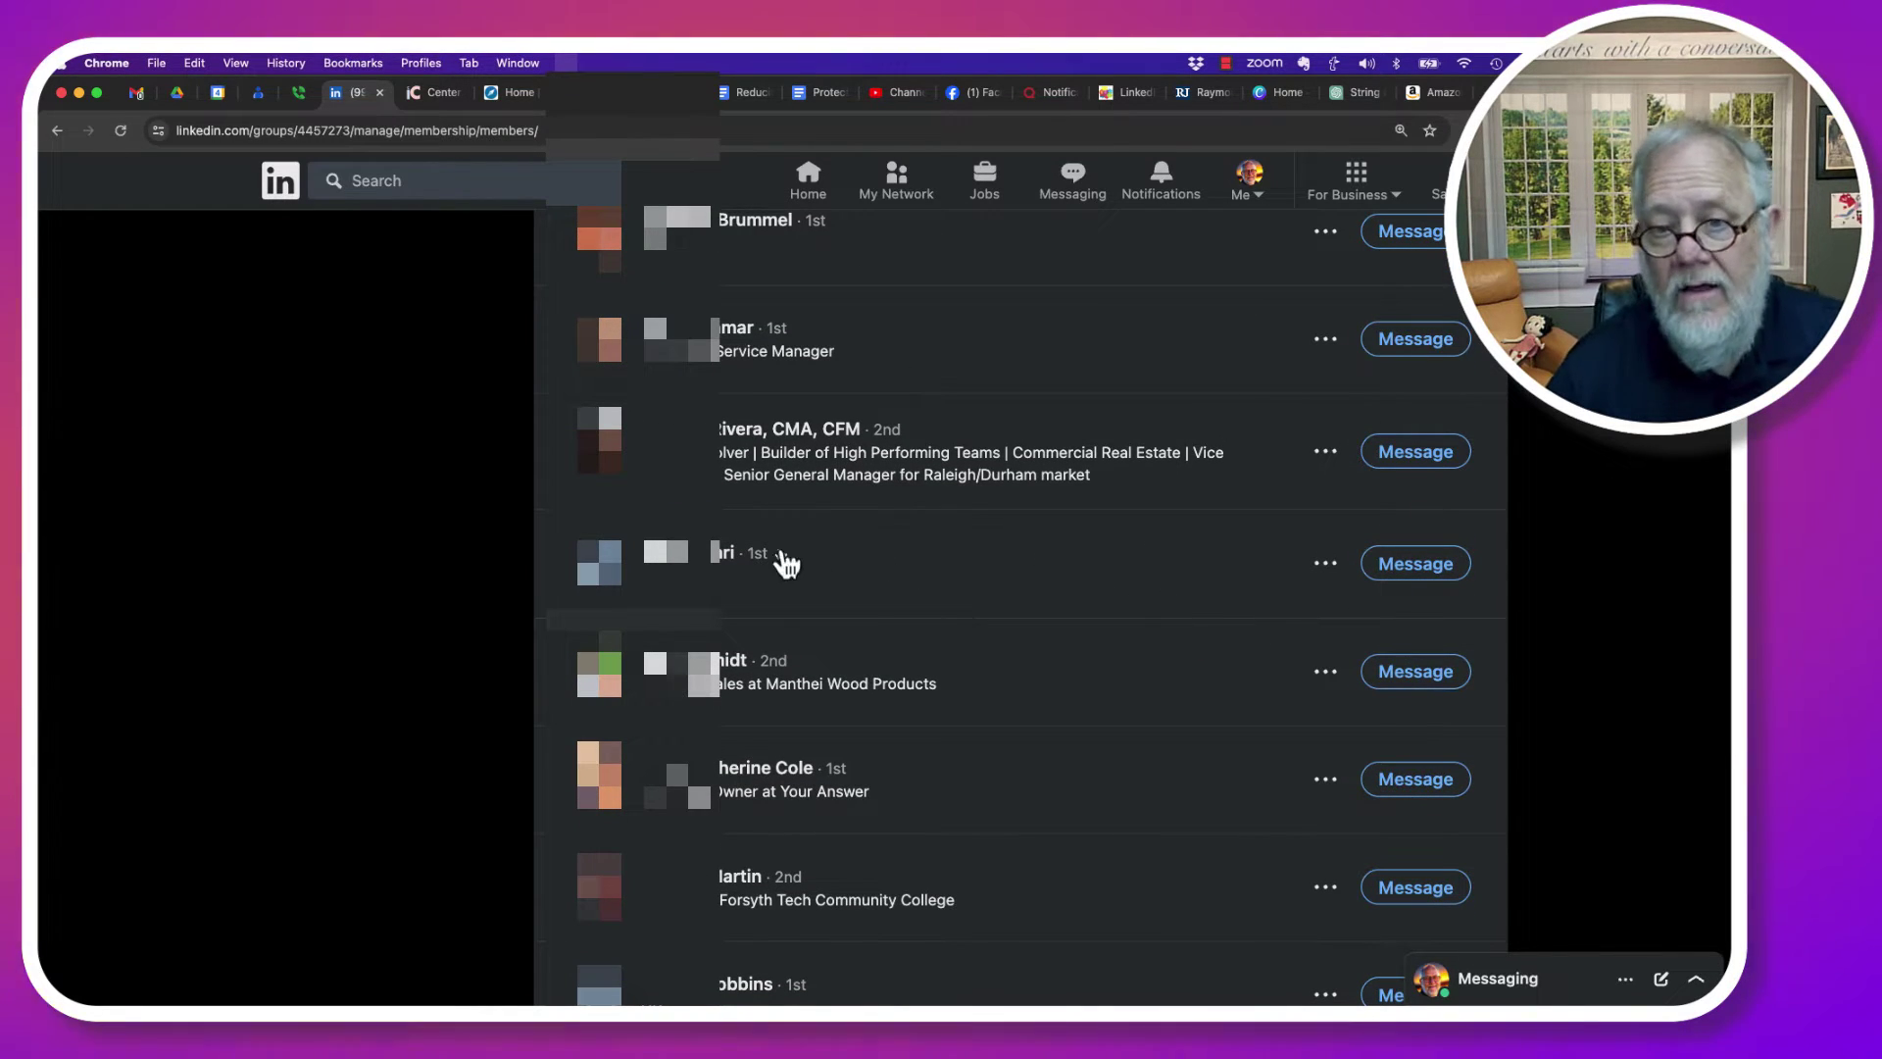
{"action": "scroll", "coordinate": [1068, 649], "scroll_direction": "down", "scroll_amount": 8}
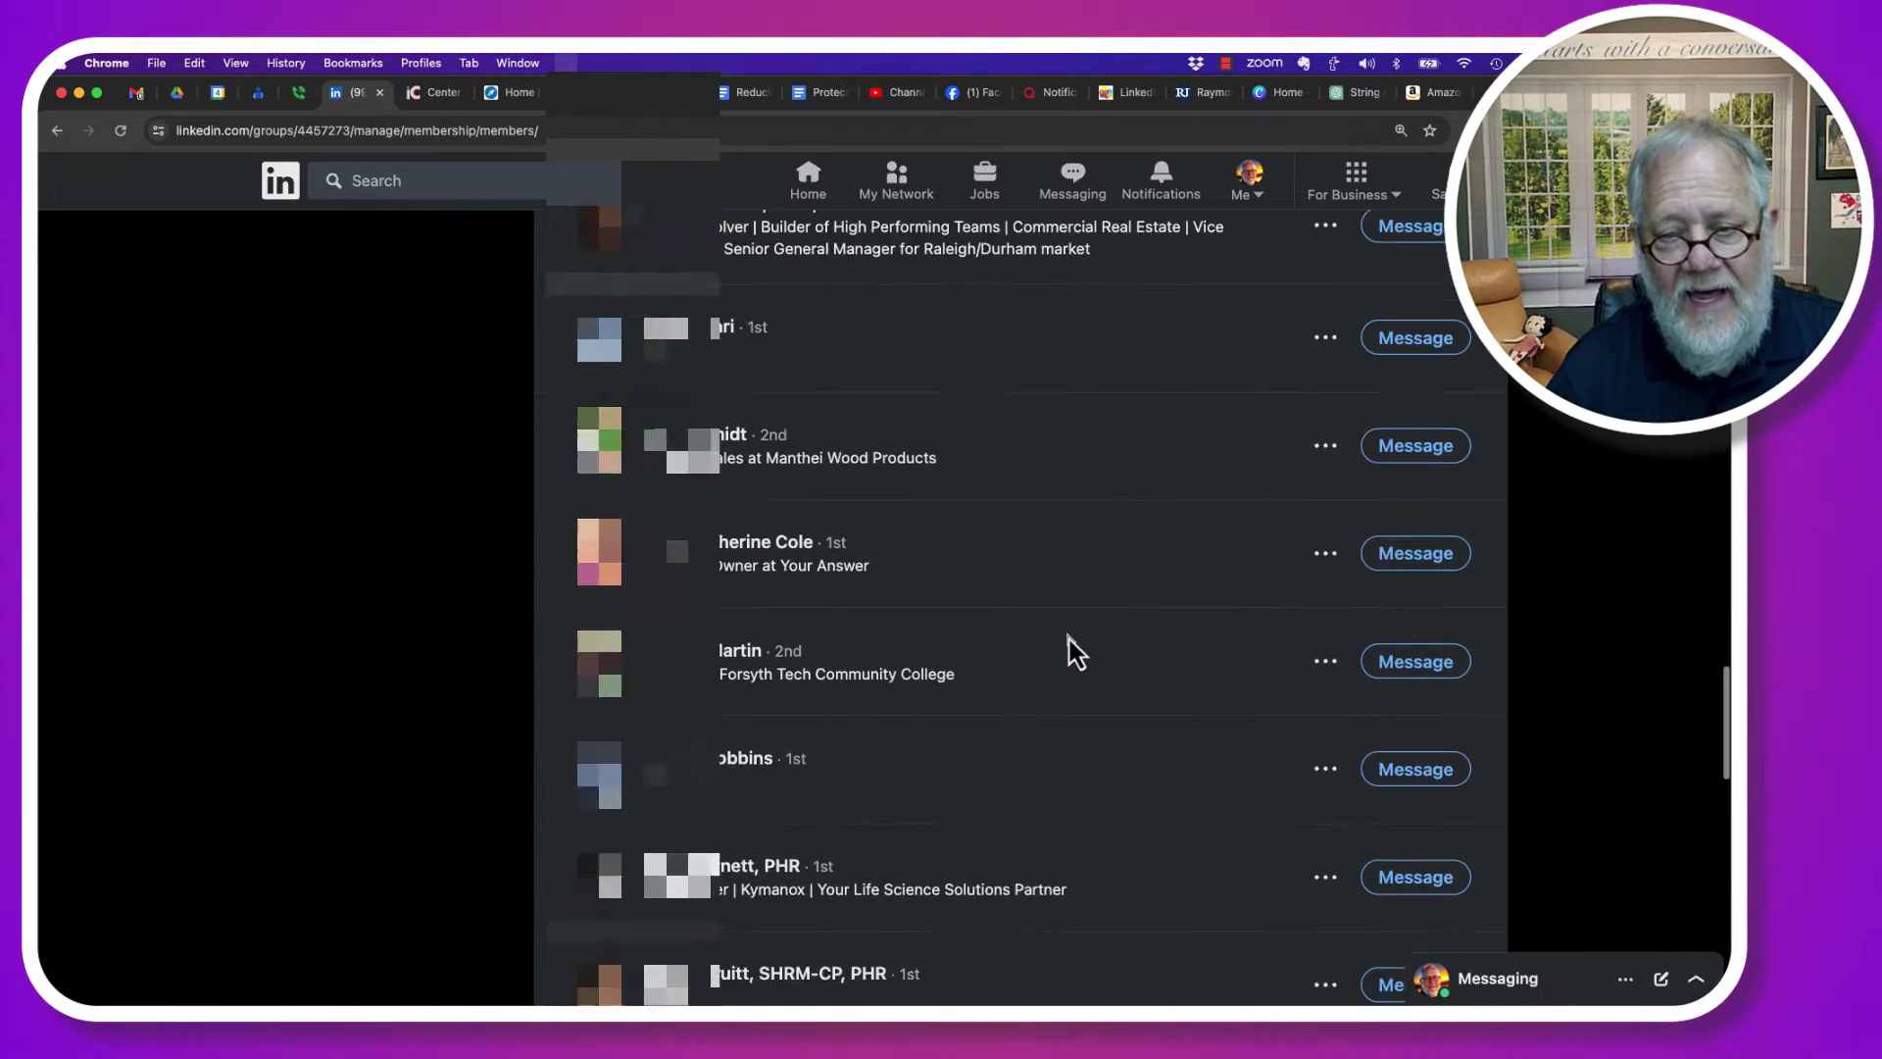
{"action": "scroll", "coordinate": [1075, 651], "scroll_direction": "down", "scroll_amount": 8}
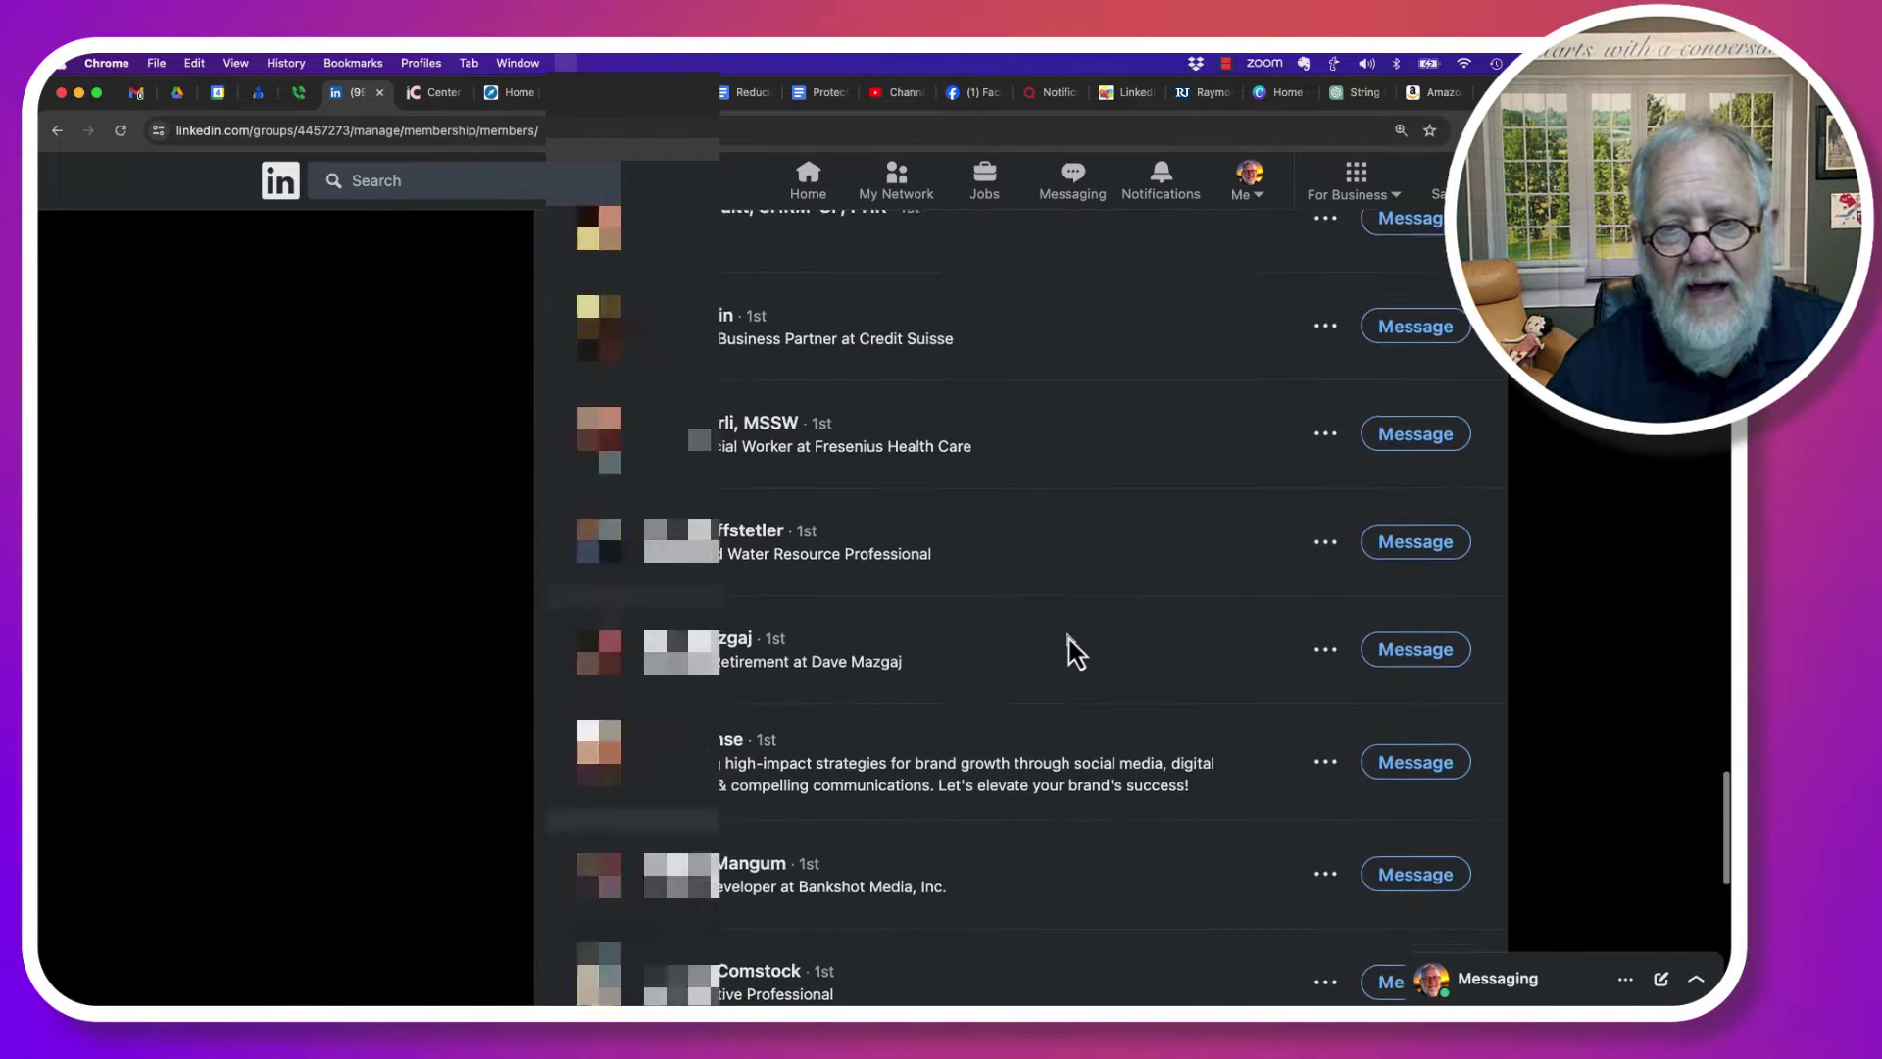
{"action": "scroll", "coordinate": [1073, 652], "scroll_direction": "down", "scroll_amount": 3}
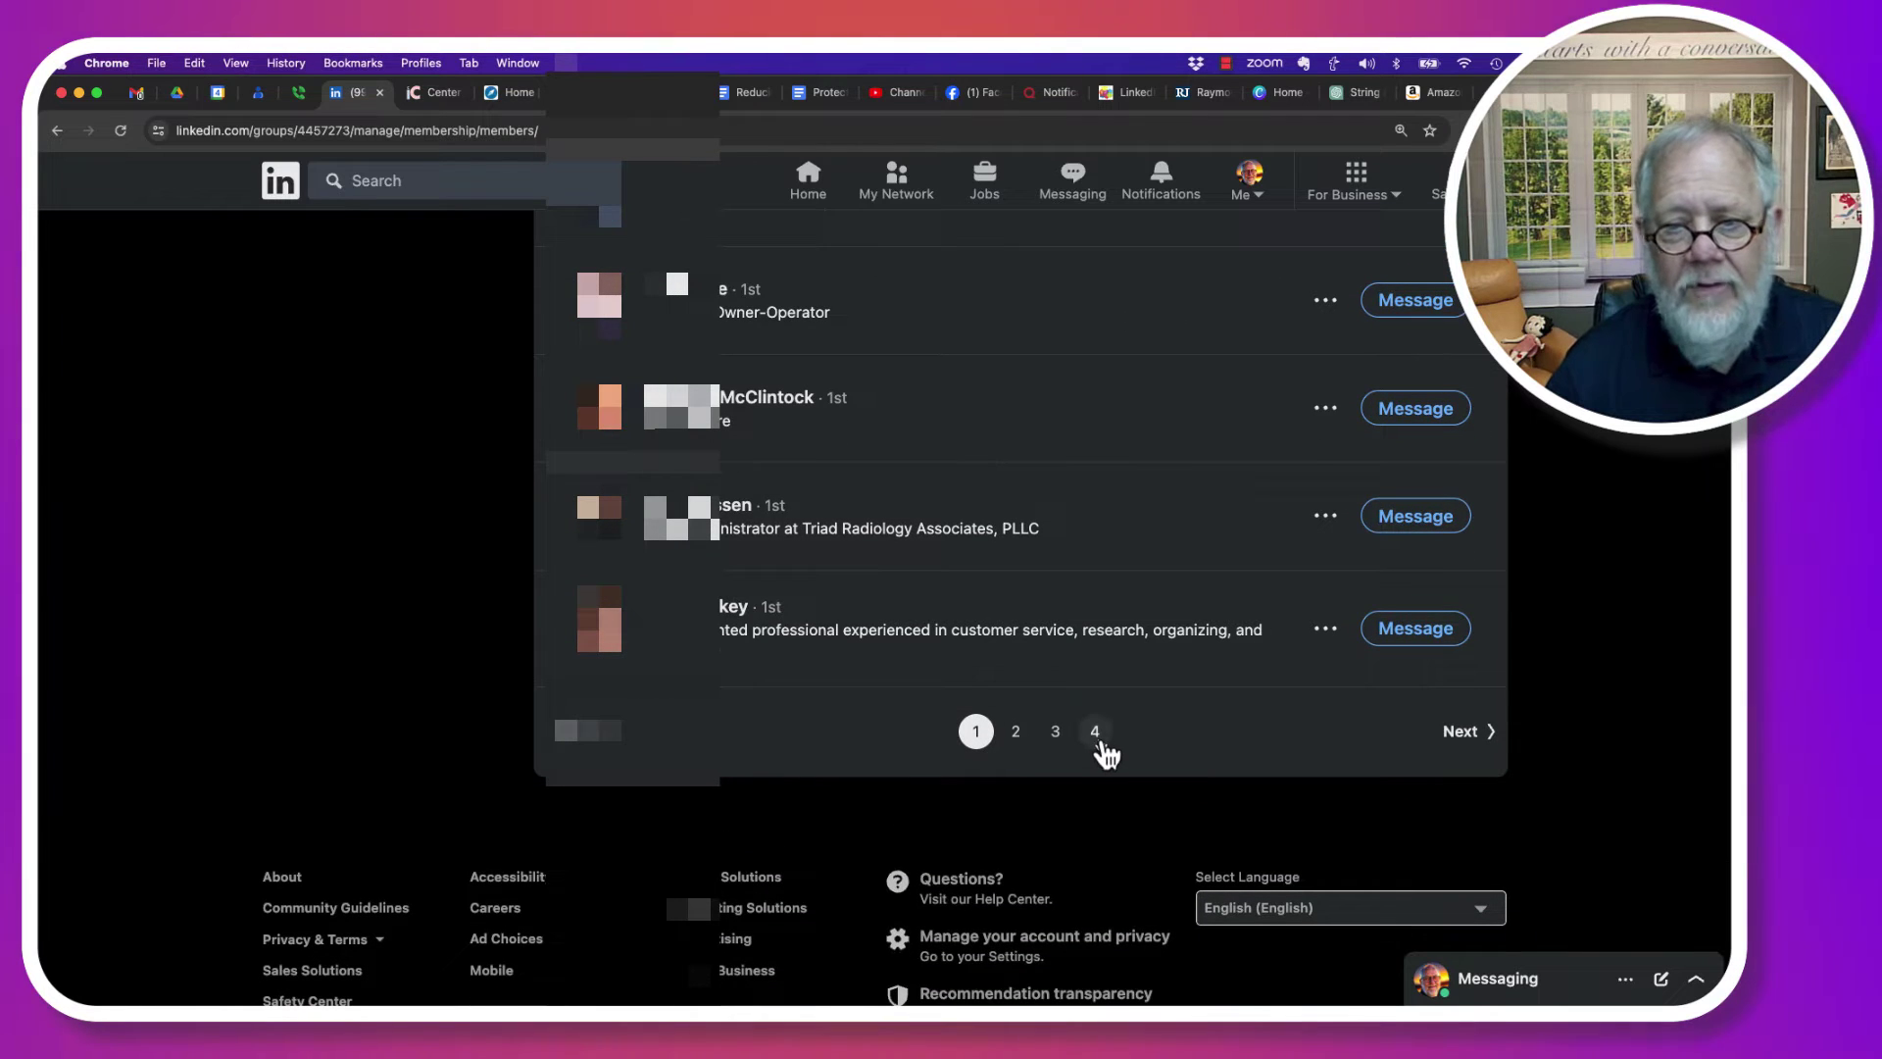
Go to page 4 of the NCWiseman group's member list and look through the members there
{"action": "left_click", "coordinate": [1097, 737]}
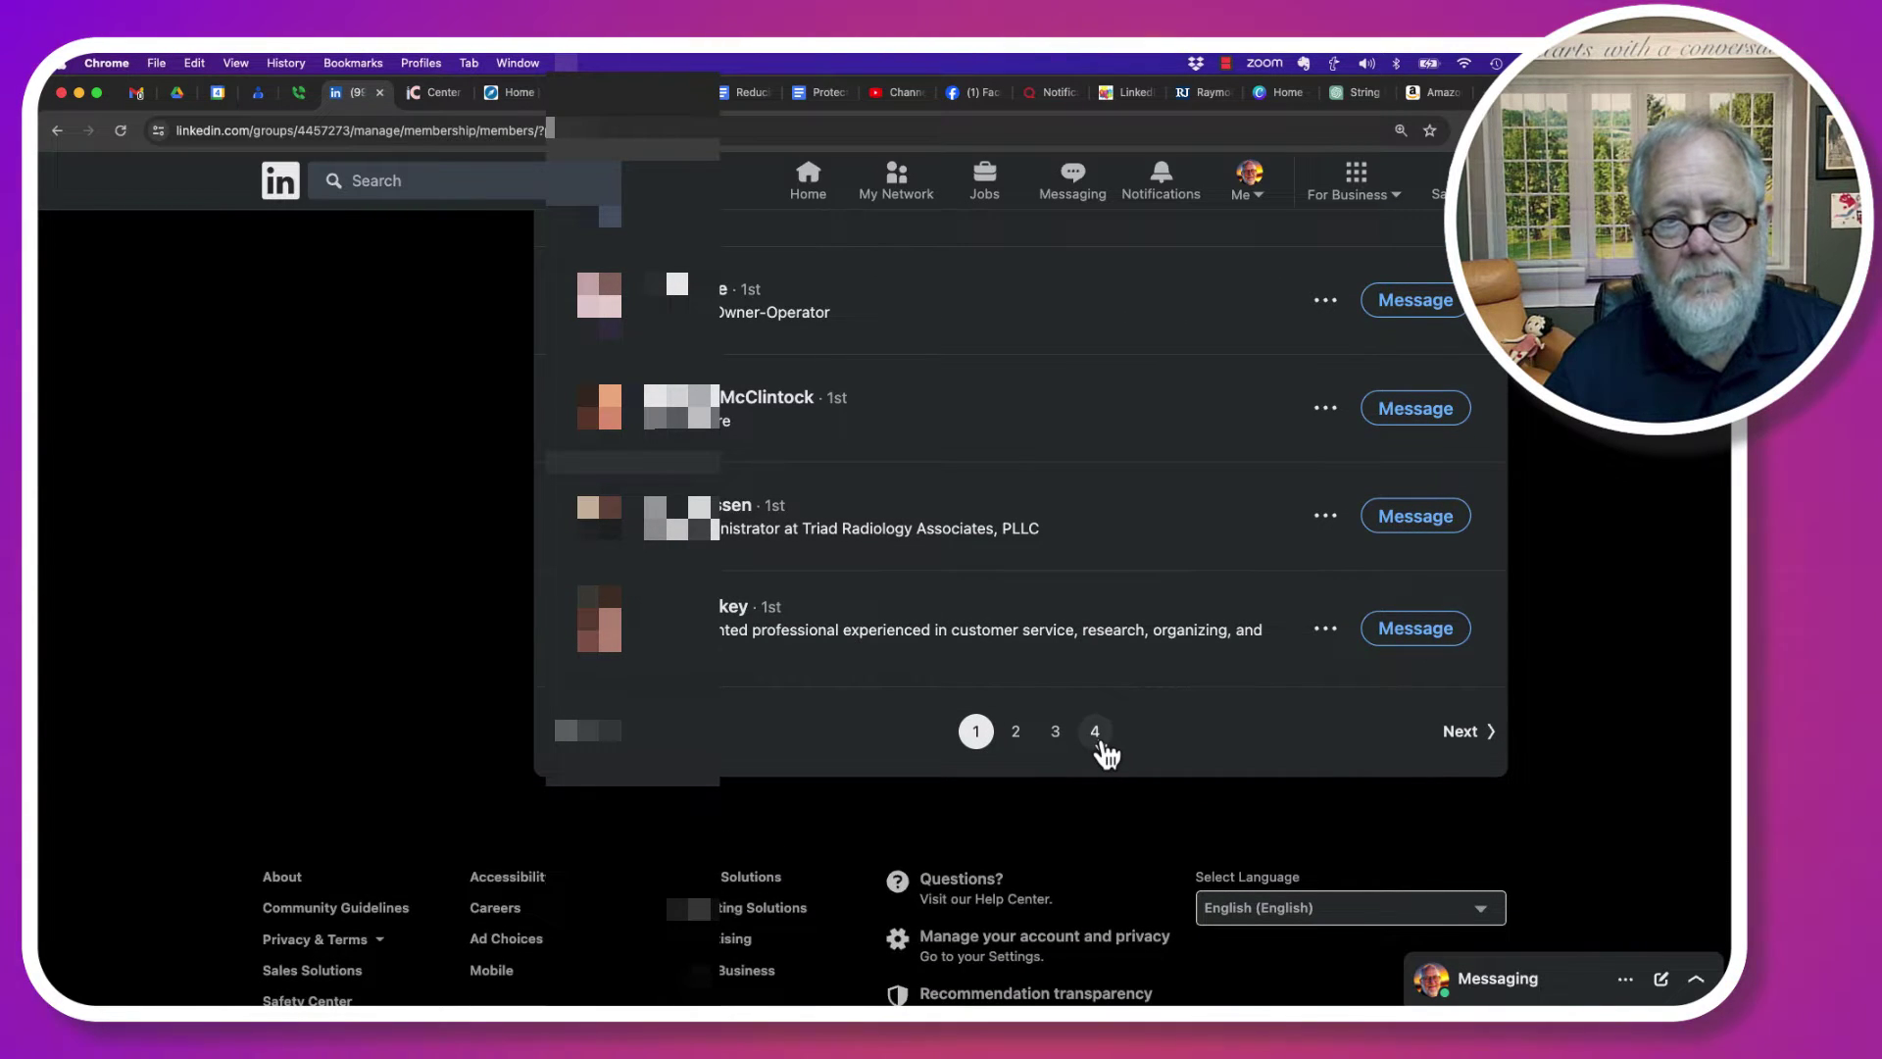
{"action": "scroll", "coordinate": [1094, 760], "scroll_direction": "down", "scroll_amount": 5}
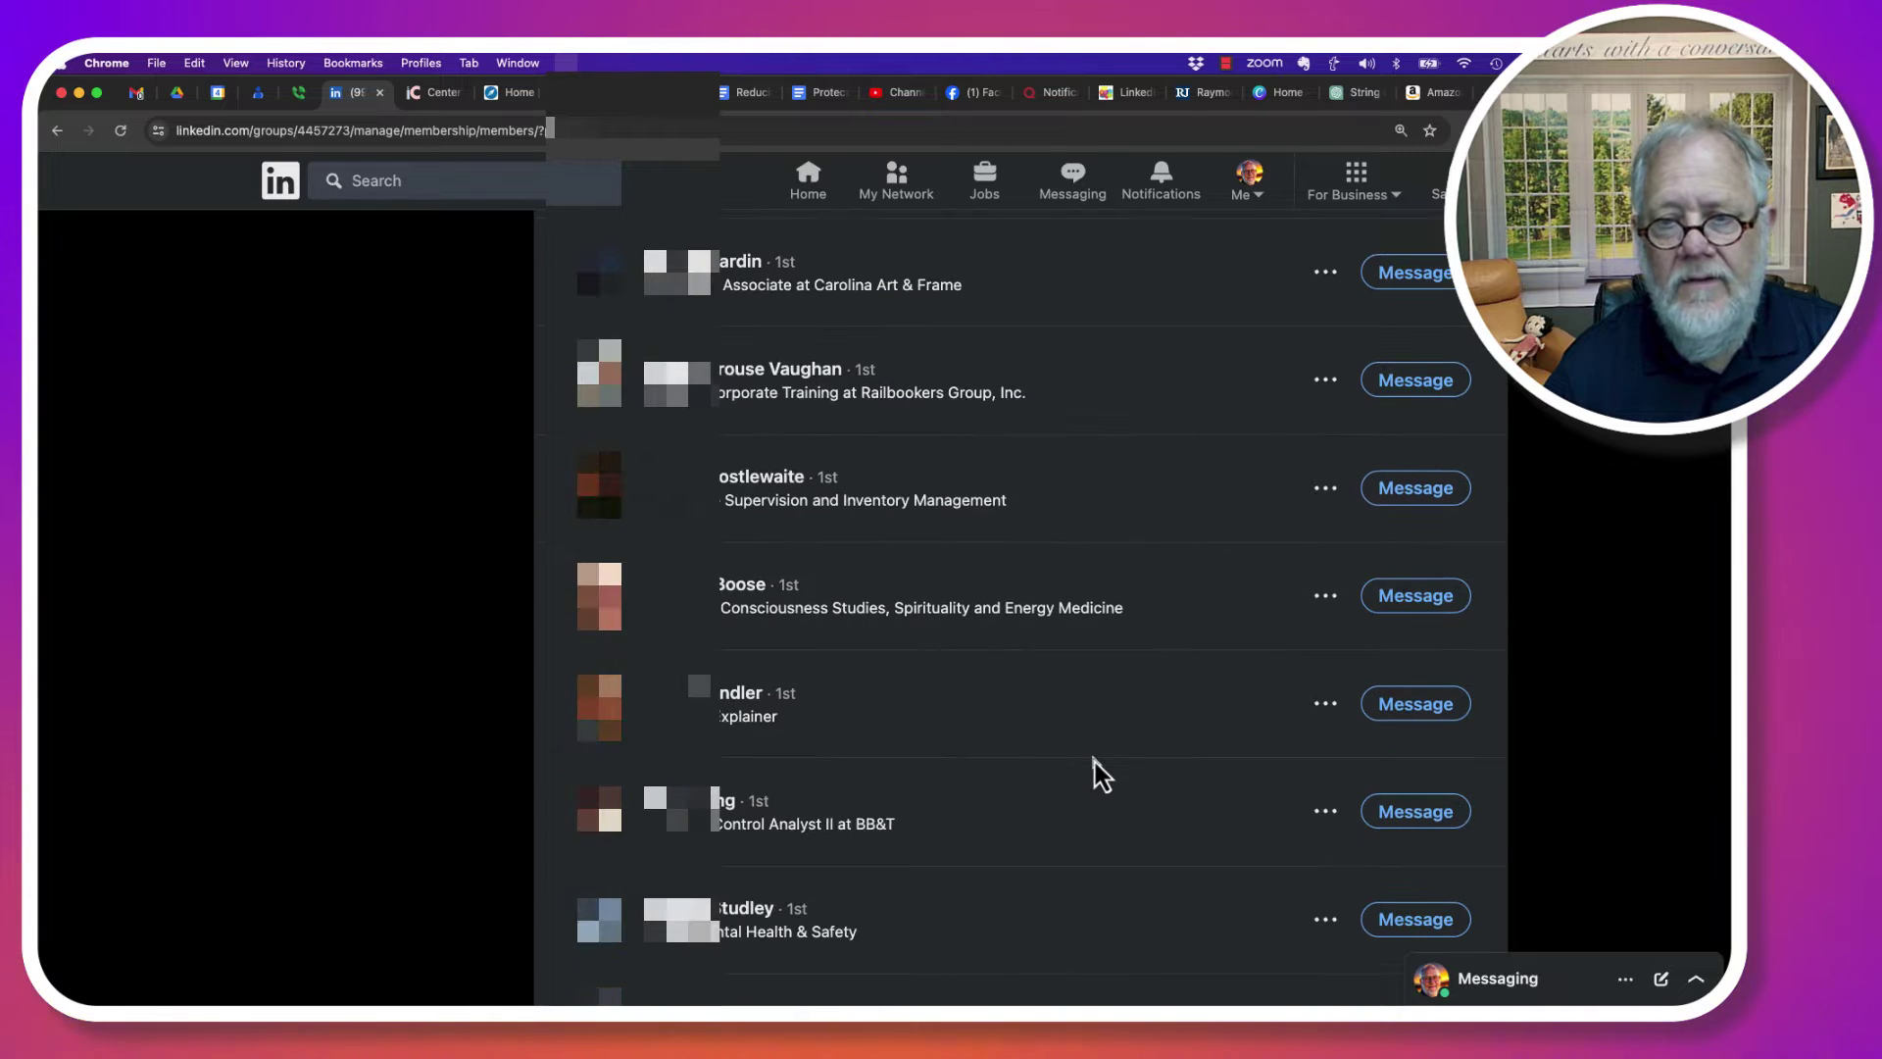
{"action": "scroll", "coordinate": [1094, 760], "scroll_direction": "down", "scroll_amount": 7}
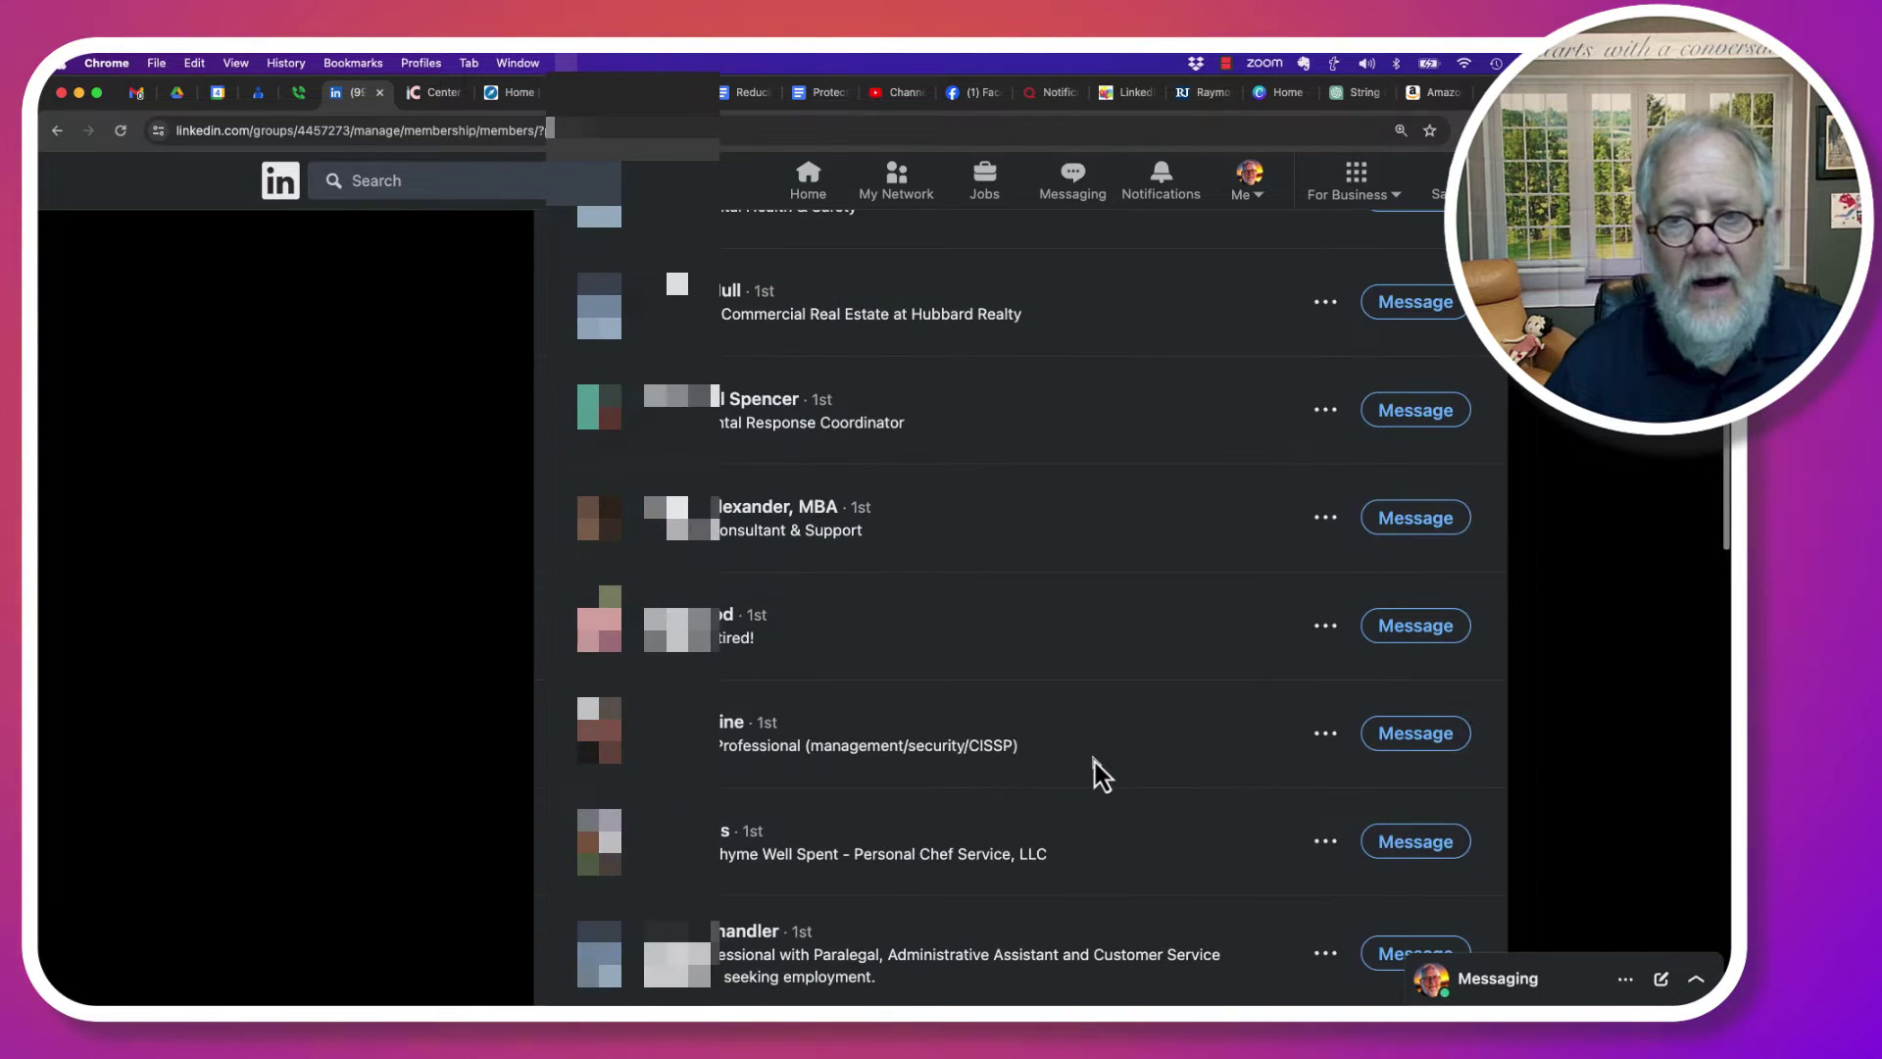
{"action": "scroll", "coordinate": [1096, 761], "scroll_direction": "down", "scroll_amount": 3}
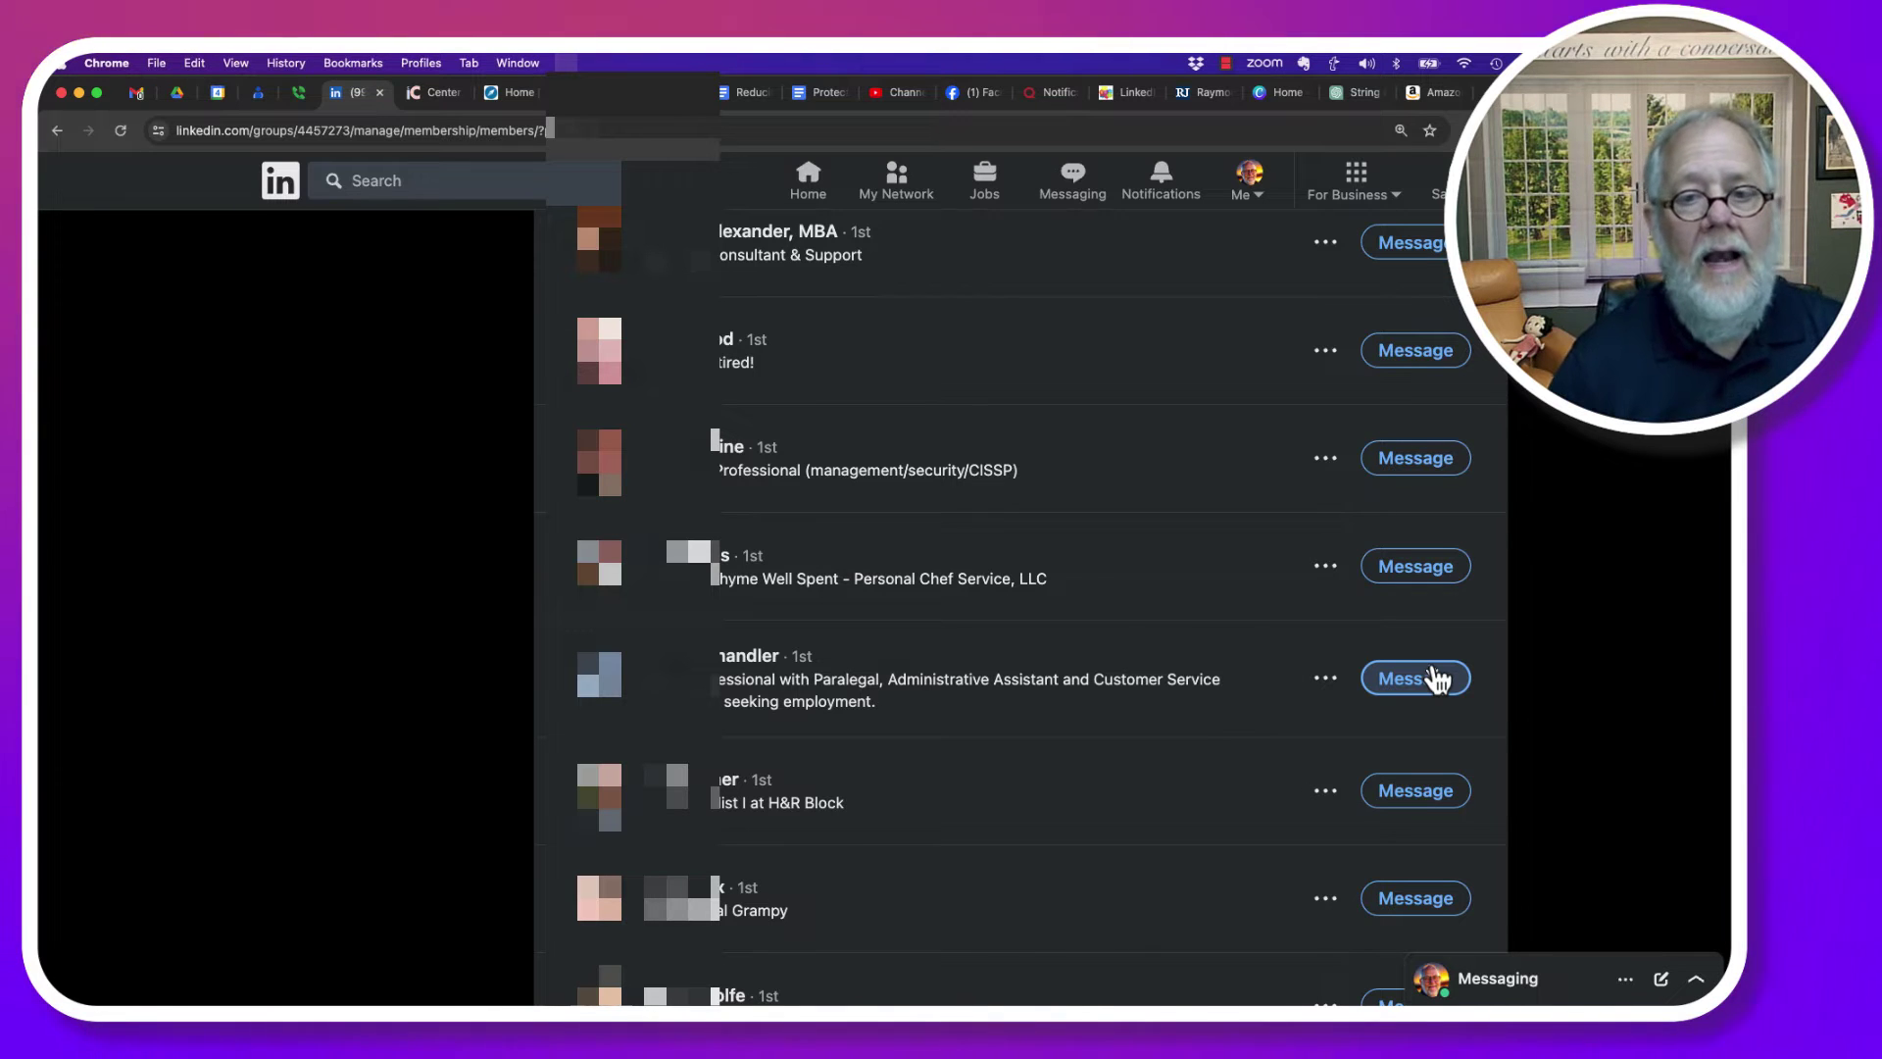
Return to the home feed, open the Goodwill Professional Center group and show all its members
{"action": "left_click", "coordinate": [285, 185]}
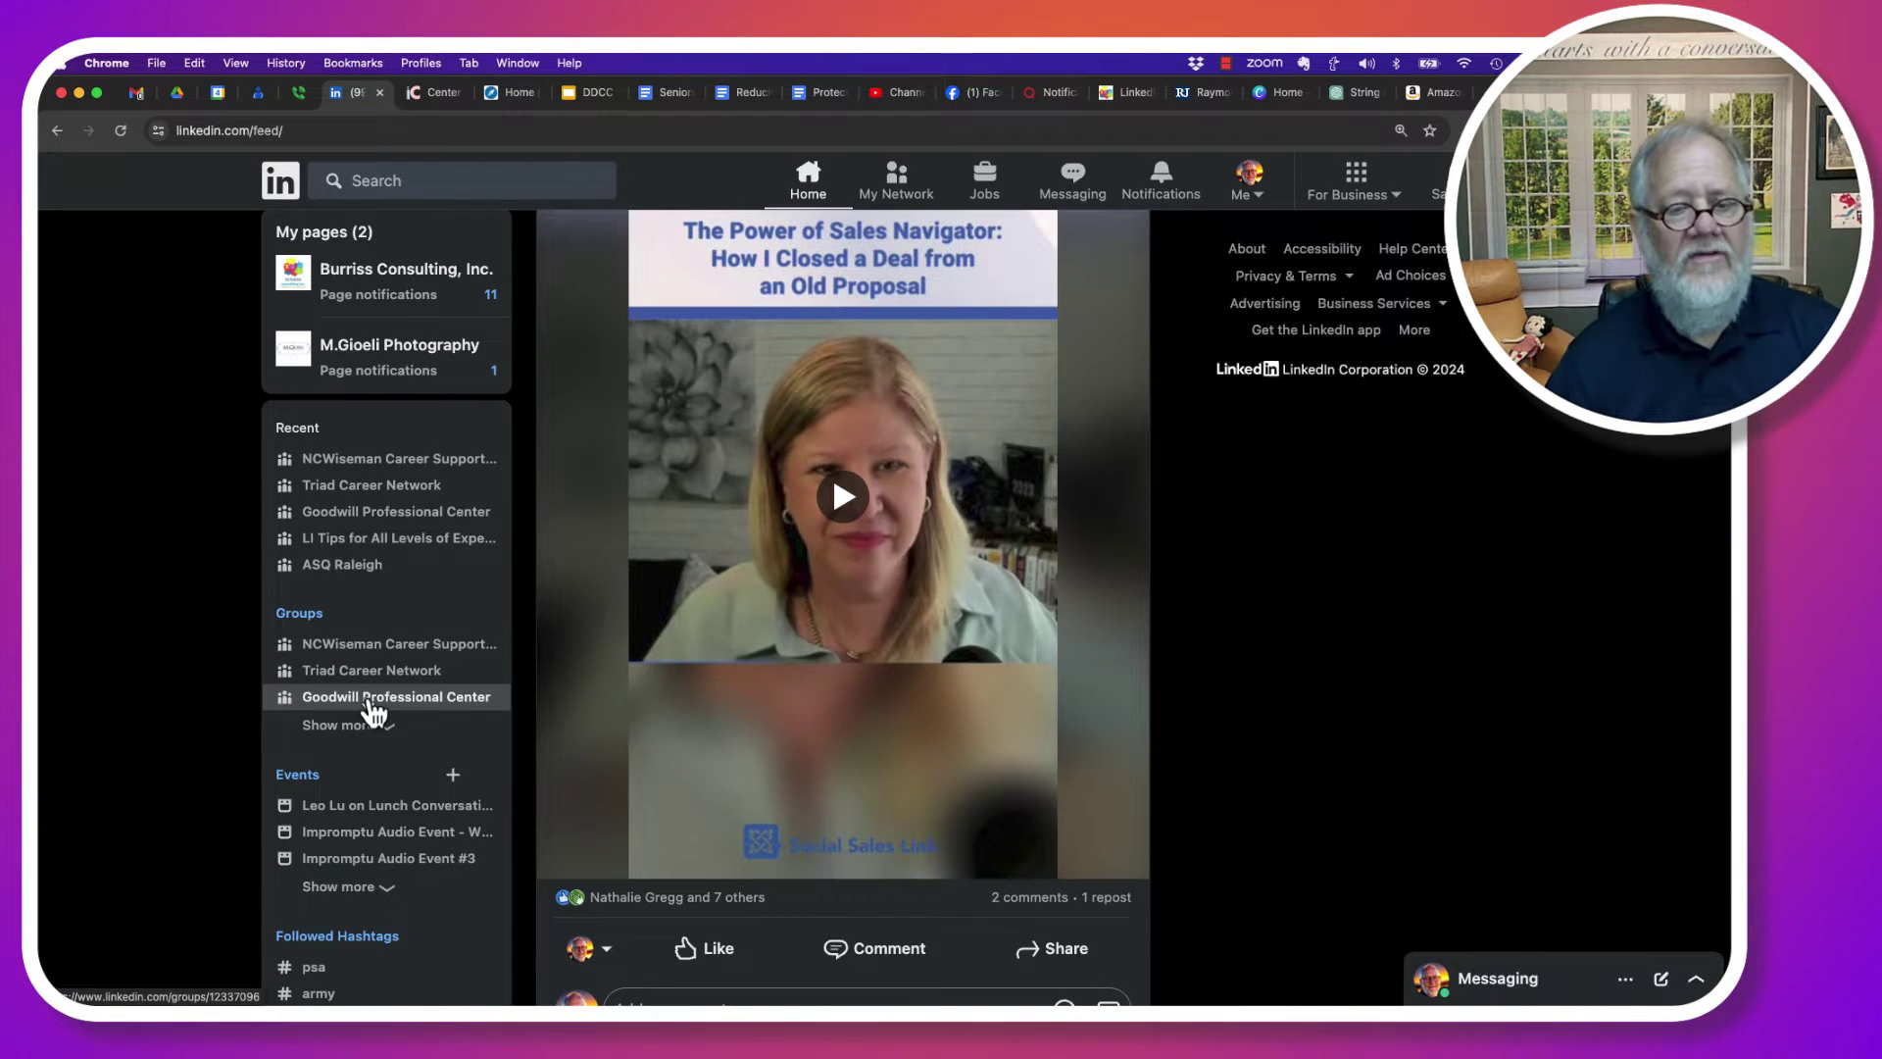
{"action": "left_click", "coordinate": [373, 701]}
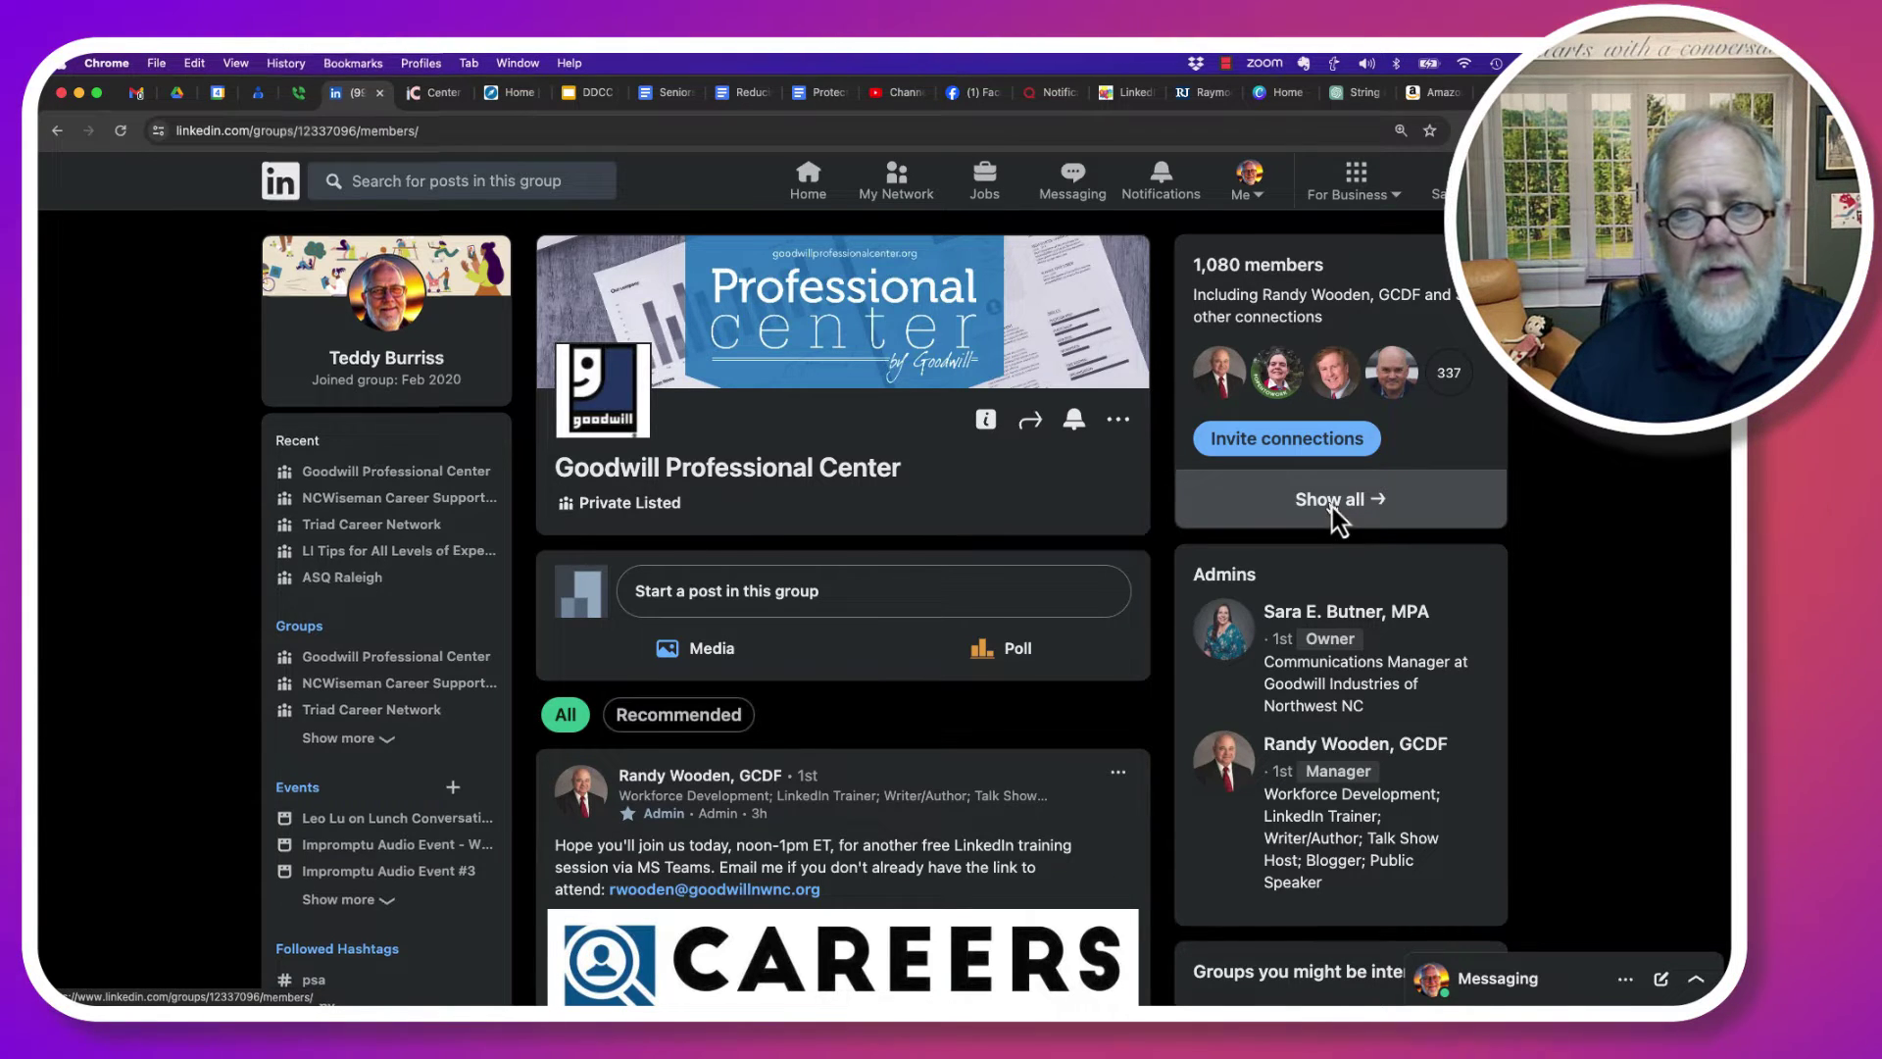
{"action": "left_click", "coordinate": [1332, 501]}
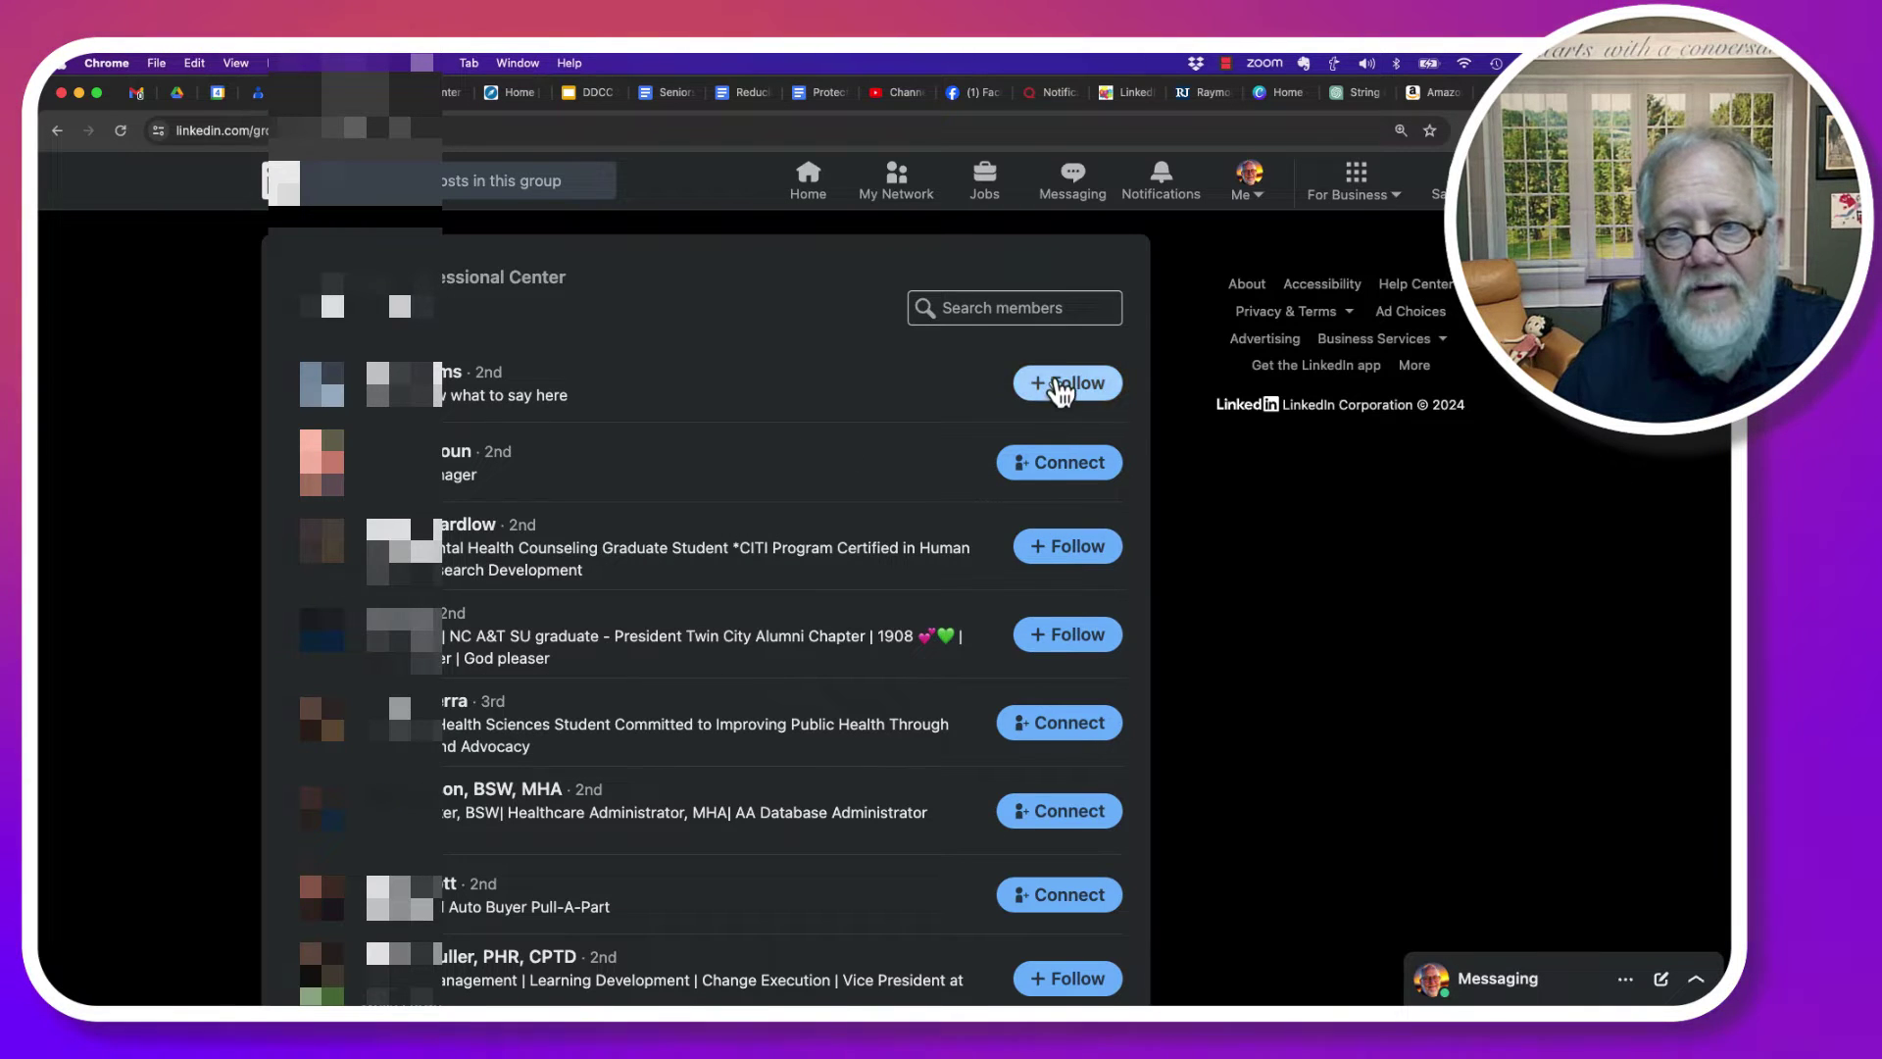
Examine the Goodwill Professional Center members, comparing connection degrees with the Connect, Follow and Message options offered
{"action": "scroll", "coordinate": [1067, 580], "scroll_direction": "down", "scroll_amount": 10}
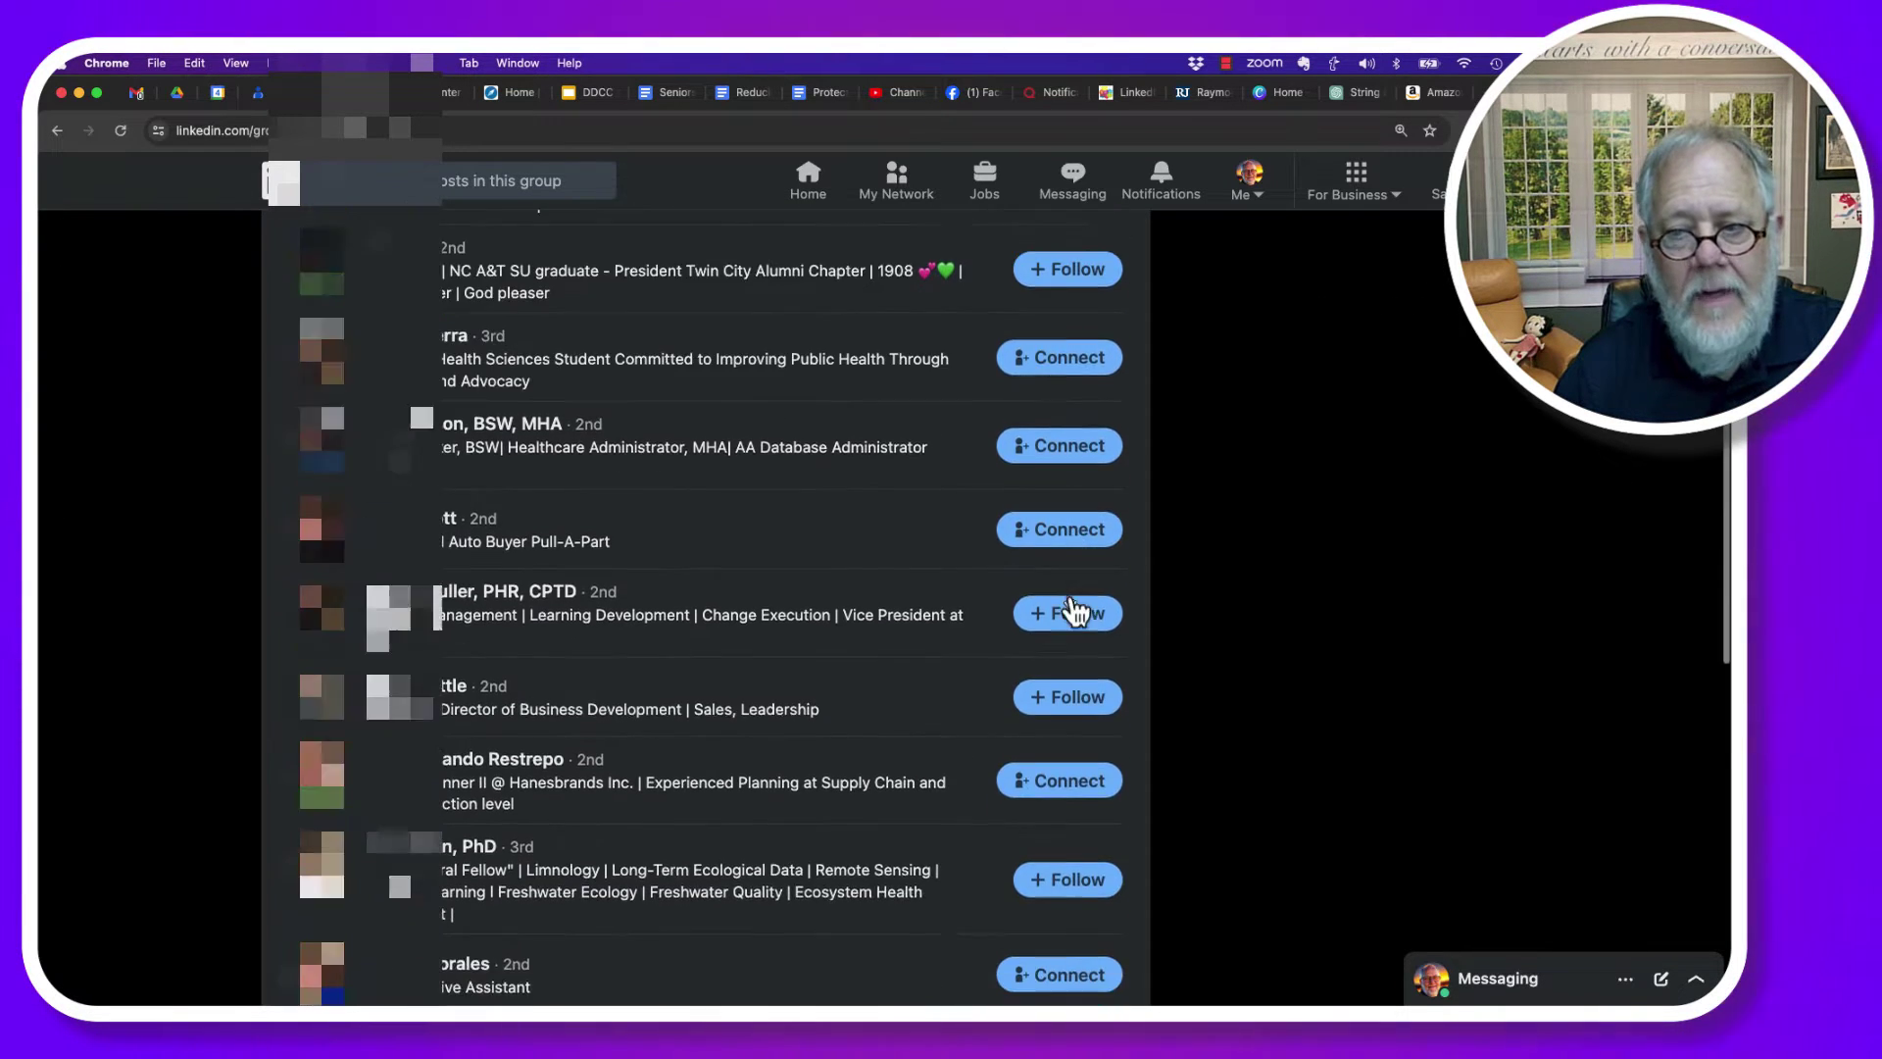
{"action": "scroll", "coordinate": [1072, 611], "scroll_direction": "down", "scroll_amount": 1}
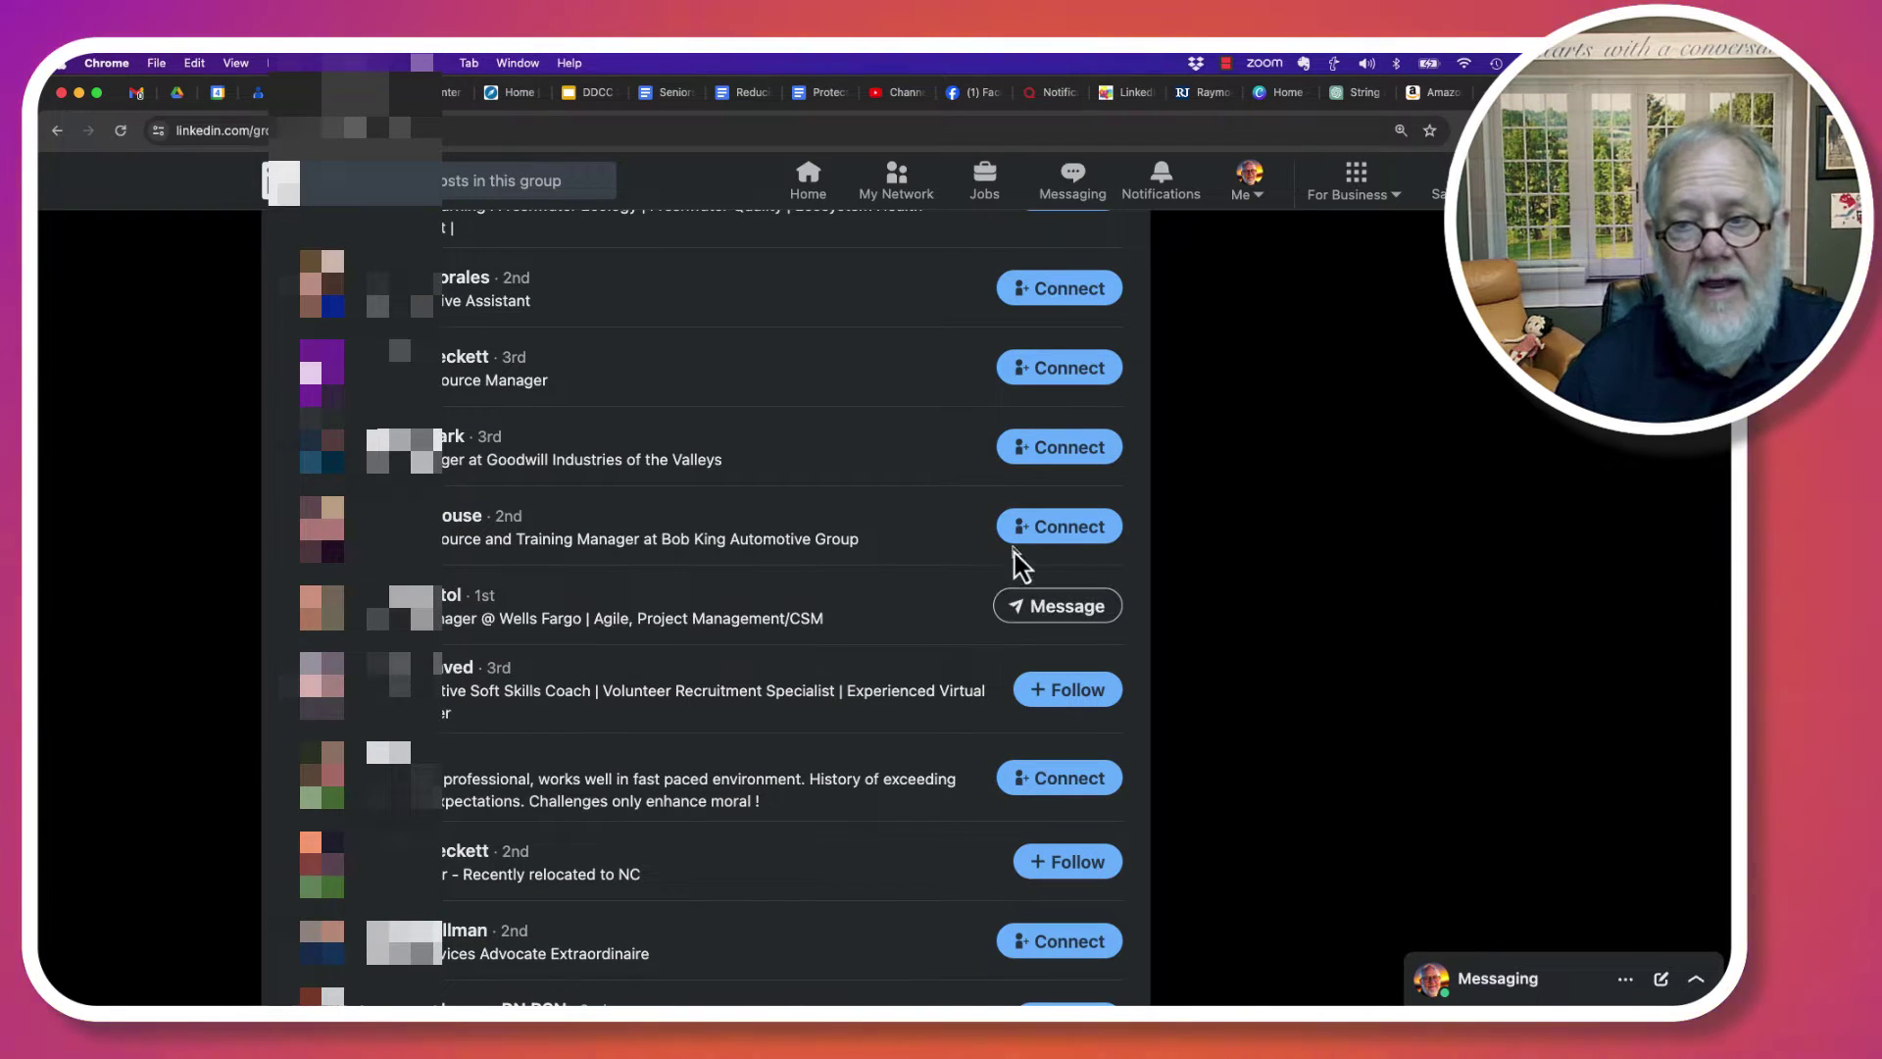
{"action": "scroll", "coordinate": [1057, 691], "scroll_direction": "down", "scroll_amount": 3}
{"action": "scroll", "coordinate": [1055, 685], "scroll_direction": "down", "scroll_amount": 7}
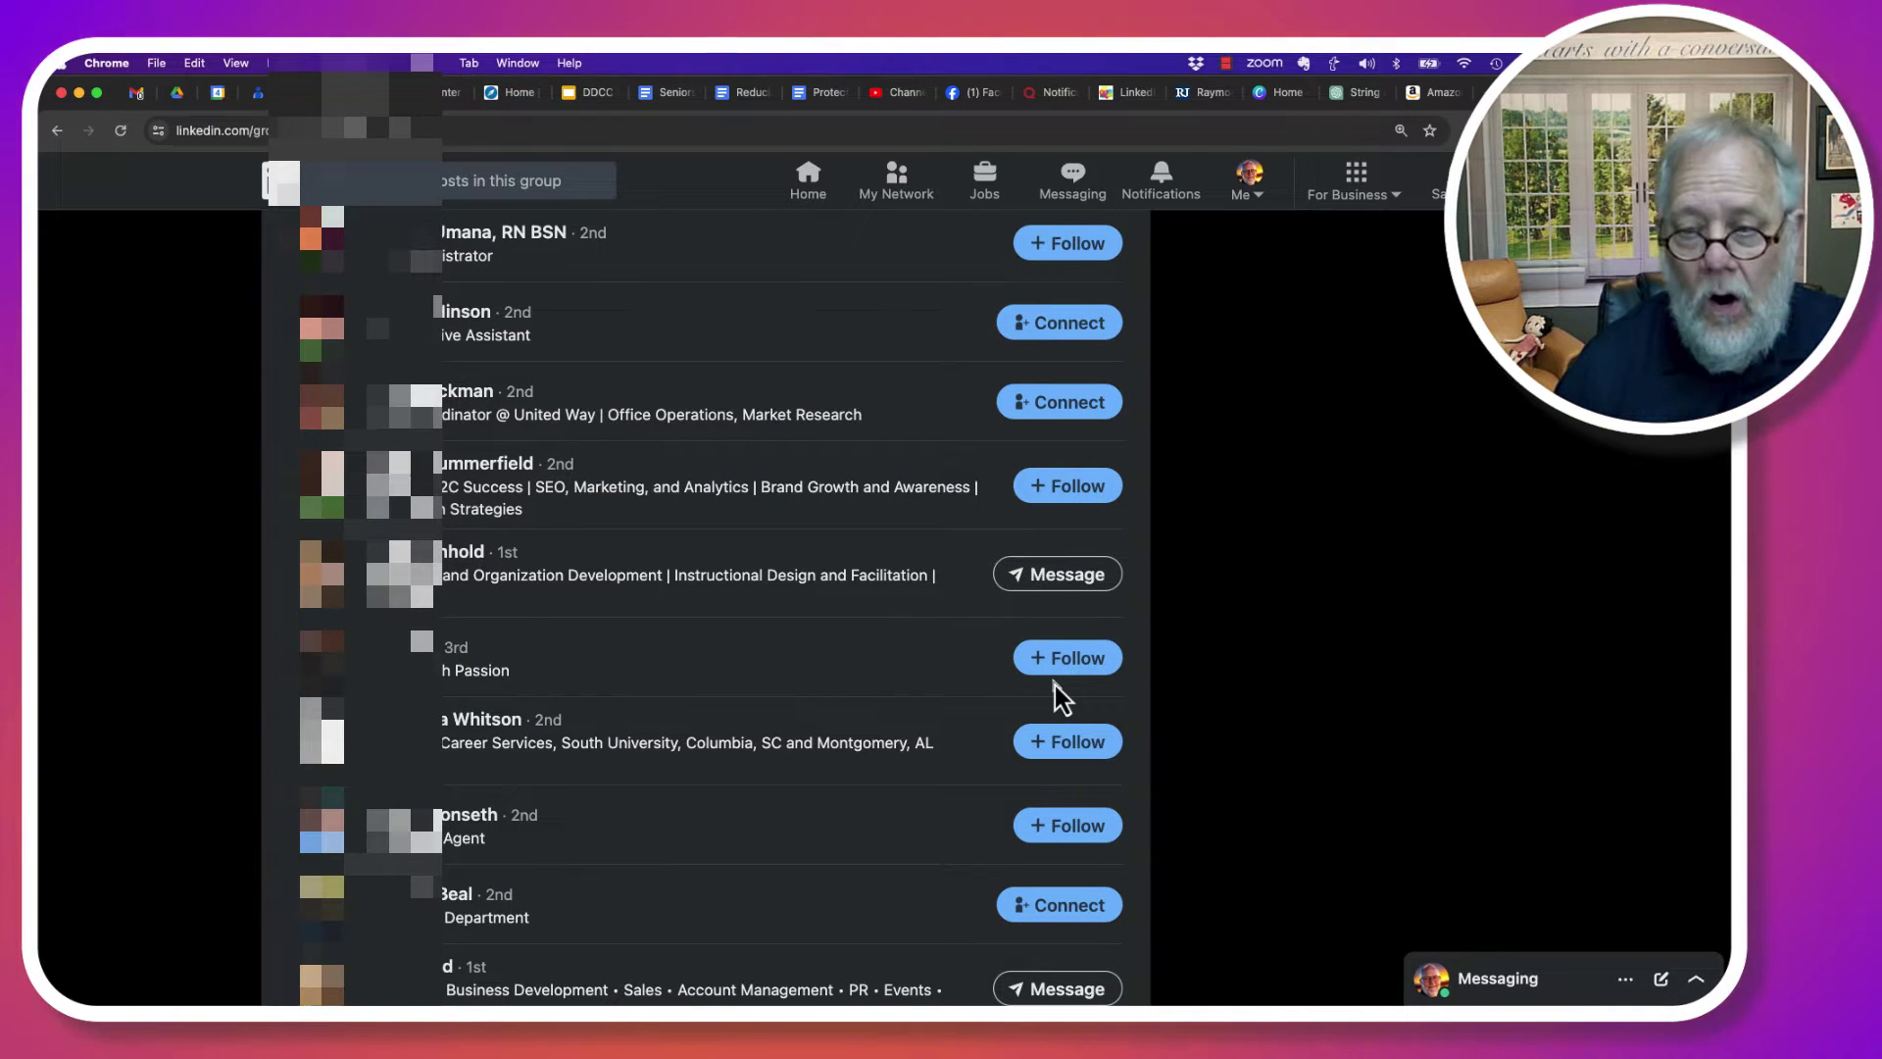
{"action": "scroll", "coordinate": [1072, 769], "scroll_direction": "down", "scroll_amount": 3}
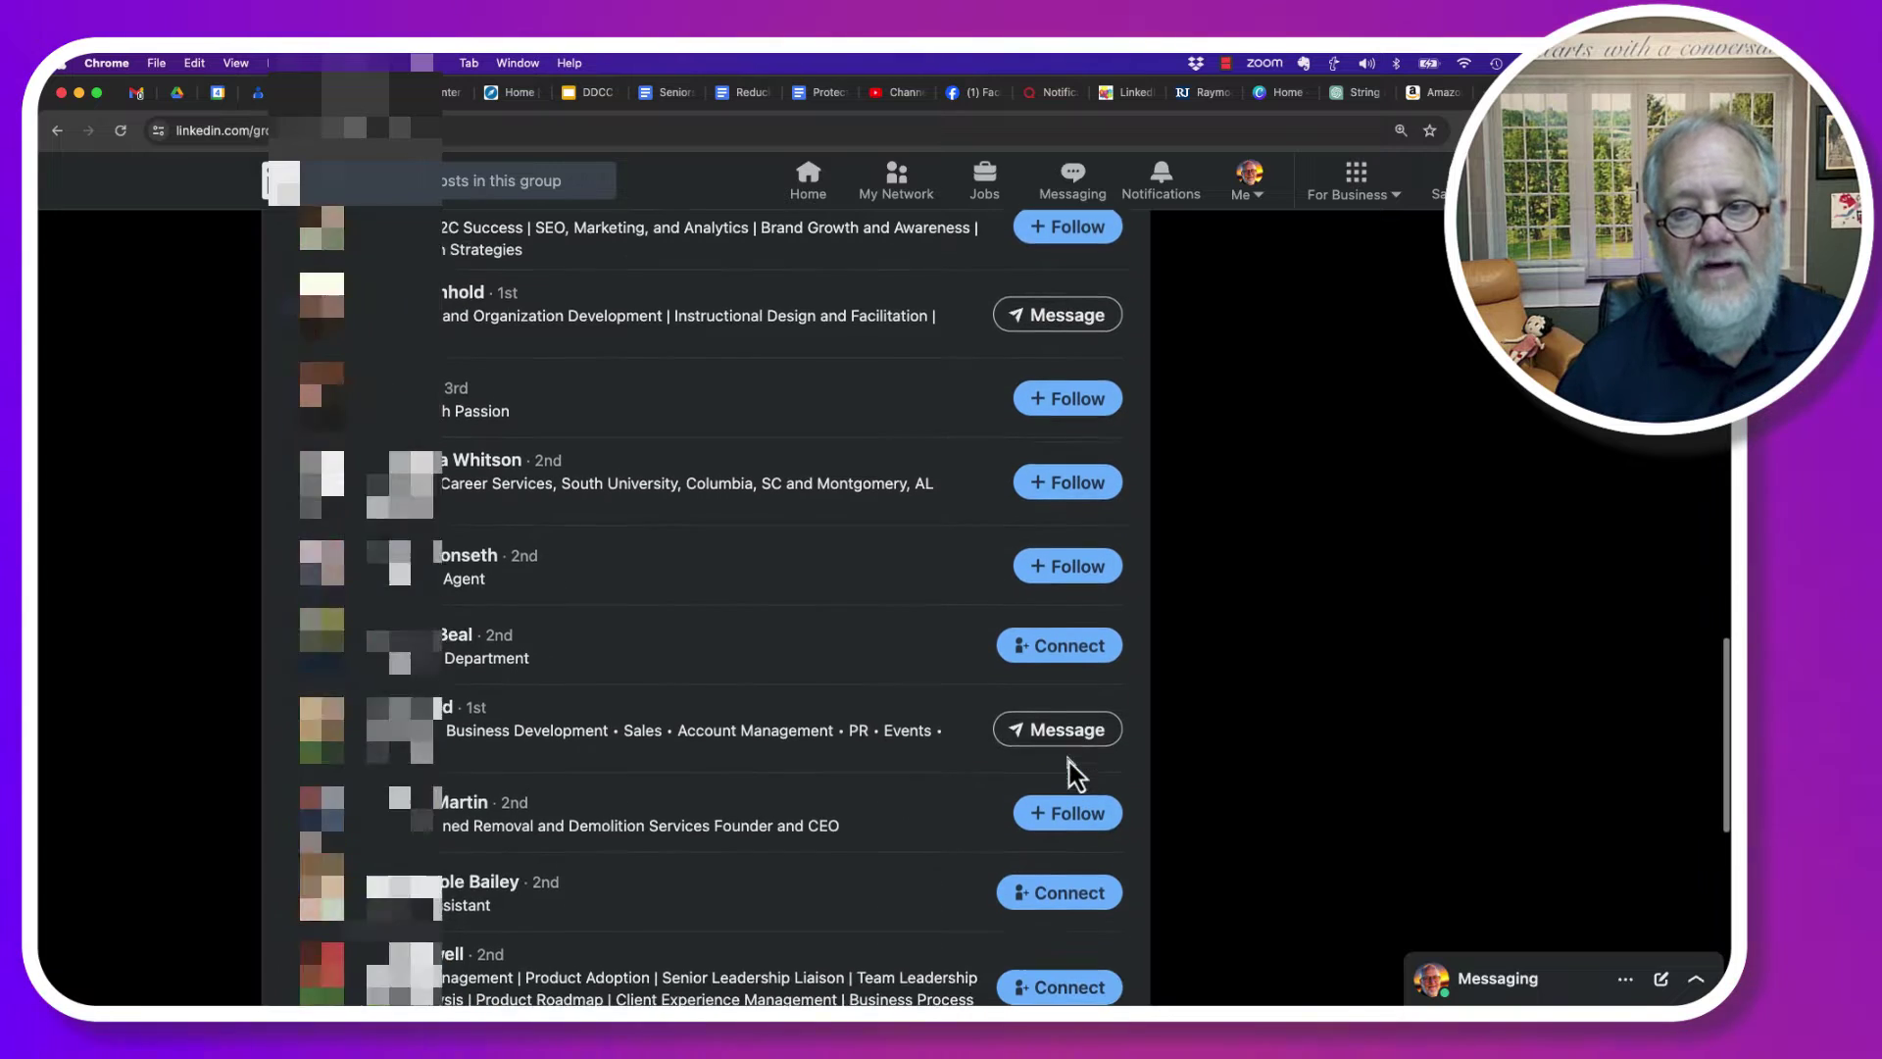
{"action": "scroll", "coordinate": [1076, 774], "scroll_direction": "down", "scroll_amount": 2}
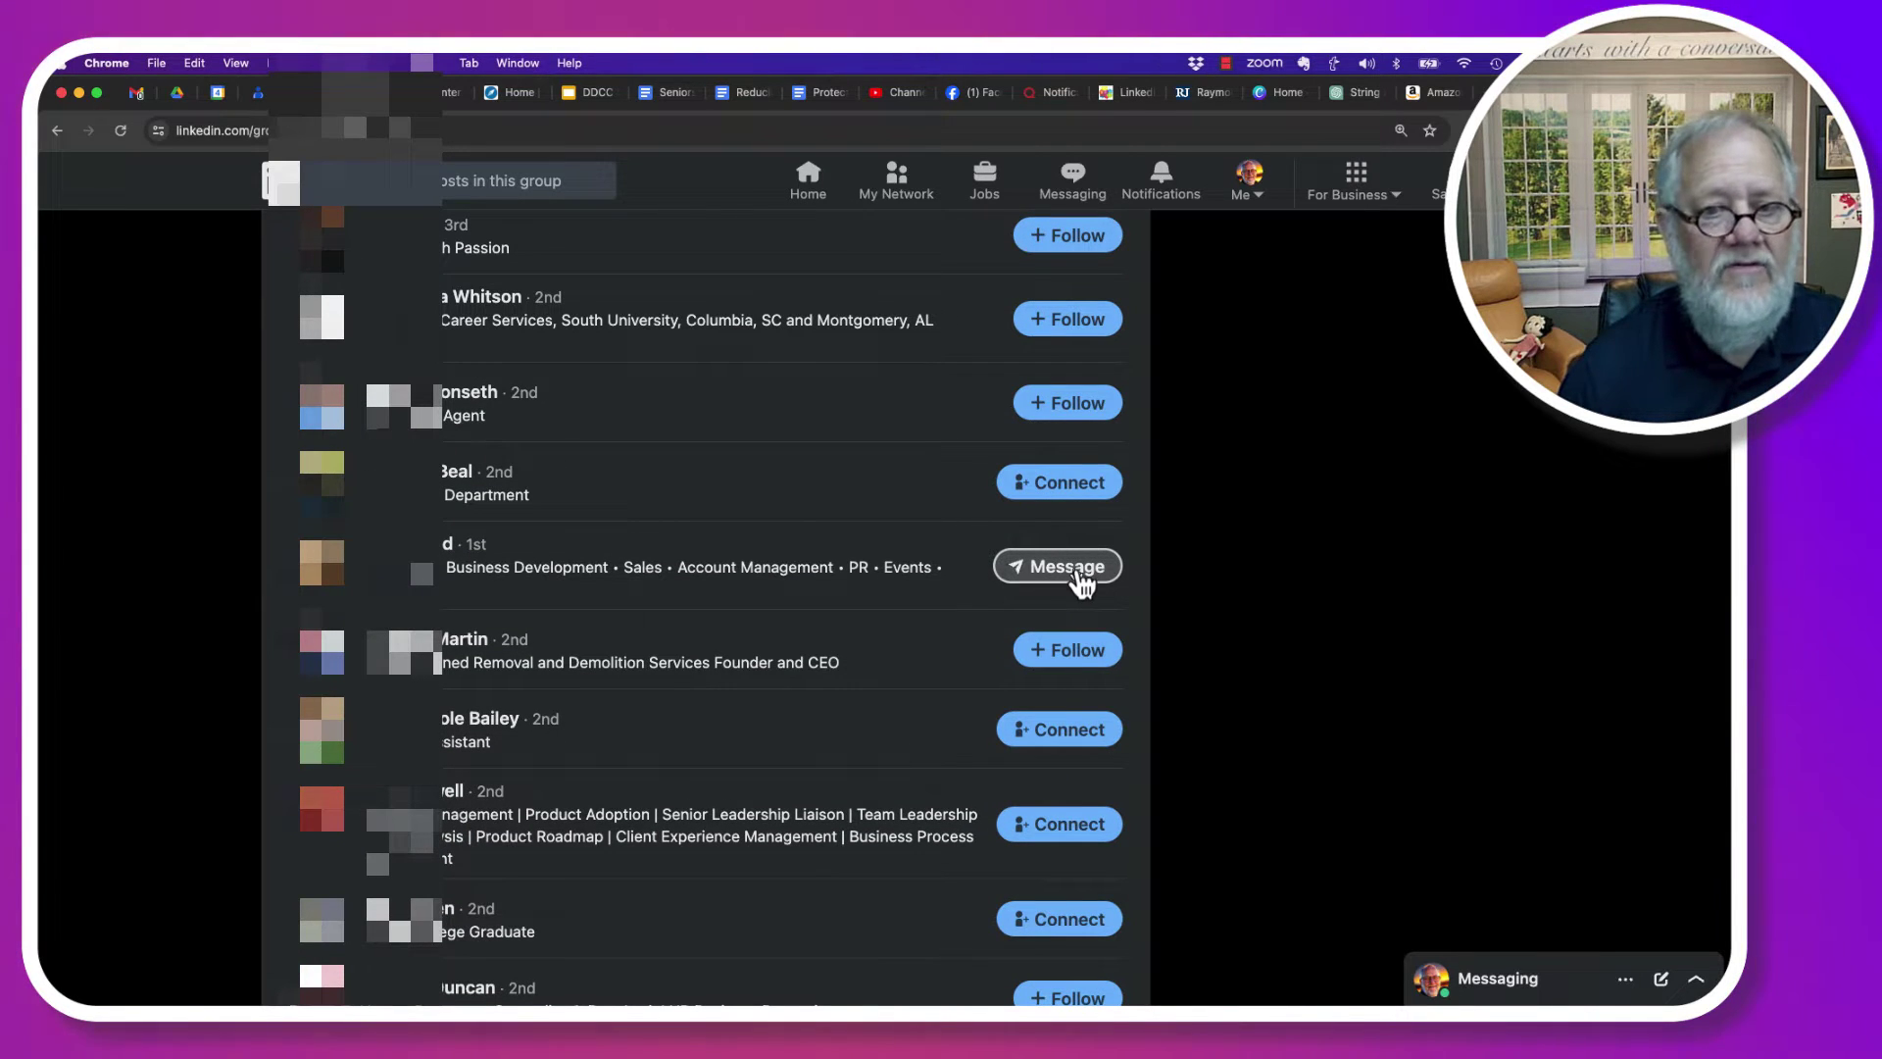
{"action": "scroll", "coordinate": [888, 654], "scroll_direction": "down", "scroll_amount": 8}
{"action": "scroll", "coordinate": [888, 655], "scroll_direction": "down", "scroll_amount": 7}
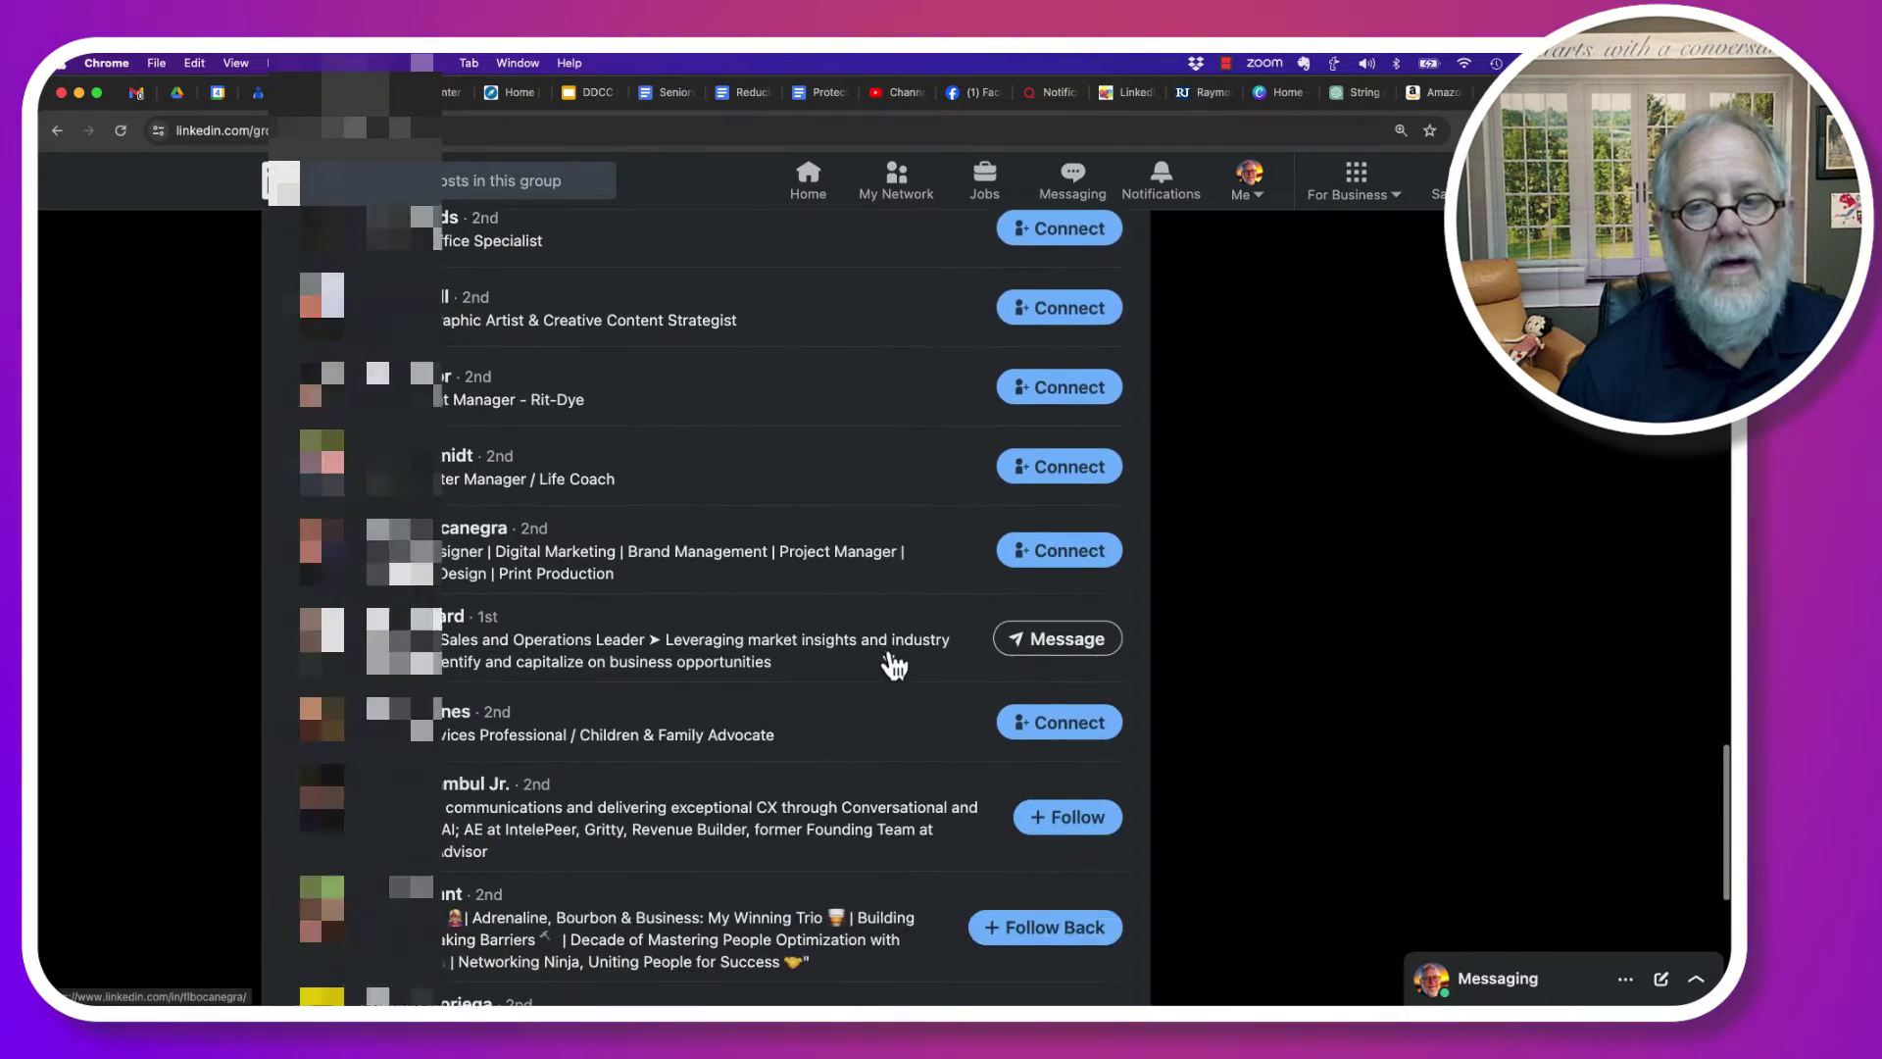
{"action": "scroll", "coordinate": [888, 655], "scroll_direction": "down", "scroll_amount": 4}
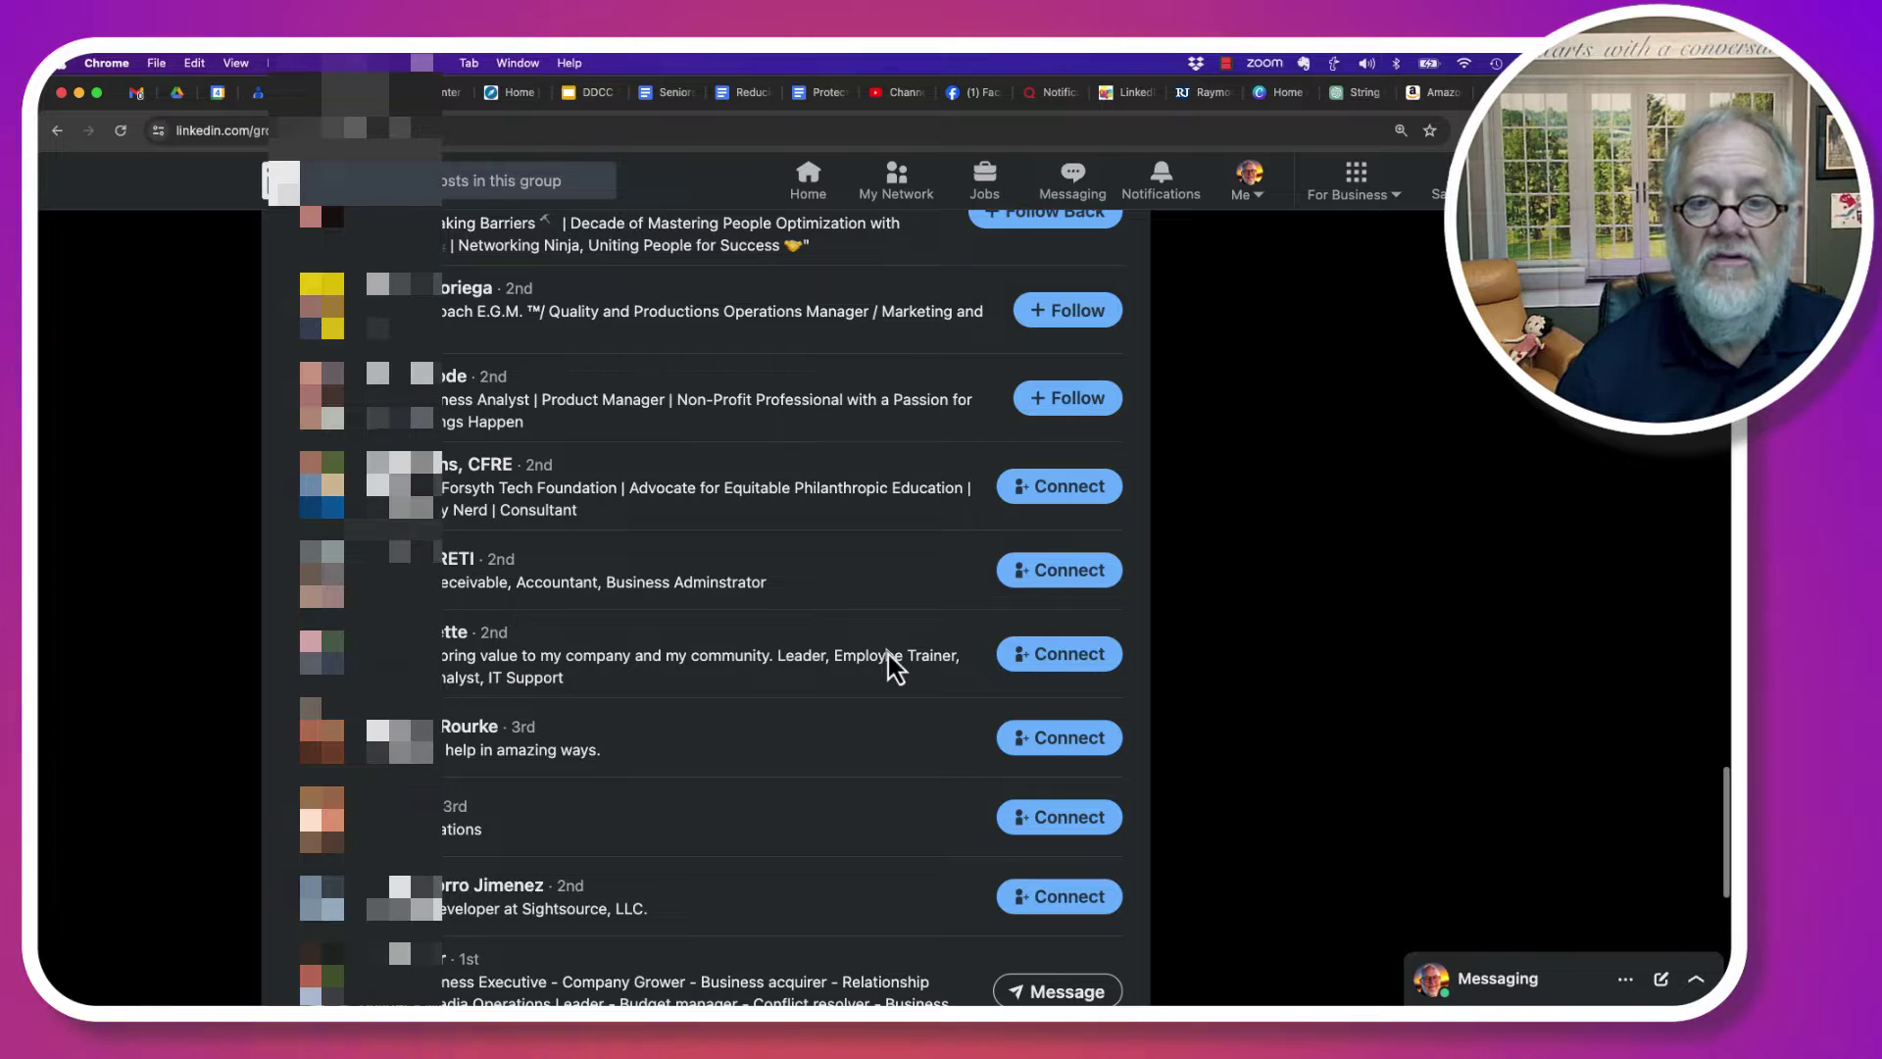
{"action": "scroll", "coordinate": [888, 655], "scroll_direction": "down", "scroll_amount": 4}
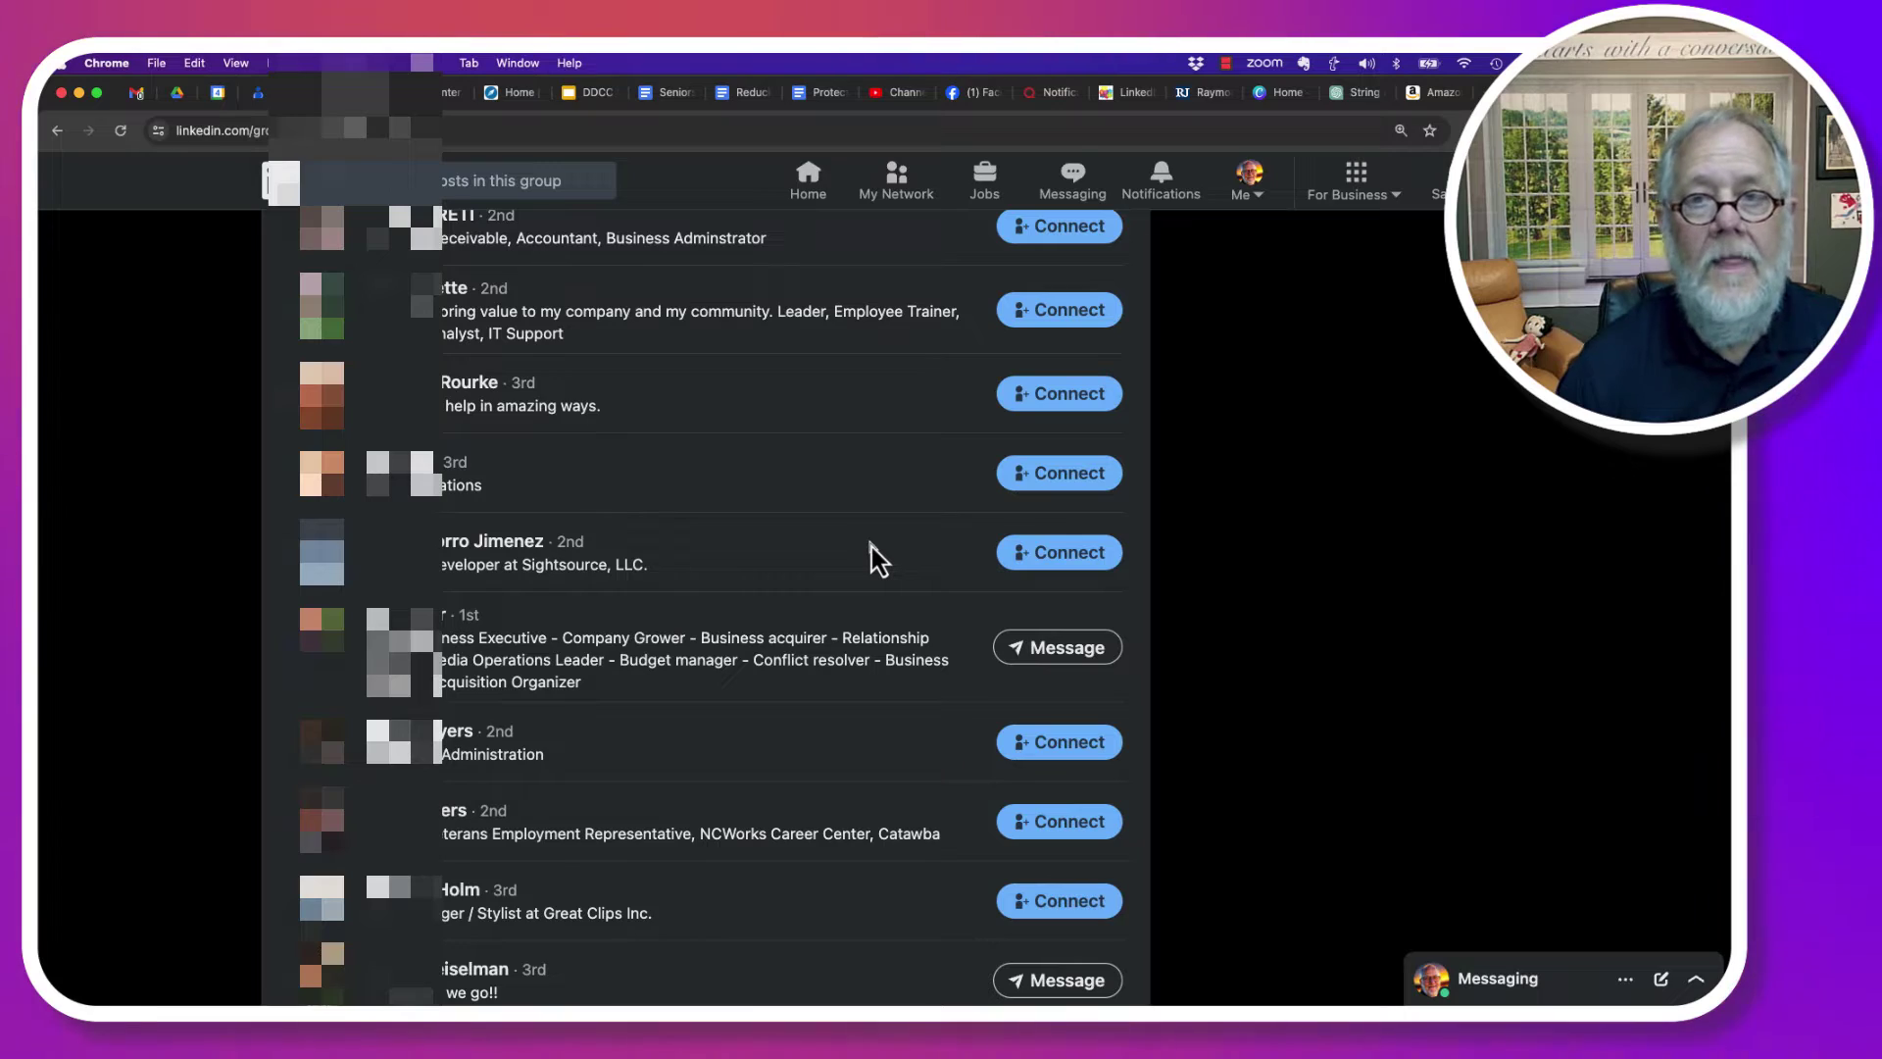
{"action": "scroll", "coordinate": [873, 549], "scroll_direction": "up", "scroll_amount": 15}
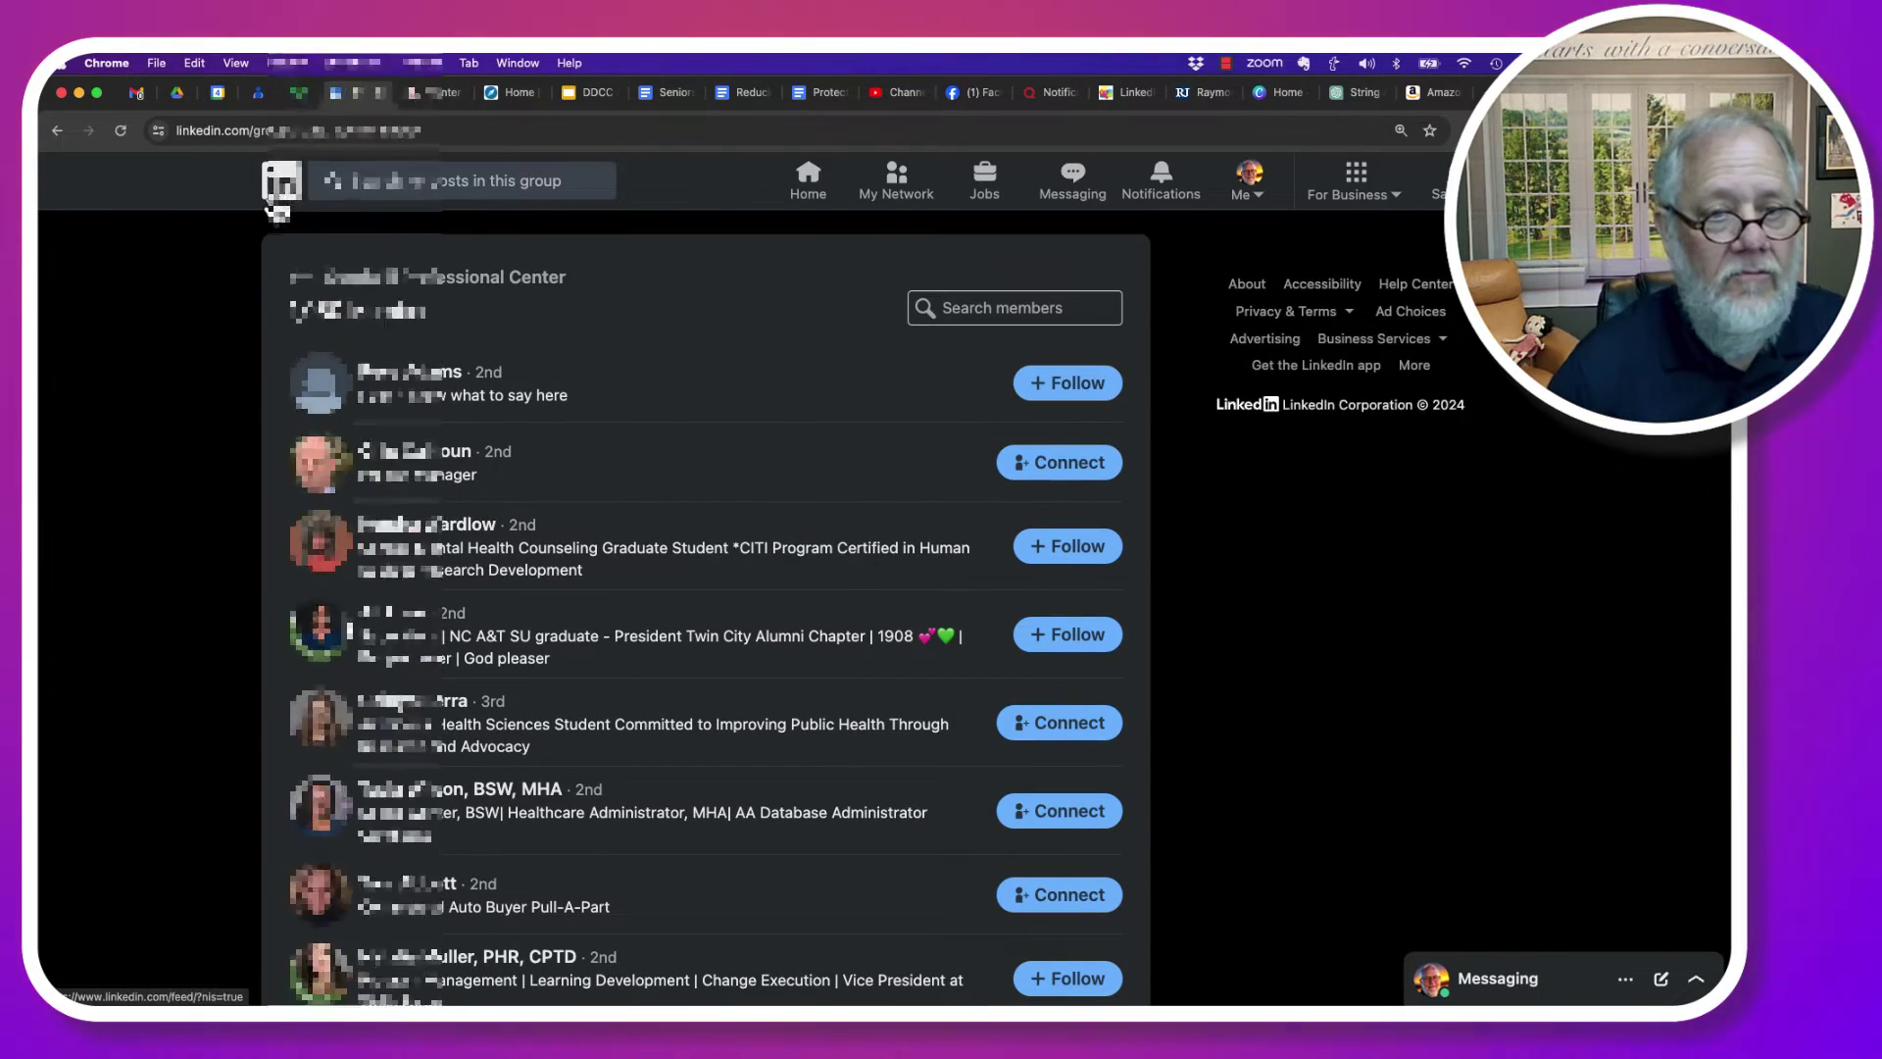
Open the LI Tips for All Levels of Experience group from the home feed and browse its full member list
{"action": "left_click", "coordinate": [280, 180]}
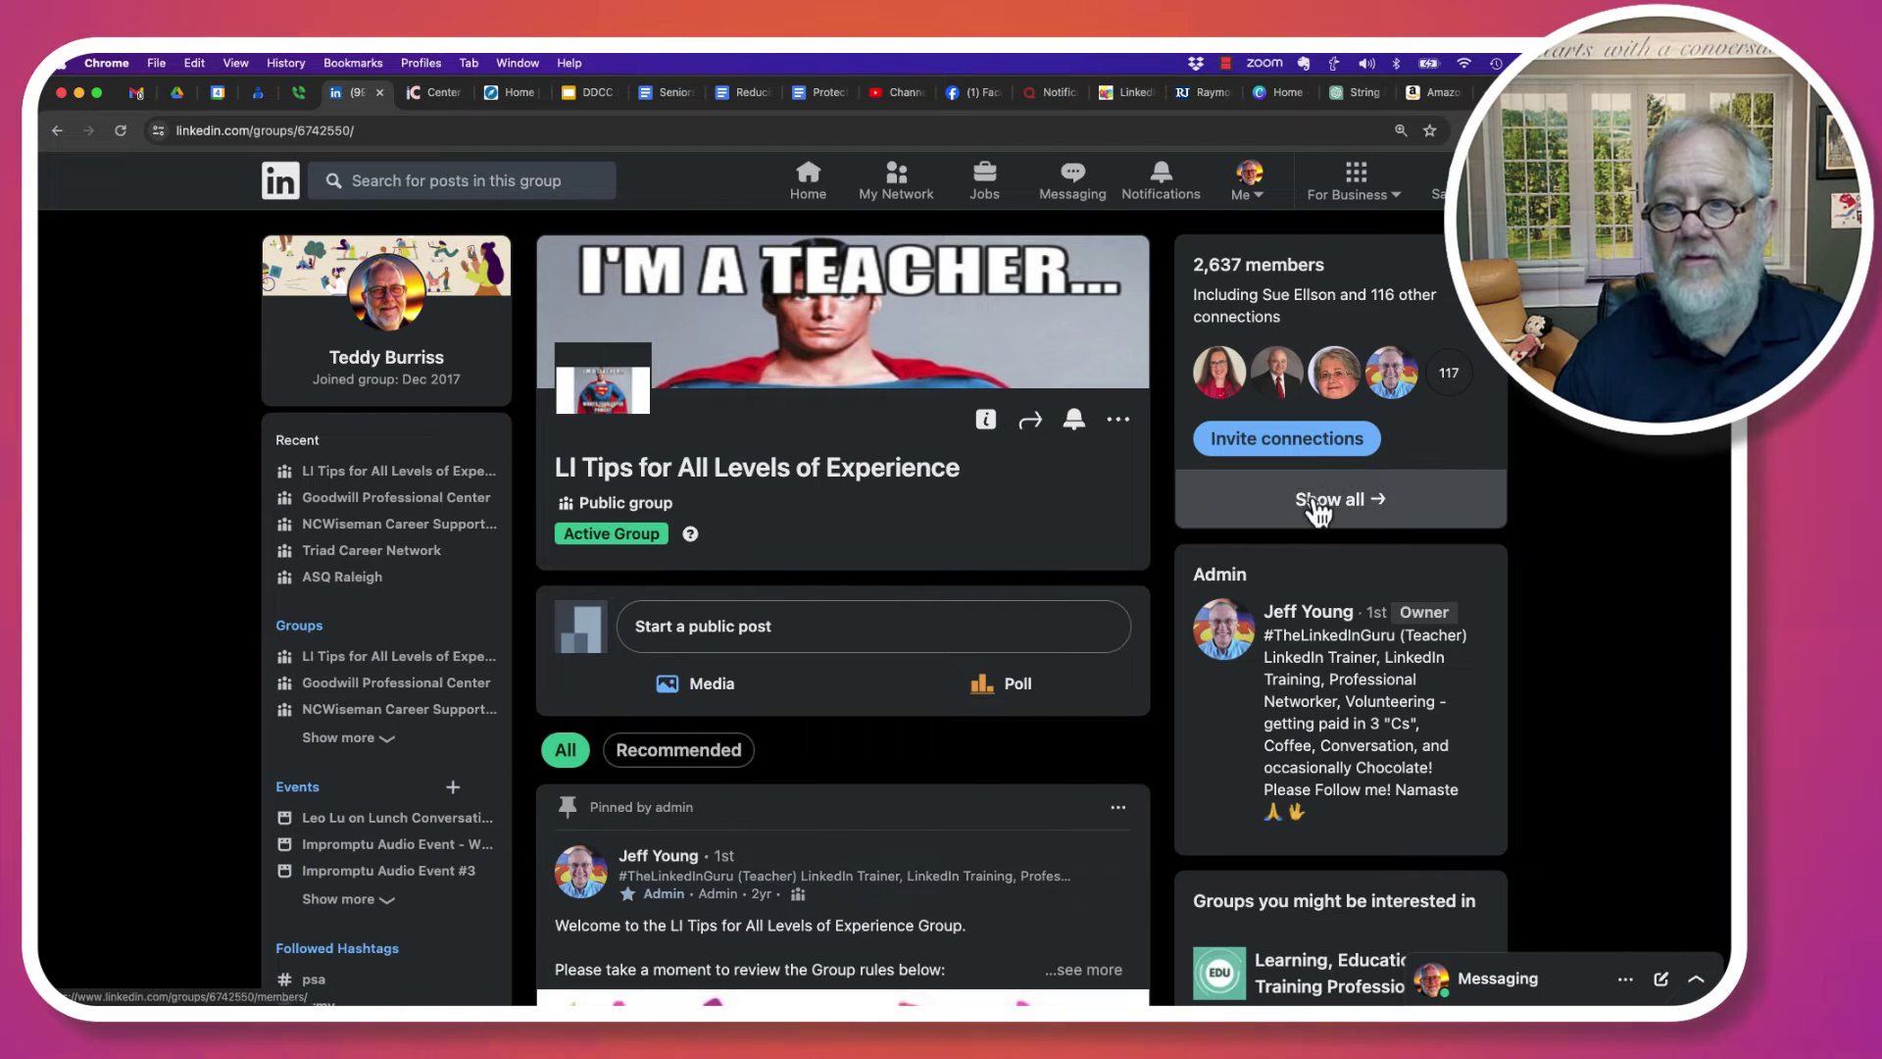
{"action": "left_click", "coordinate": [1319, 505]}
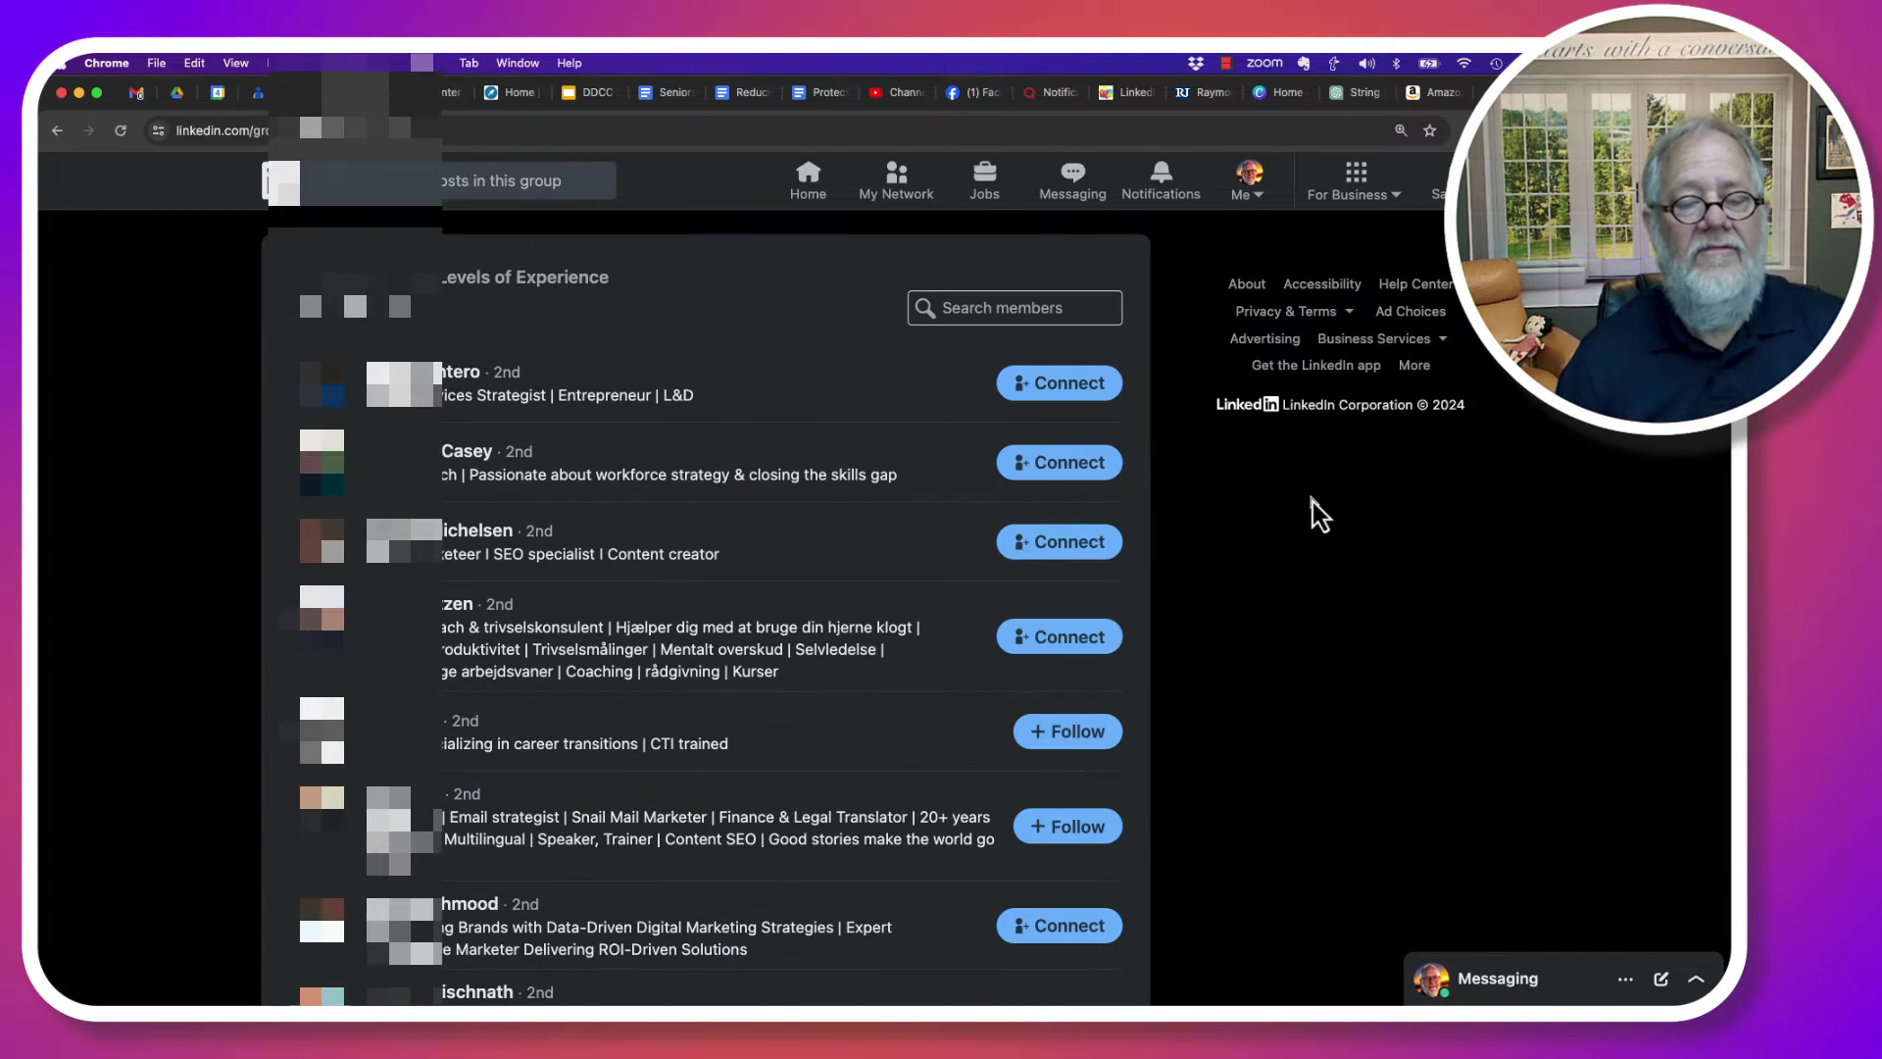
{"action": "scroll", "coordinate": [1035, 606], "scroll_direction": "down", "scroll_amount": 10}
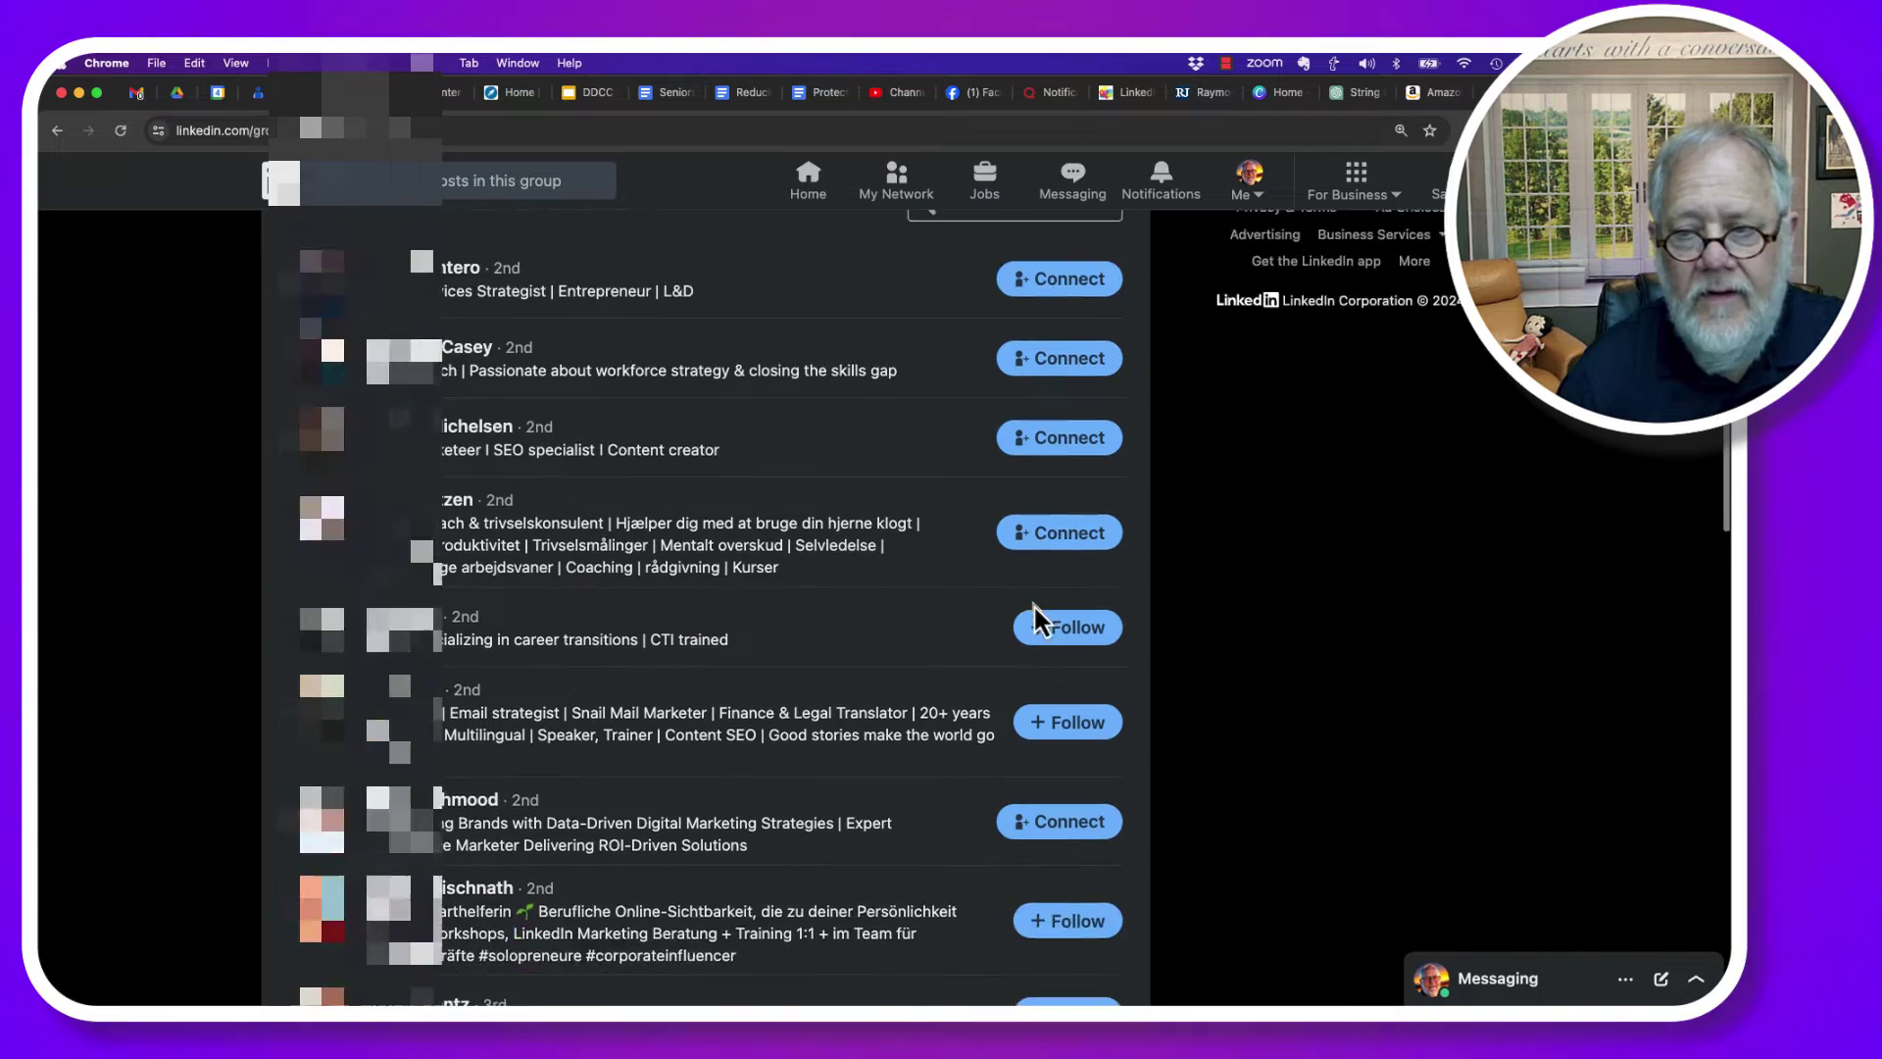
Try messaging the 3rd-degree Workday / Oracle HCM Cloud analyst in the LI Tips group, and close the InMail tab
{"action": "scroll", "coordinate": [1041, 618], "scroll_direction": "down", "scroll_amount": 3}
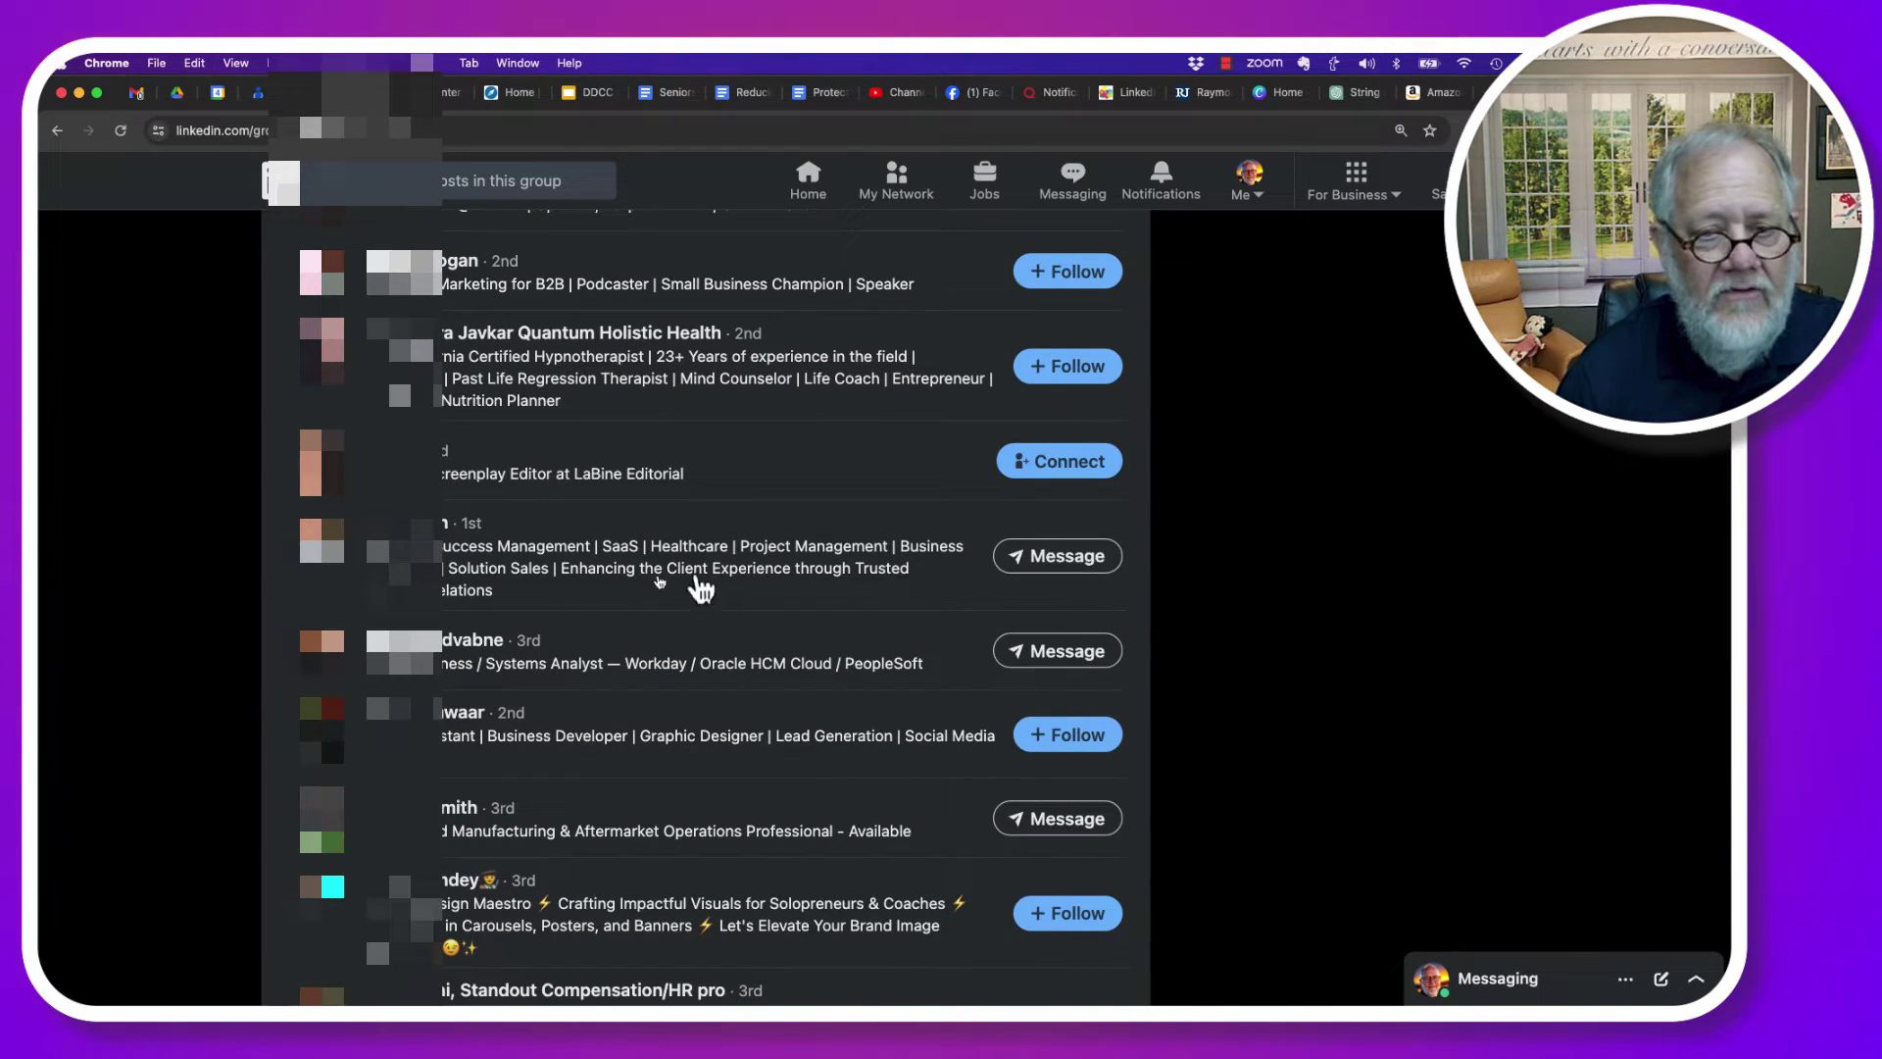
{"action": "left_click", "coordinate": [1023, 664]}
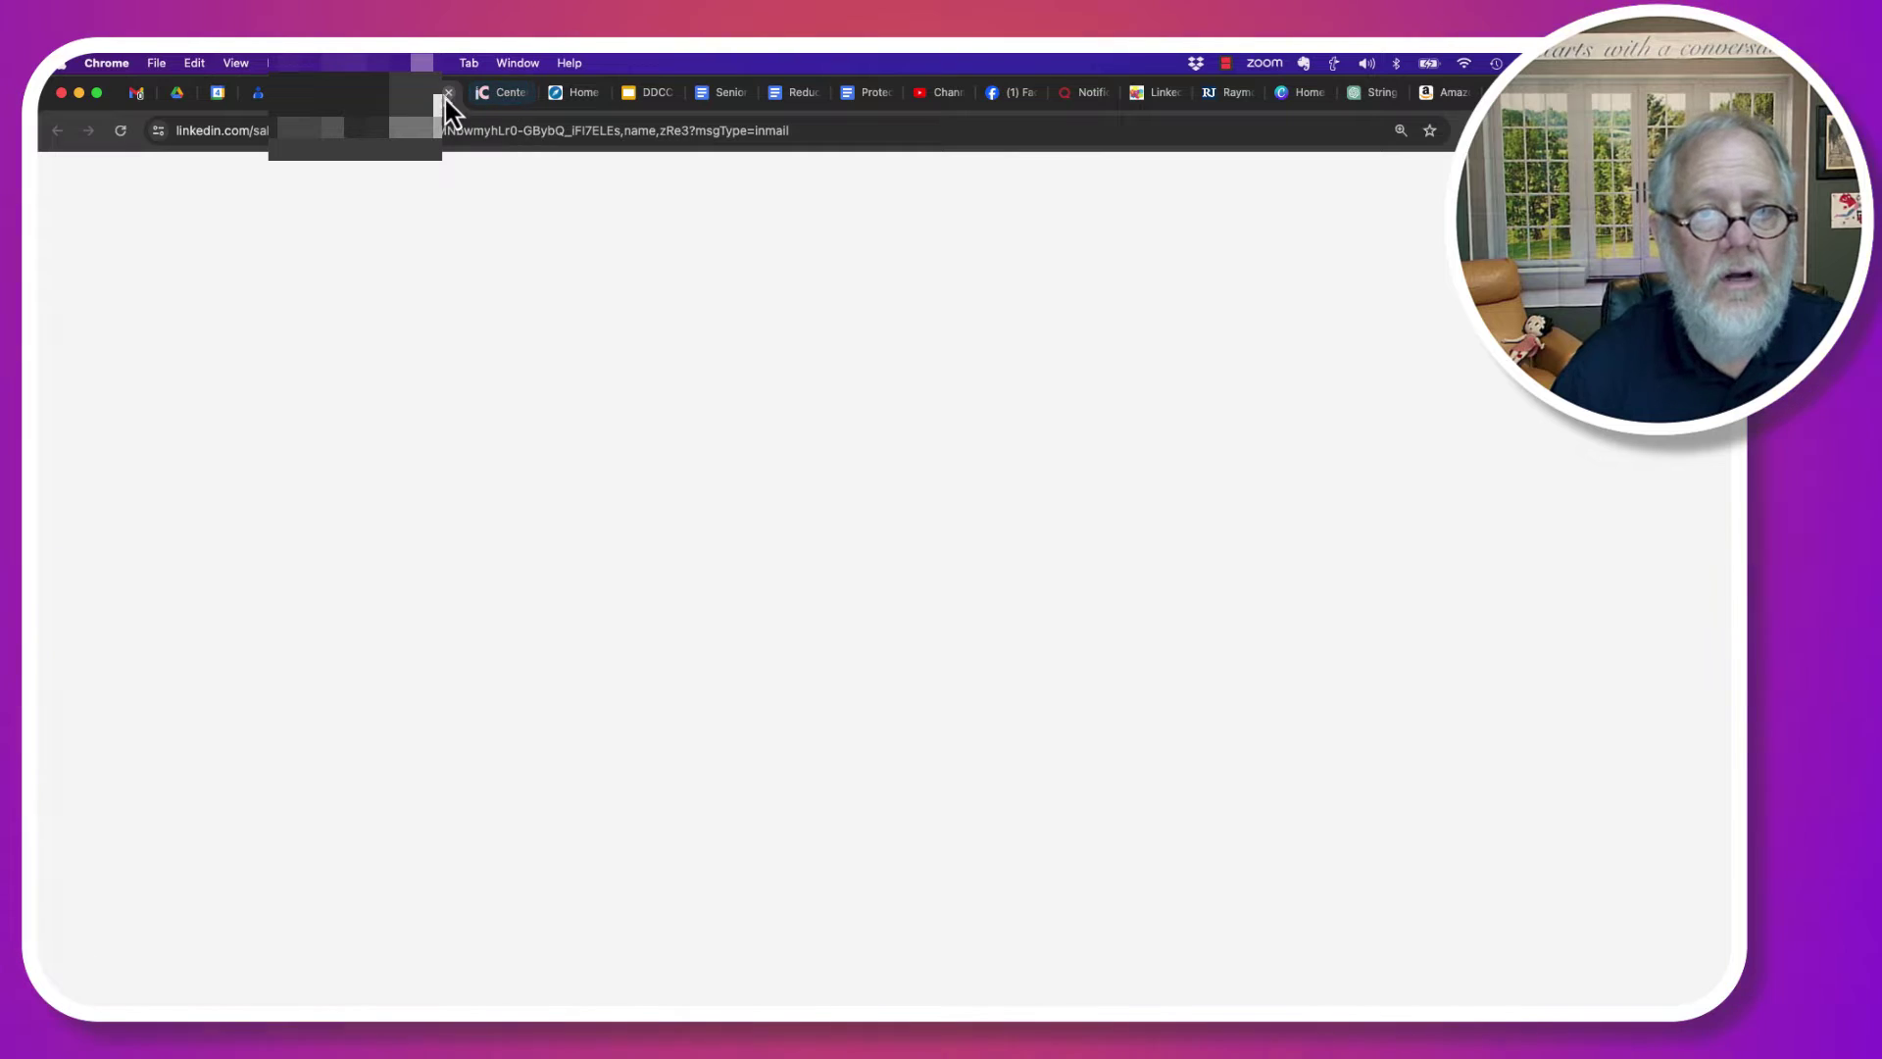
{"action": "left_click", "coordinate": [448, 93]}
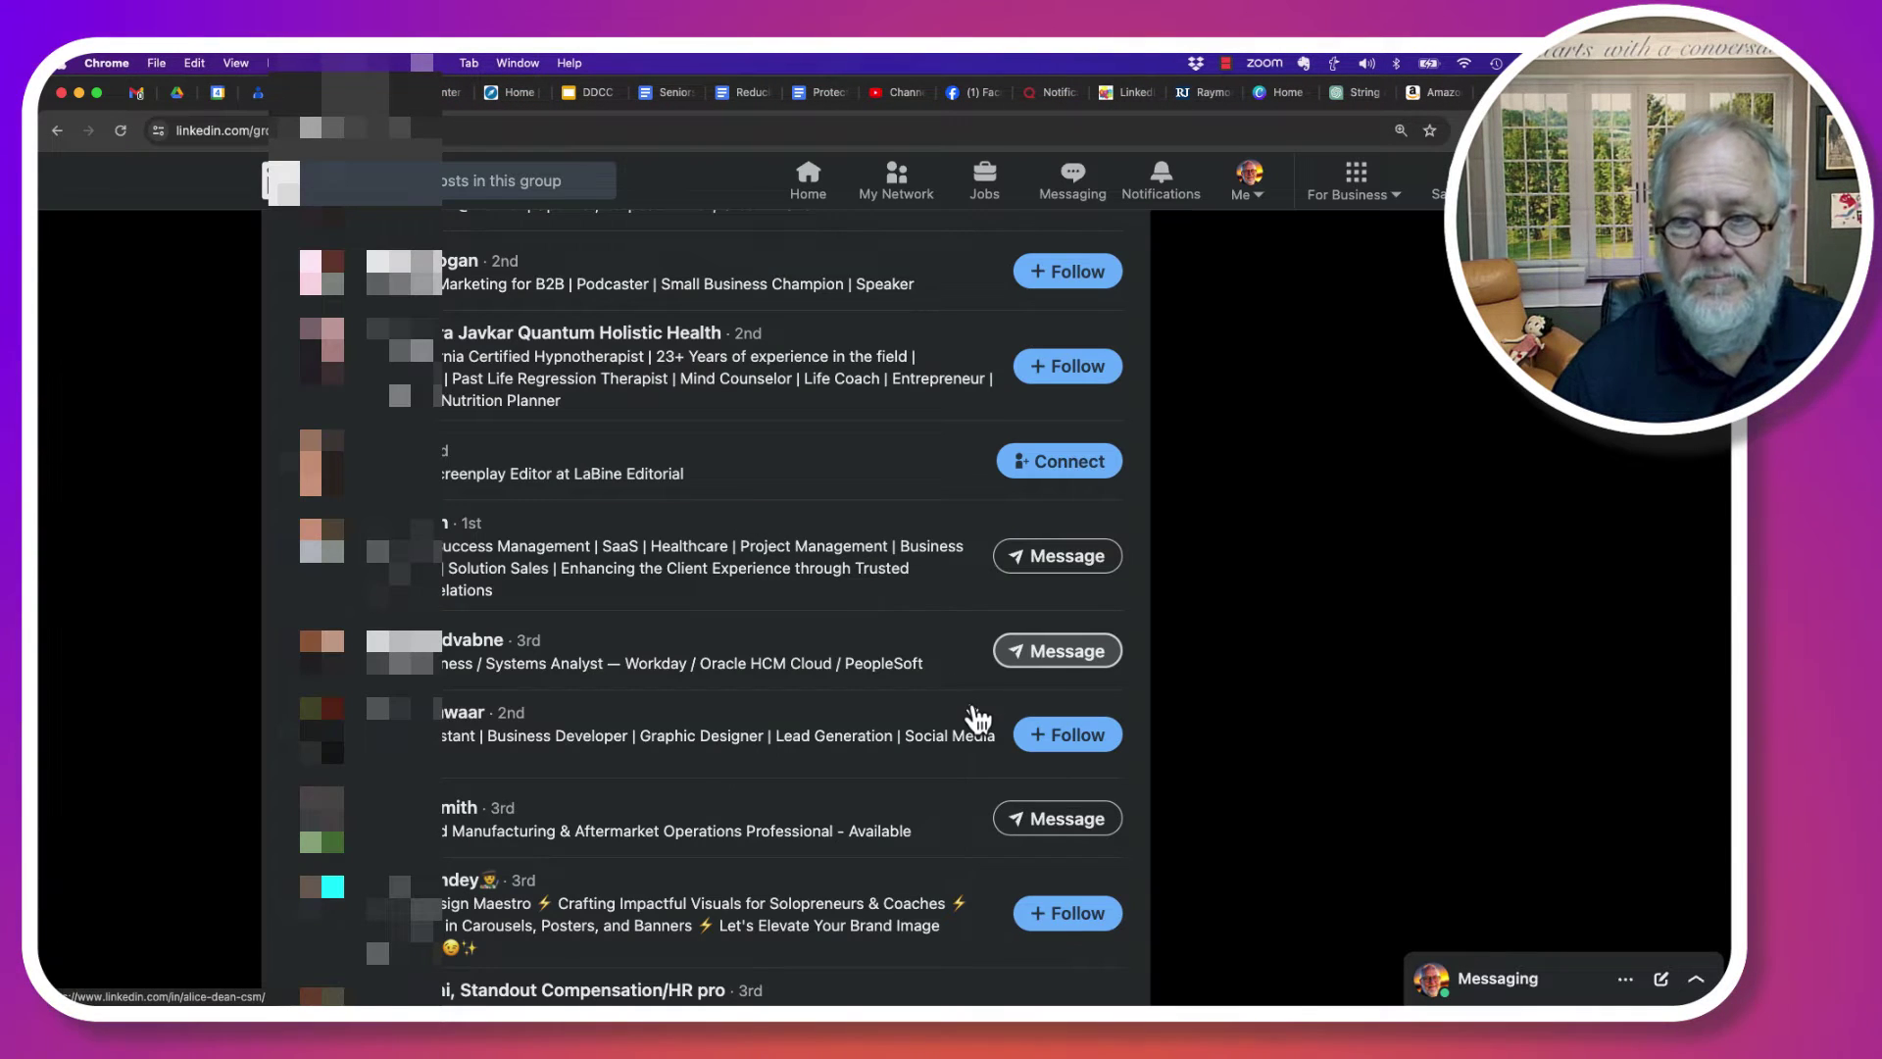
Look through the remaining LI Tips group members, comparing connection degrees with the Message, Follow and Connect options
{"action": "scroll", "coordinate": [976, 718], "scroll_direction": "down", "scroll_amount": 4}
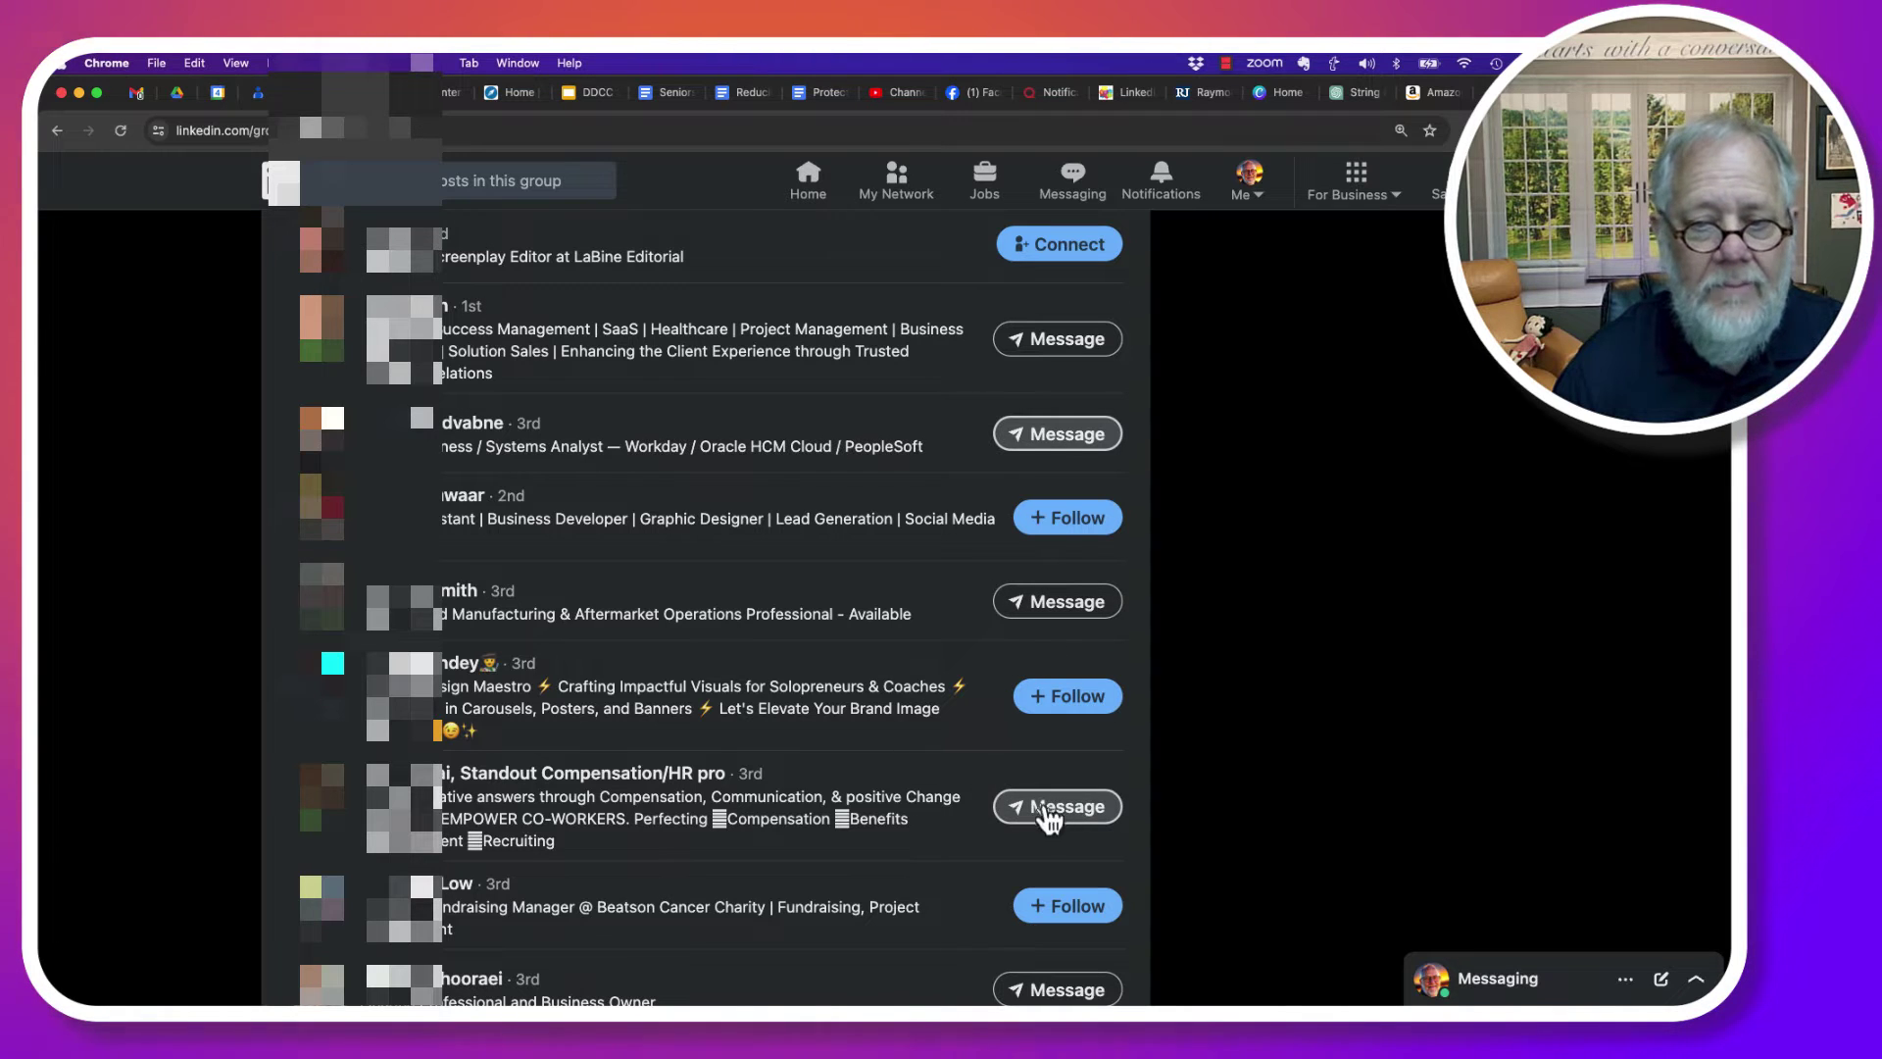
{"action": "scroll", "coordinate": [944, 711], "scroll_direction": "down", "scroll_amount": 10}
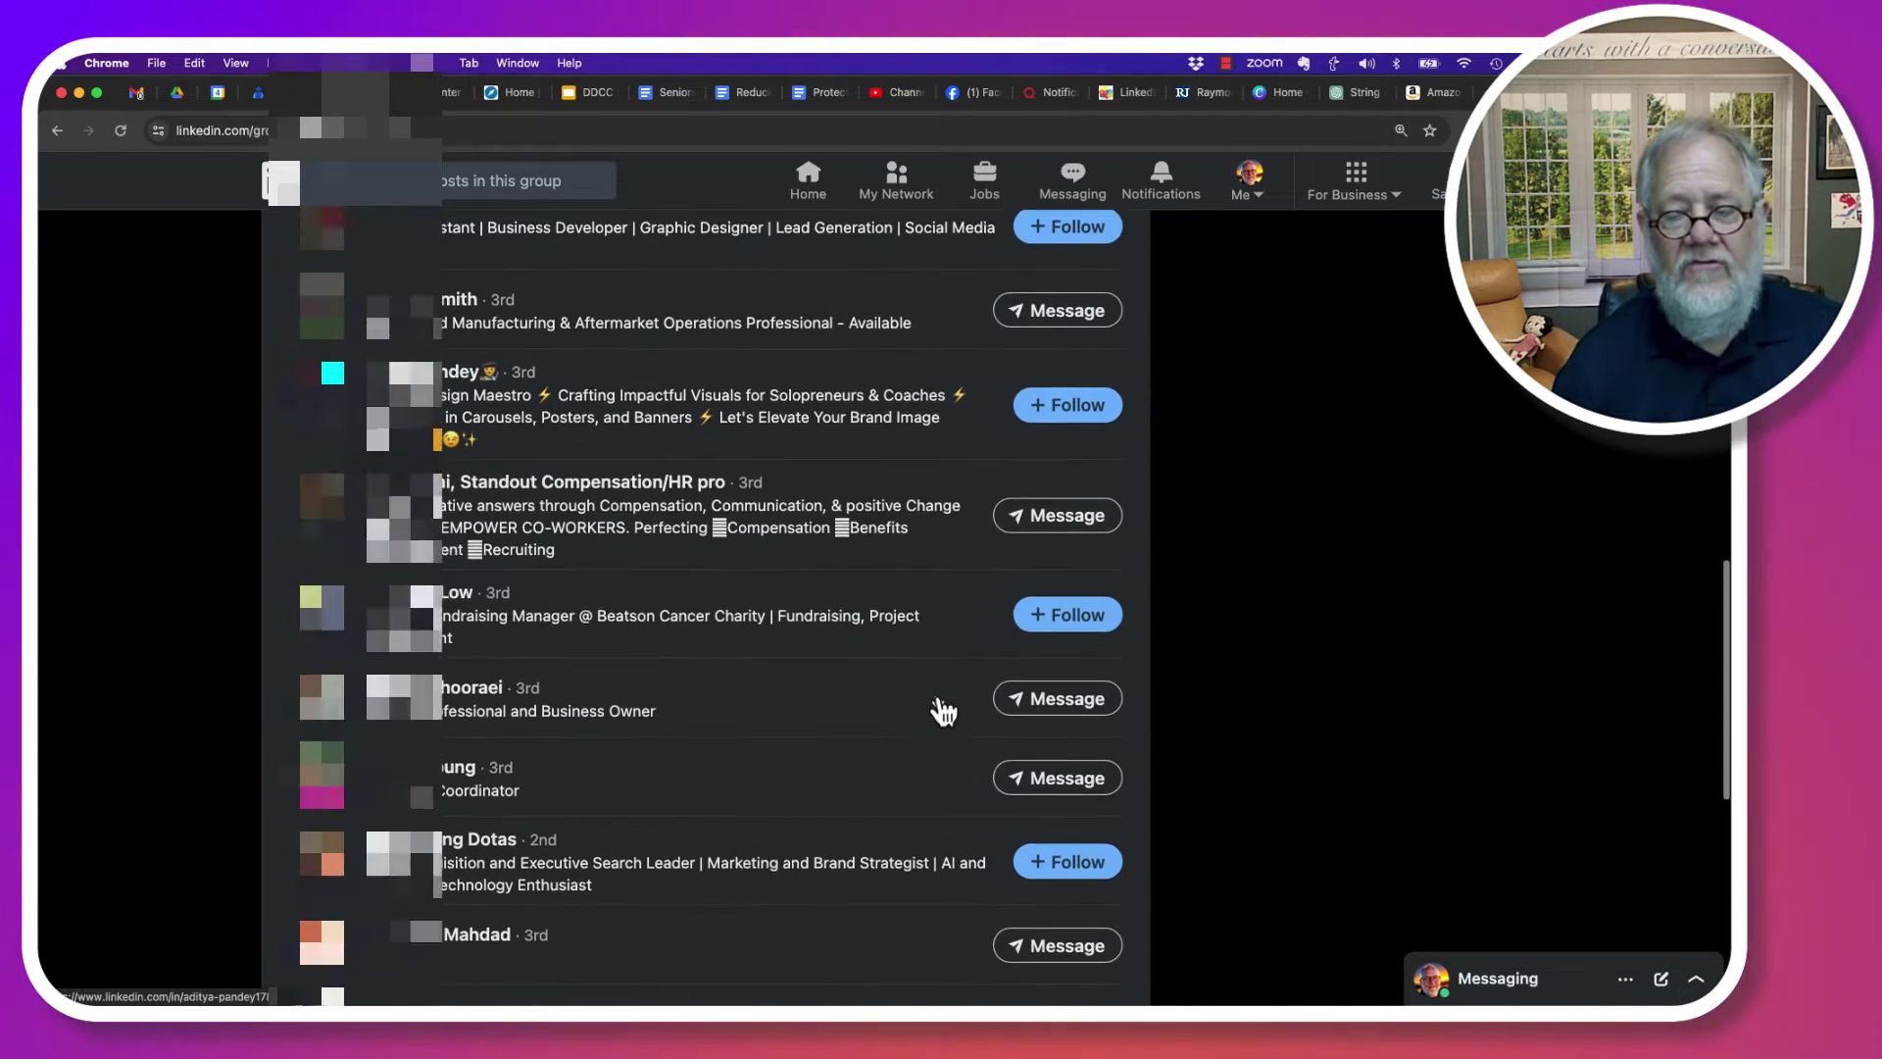
{"action": "scroll", "coordinate": [944, 711], "scroll_direction": "down", "scroll_amount": 3}
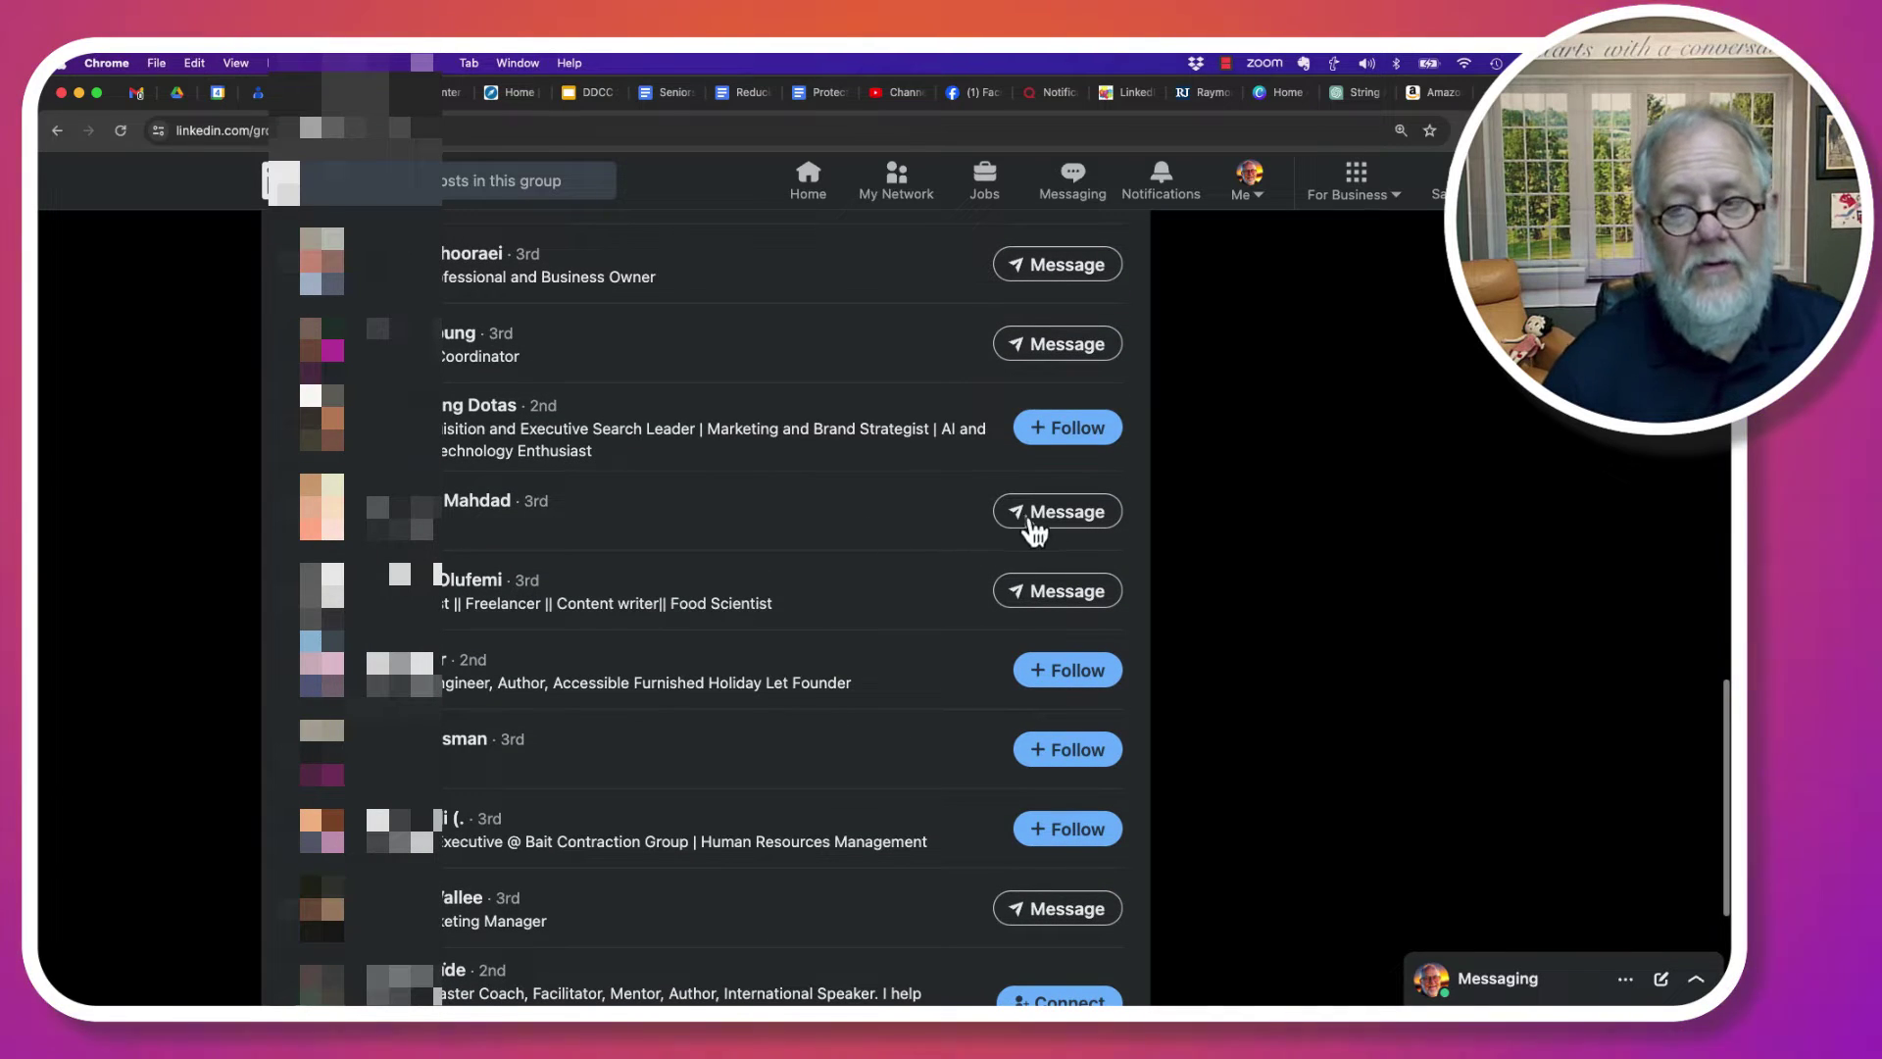
{"action": "scroll", "coordinate": [974, 786], "scroll_direction": "down", "scroll_amount": 12}
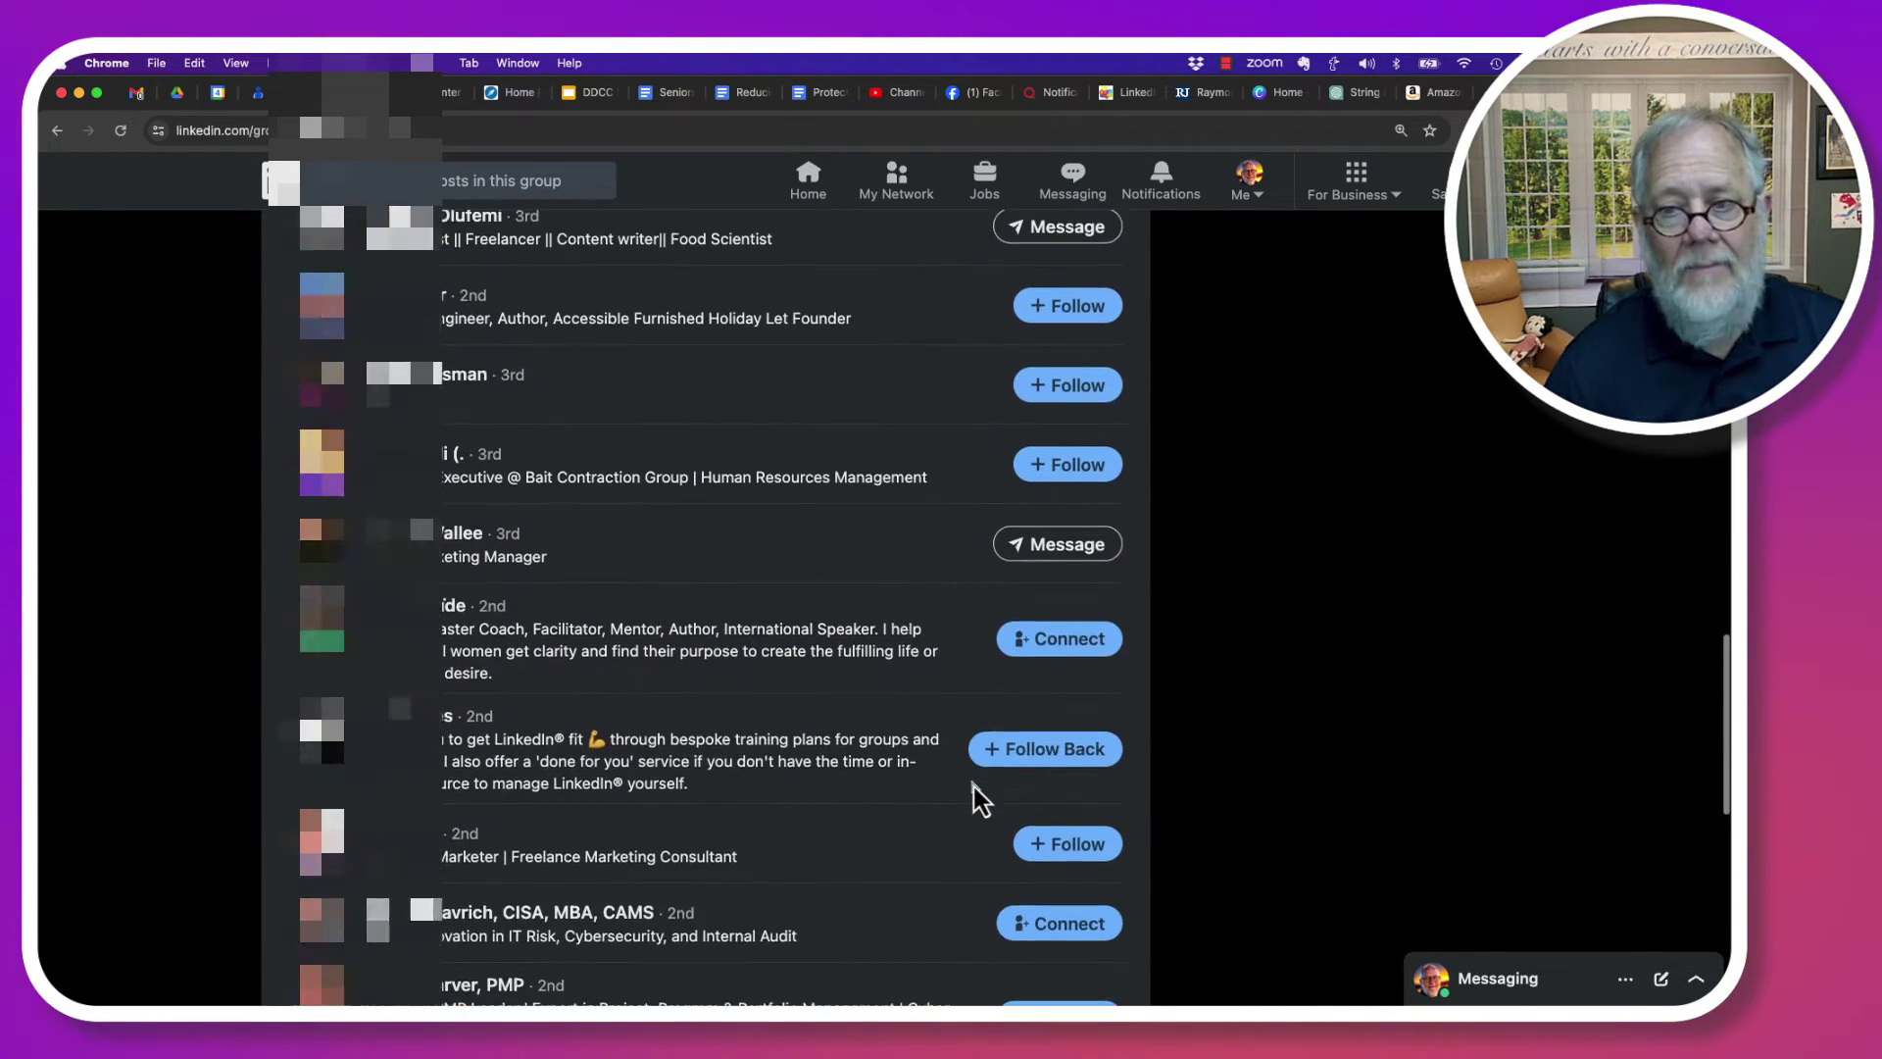
{"action": "scroll", "coordinate": [973, 786], "scroll_direction": "down", "scroll_amount": 8}
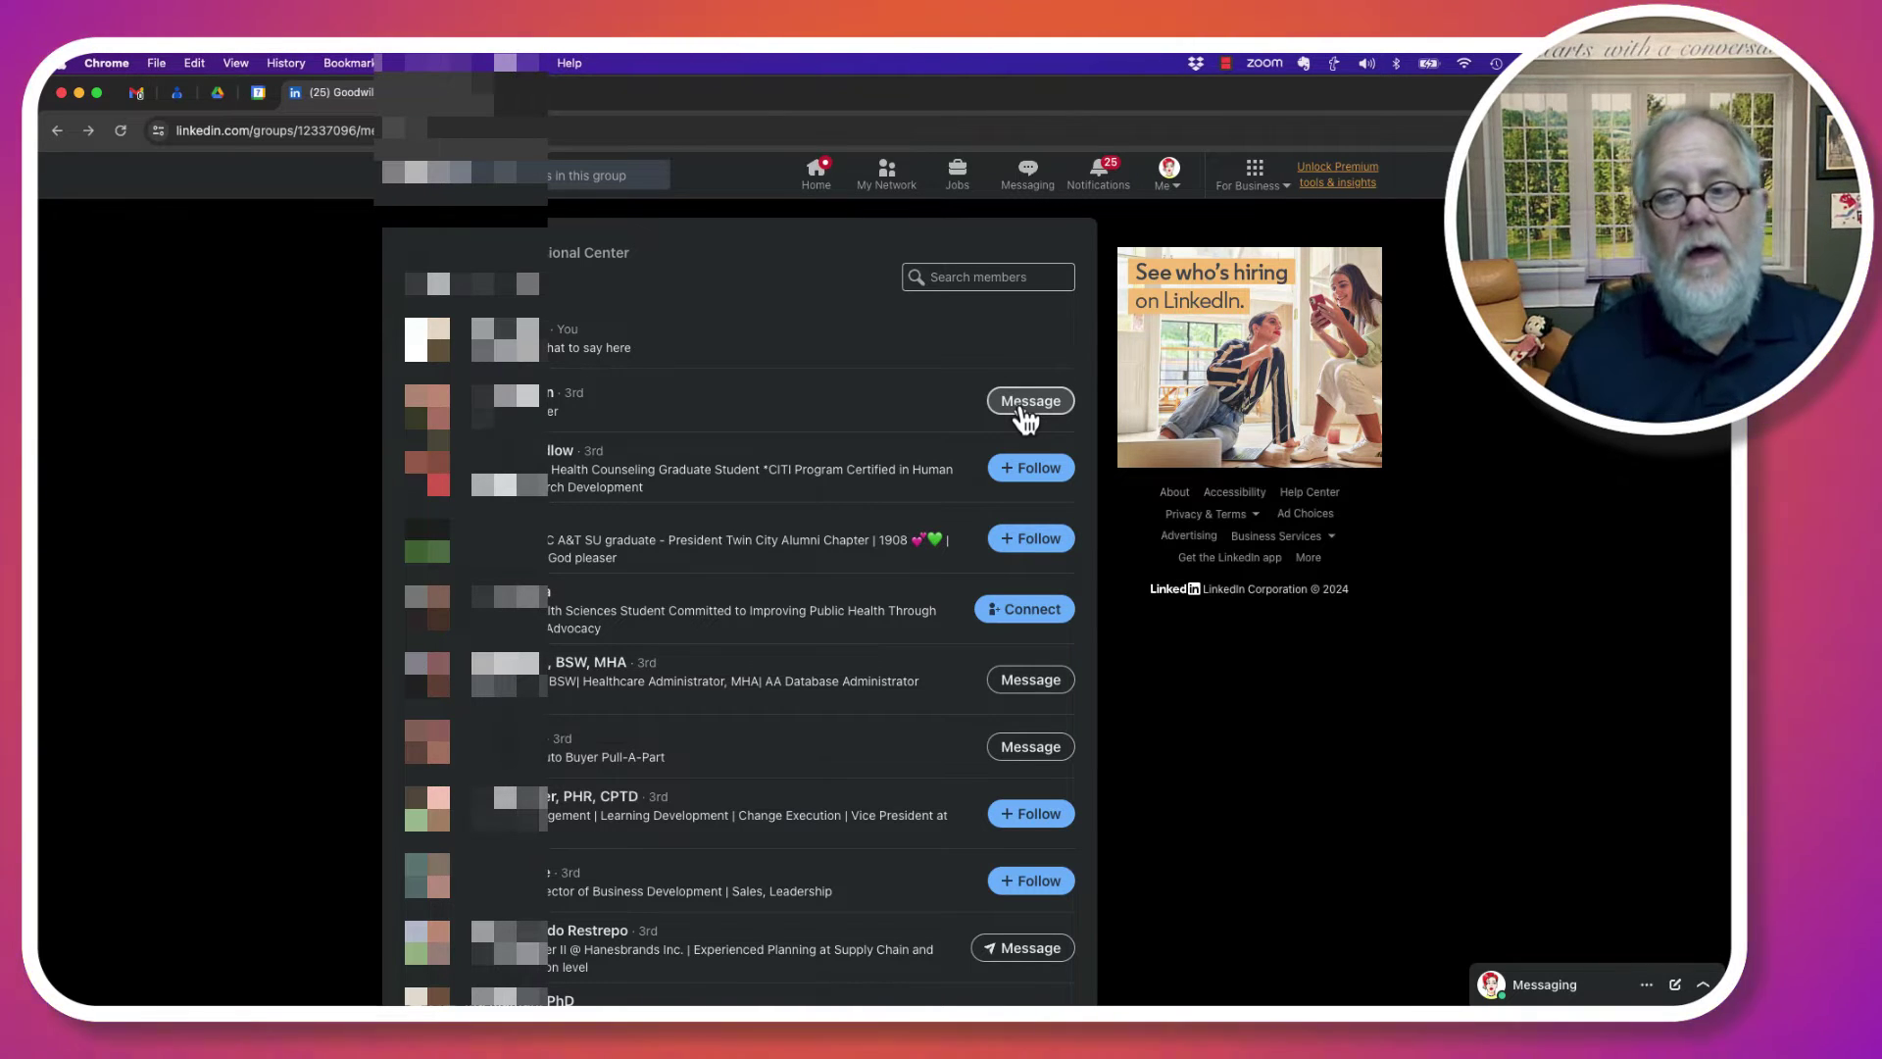
Try messaging the first 3rd-degree member of the Goodwill Professional Center group, dismiss the Premium offer, and browse further members
{"action": "left_click", "coordinate": [1023, 409]}
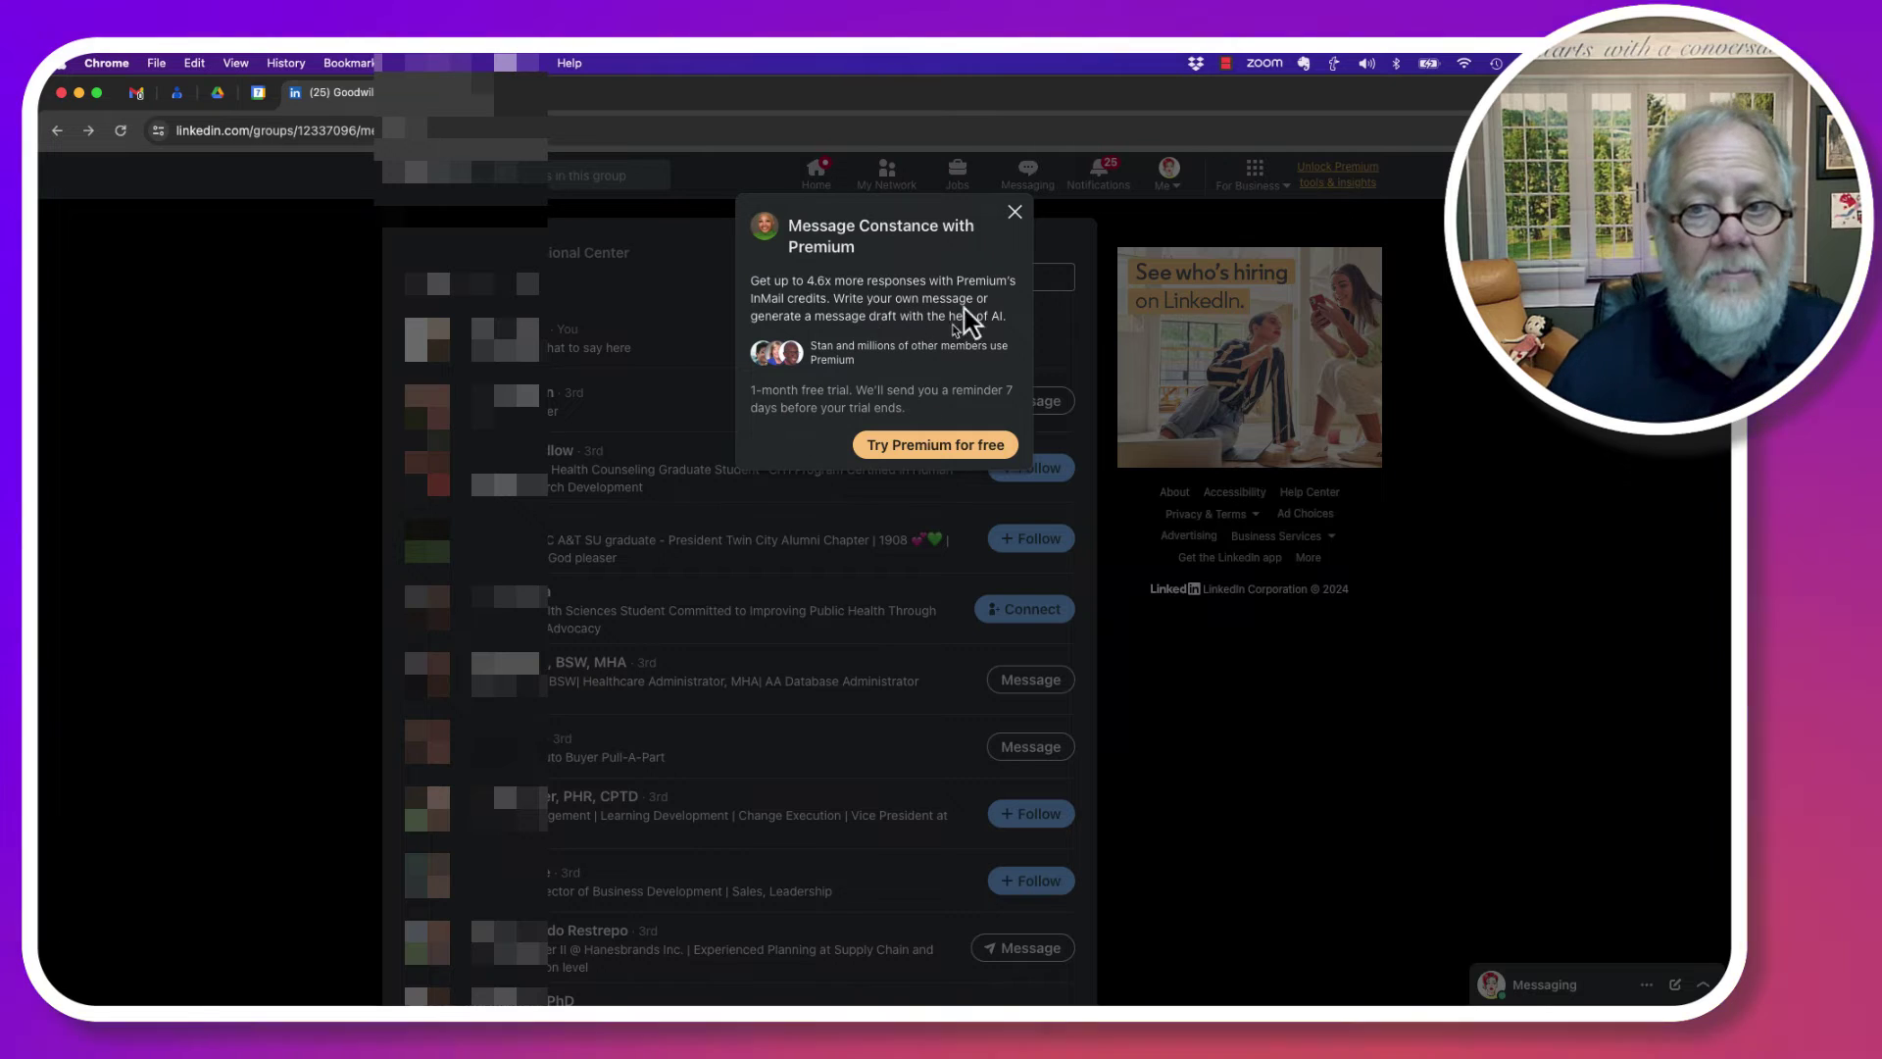
{"action": "left_click", "coordinate": [1015, 213]}
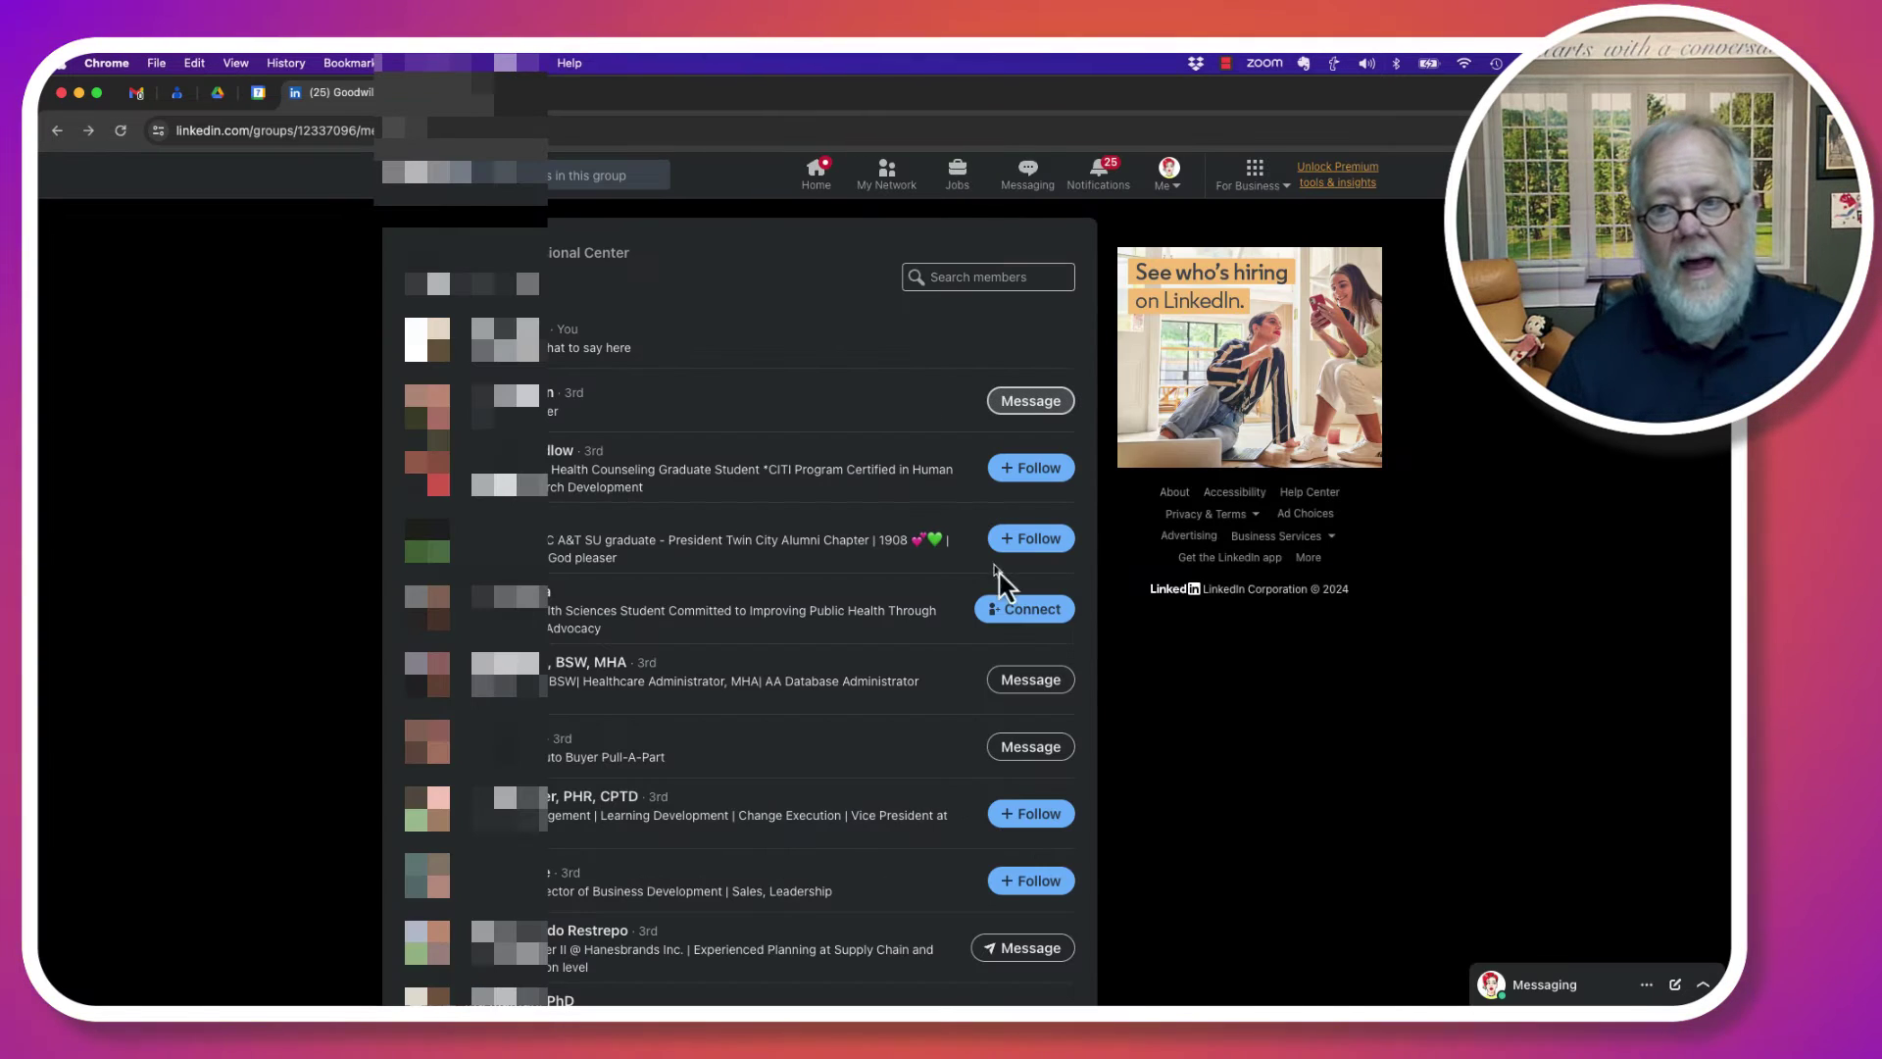
{"action": "scroll", "coordinate": [969, 785], "scroll_direction": "down", "scroll_amount": 4}
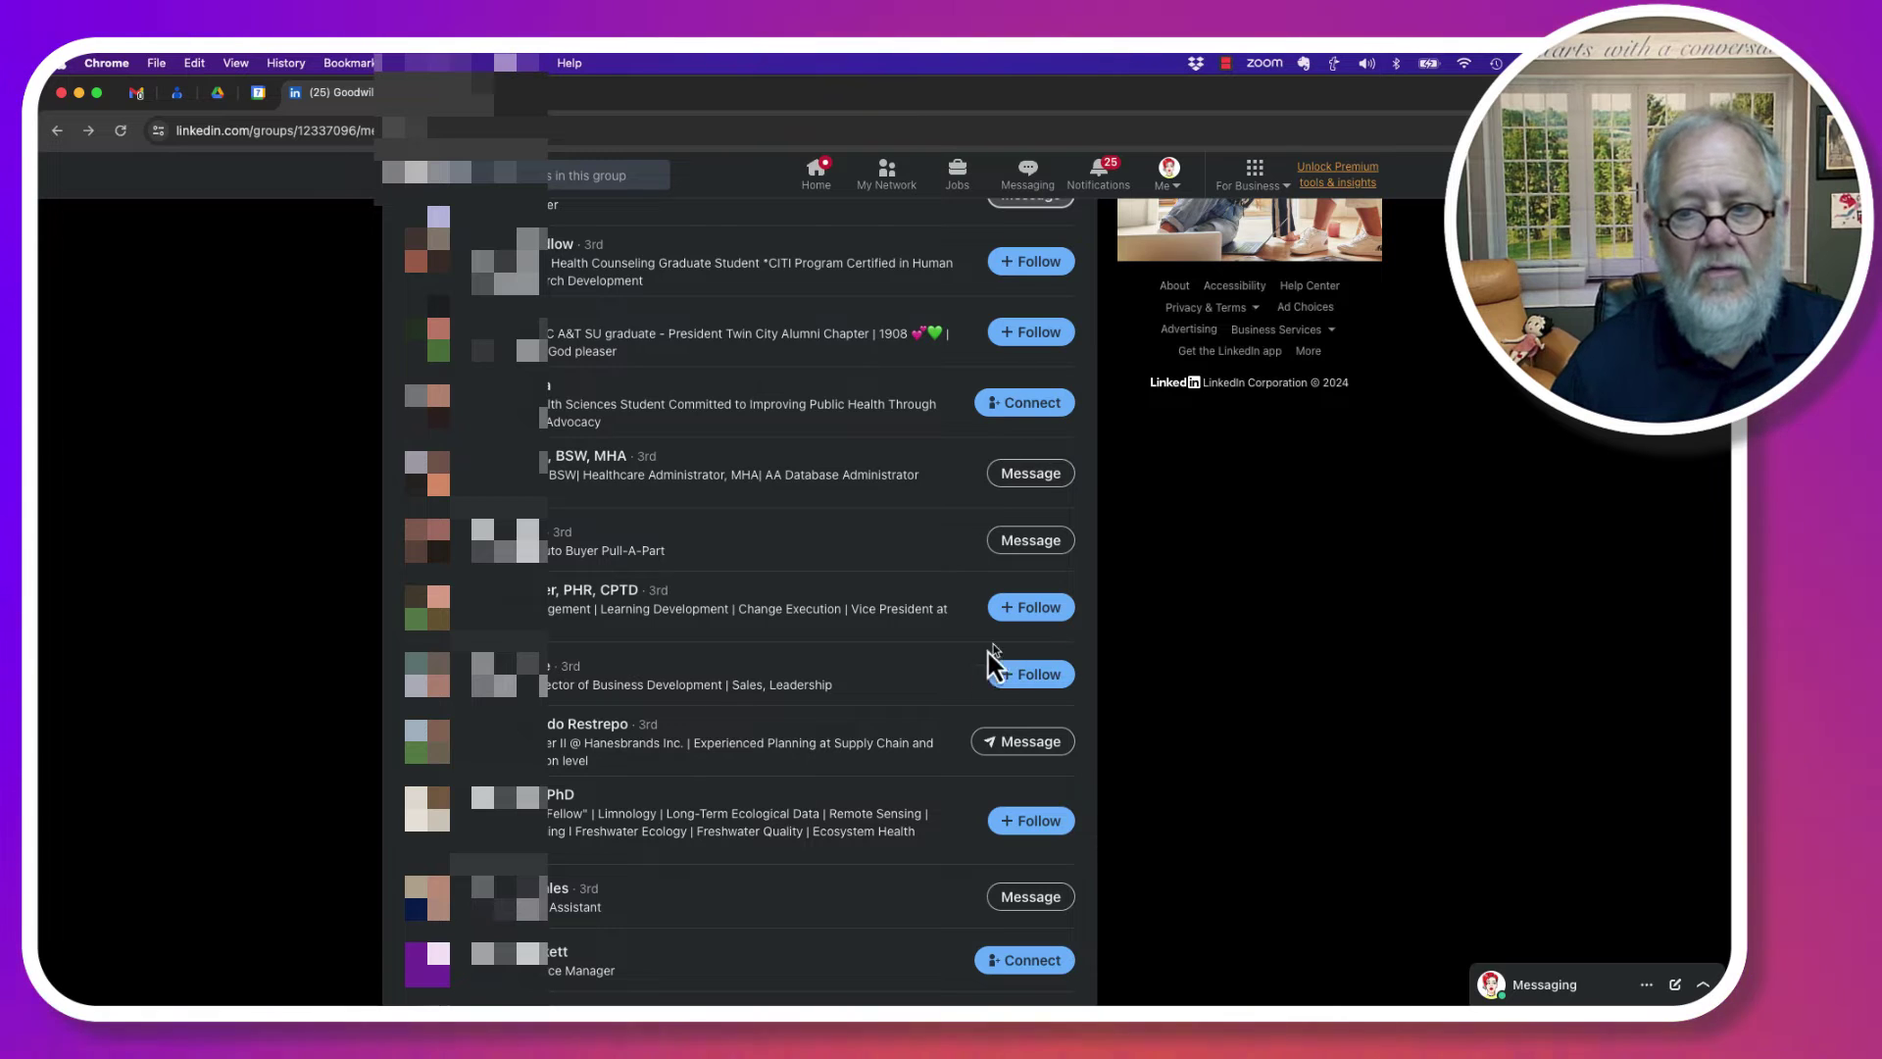
{"action": "scroll", "coordinate": [965, 701], "scroll_direction": "down", "scroll_amount": 7}
{"action": "scroll", "coordinate": [964, 700], "scroll_direction": "down", "scroll_amount": 5}
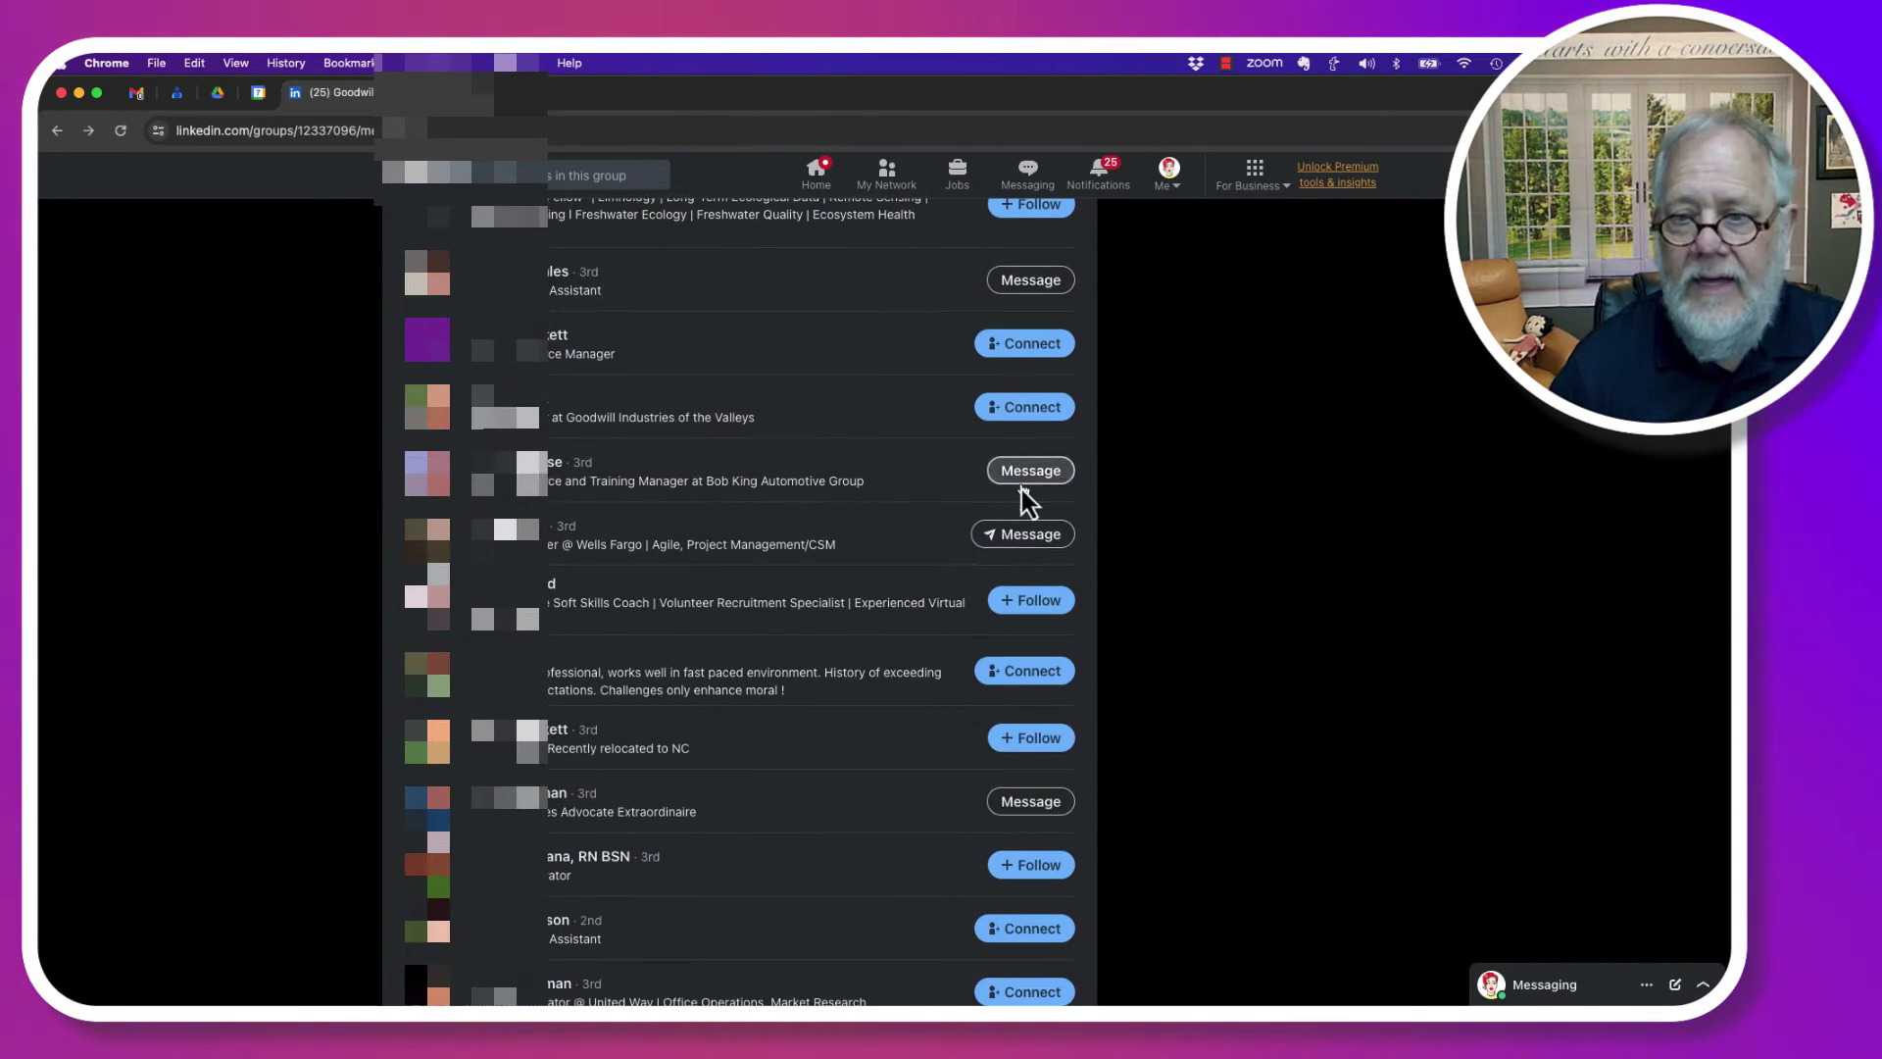
Compare the message options for the Wells Fargo project manager and the Bob King Automotive Group training manager, closing each window
{"action": "left_click", "coordinate": [1011, 546]}
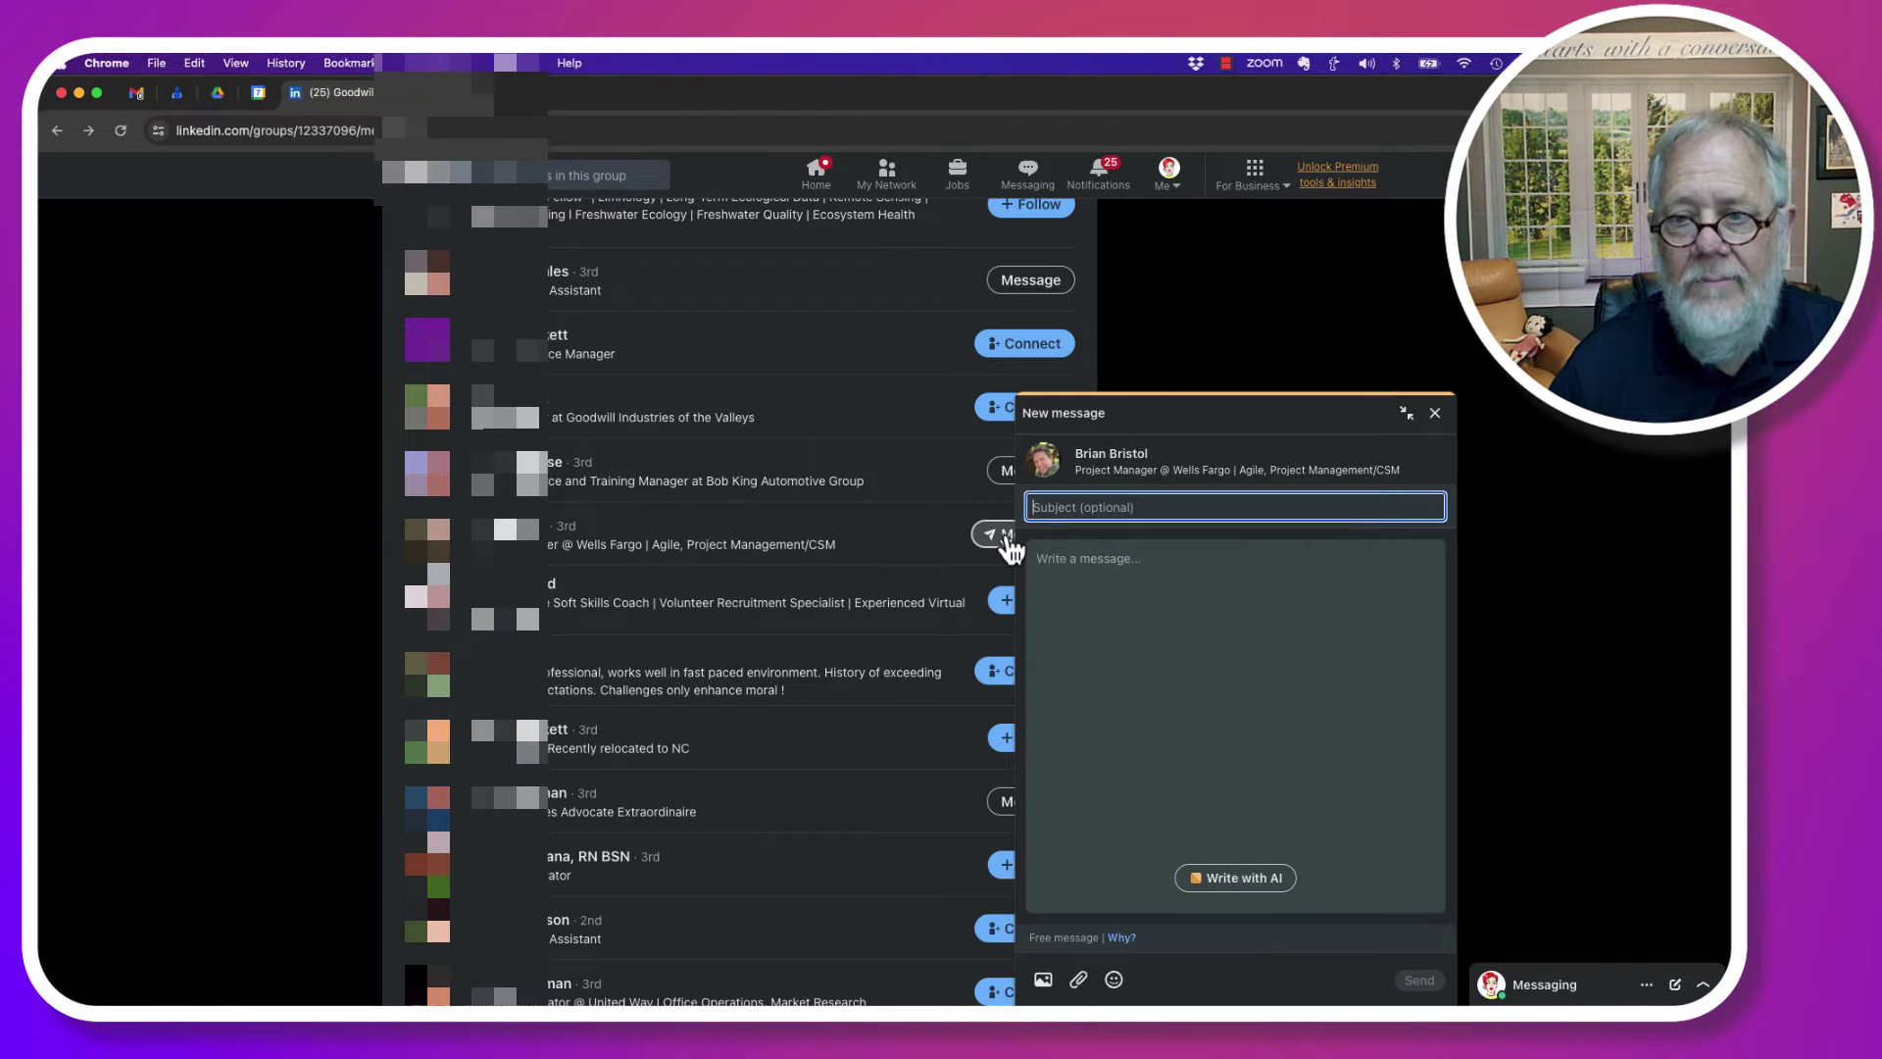
{"action": "left_click", "coordinate": [1435, 413]}
{"action": "left_click", "coordinate": [1039, 479]}
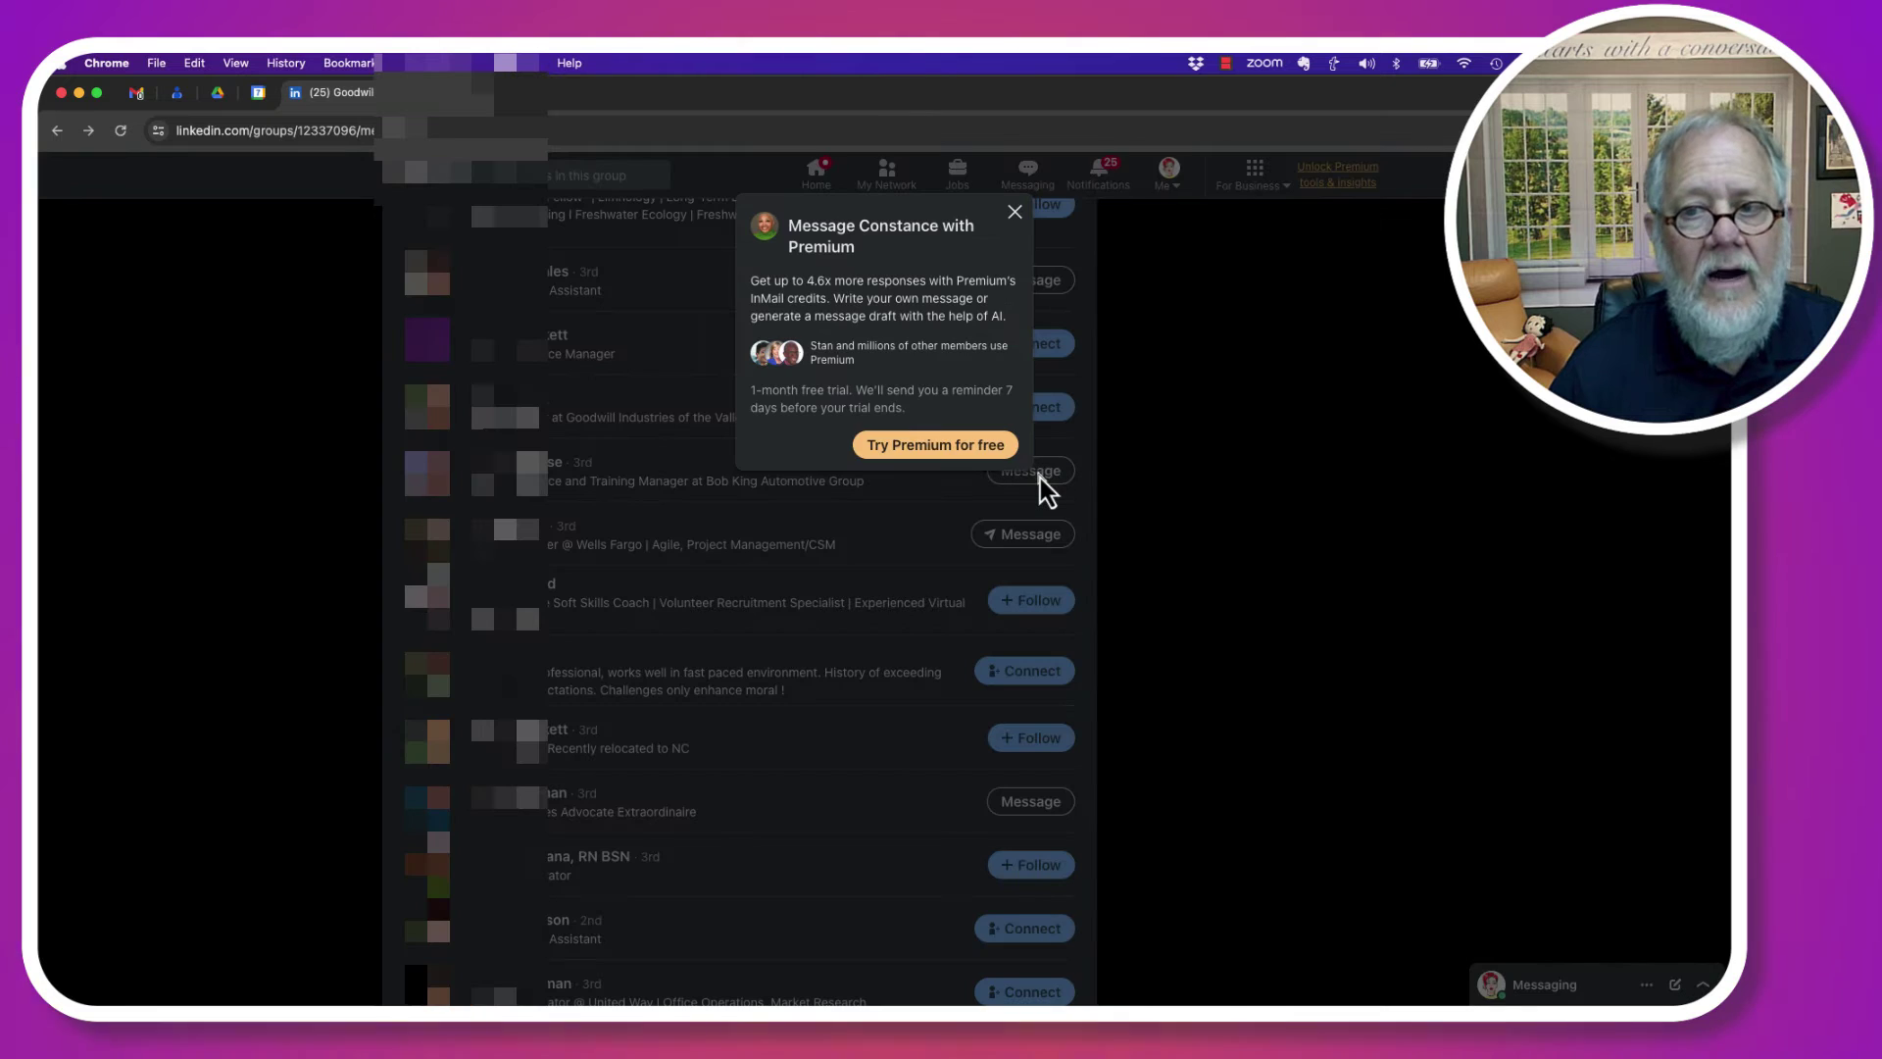
{"action": "left_click", "coordinate": [1015, 212]}
Browse further down the Goodwill Professional Center member list, checking which members offer Message, Follow or Connect
{"action": "scroll", "coordinate": [863, 686], "scroll_direction": "down", "scroll_amount": 7}
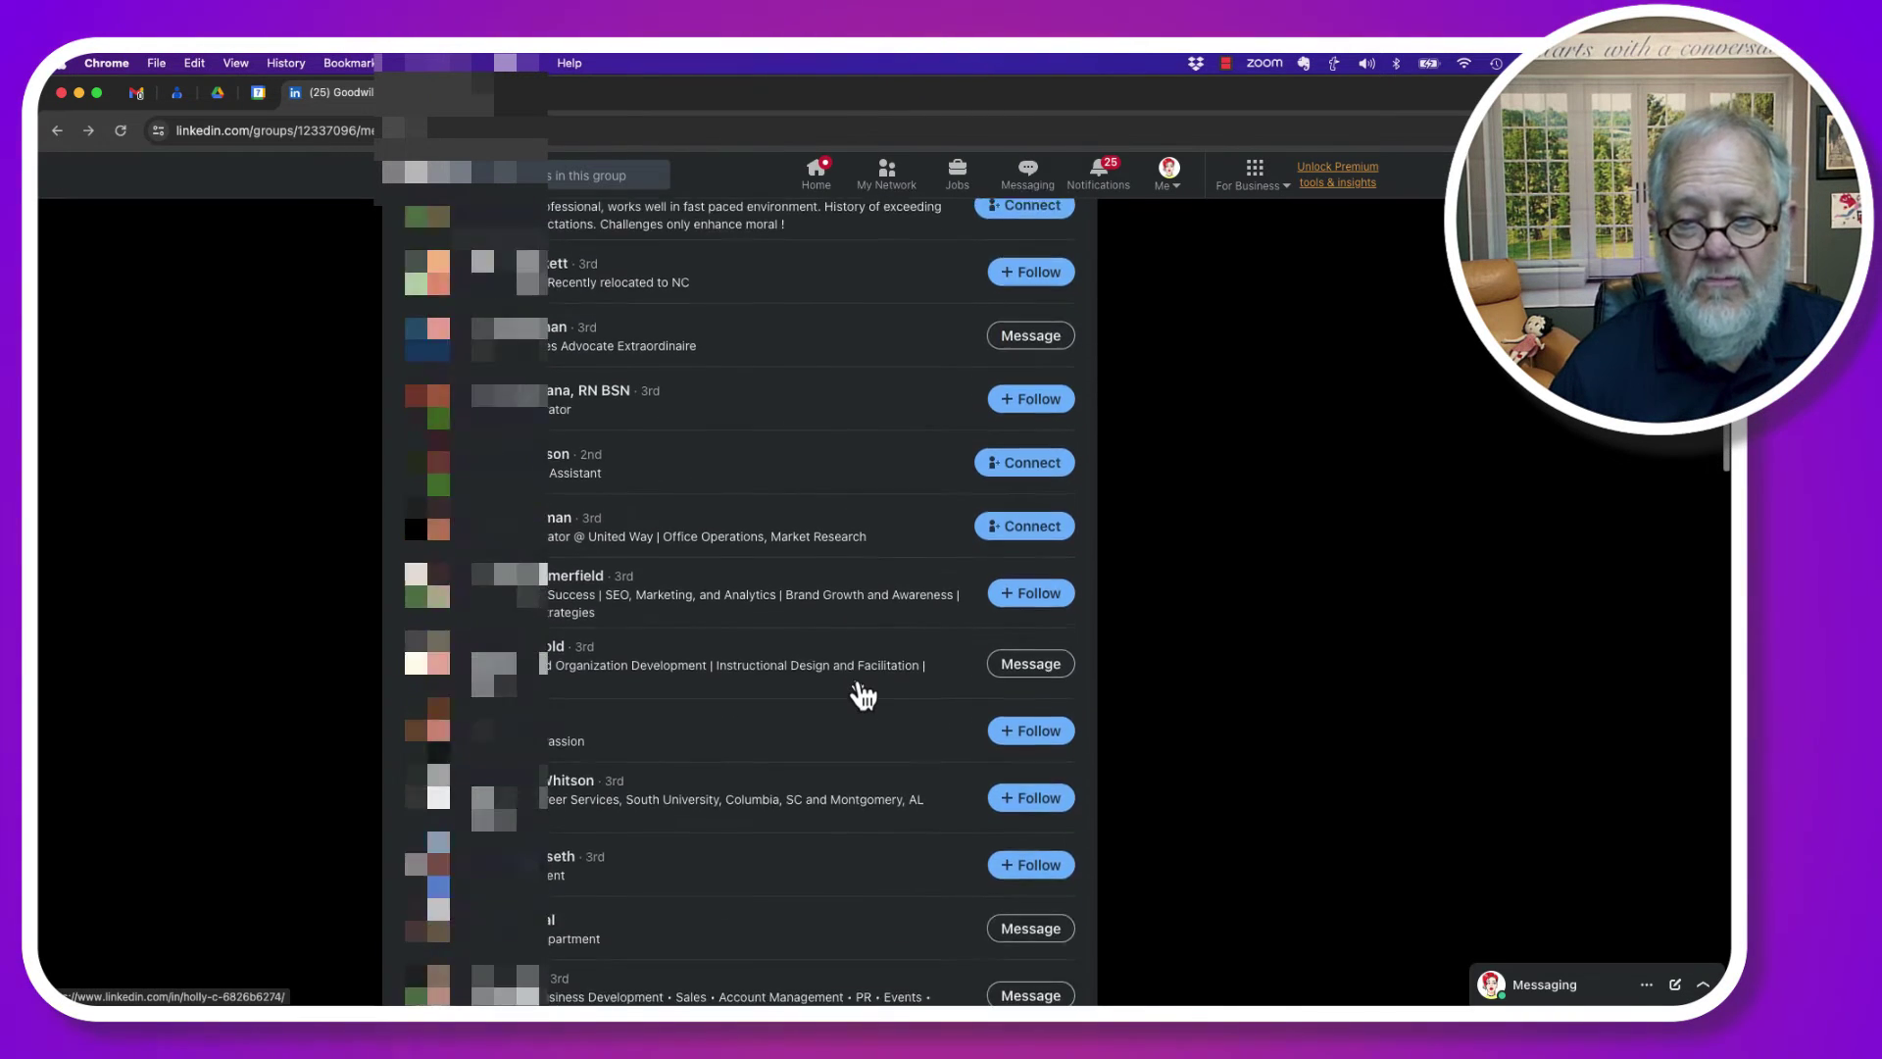
{"action": "scroll", "coordinate": [863, 695], "scroll_direction": "down", "scroll_amount": 5}
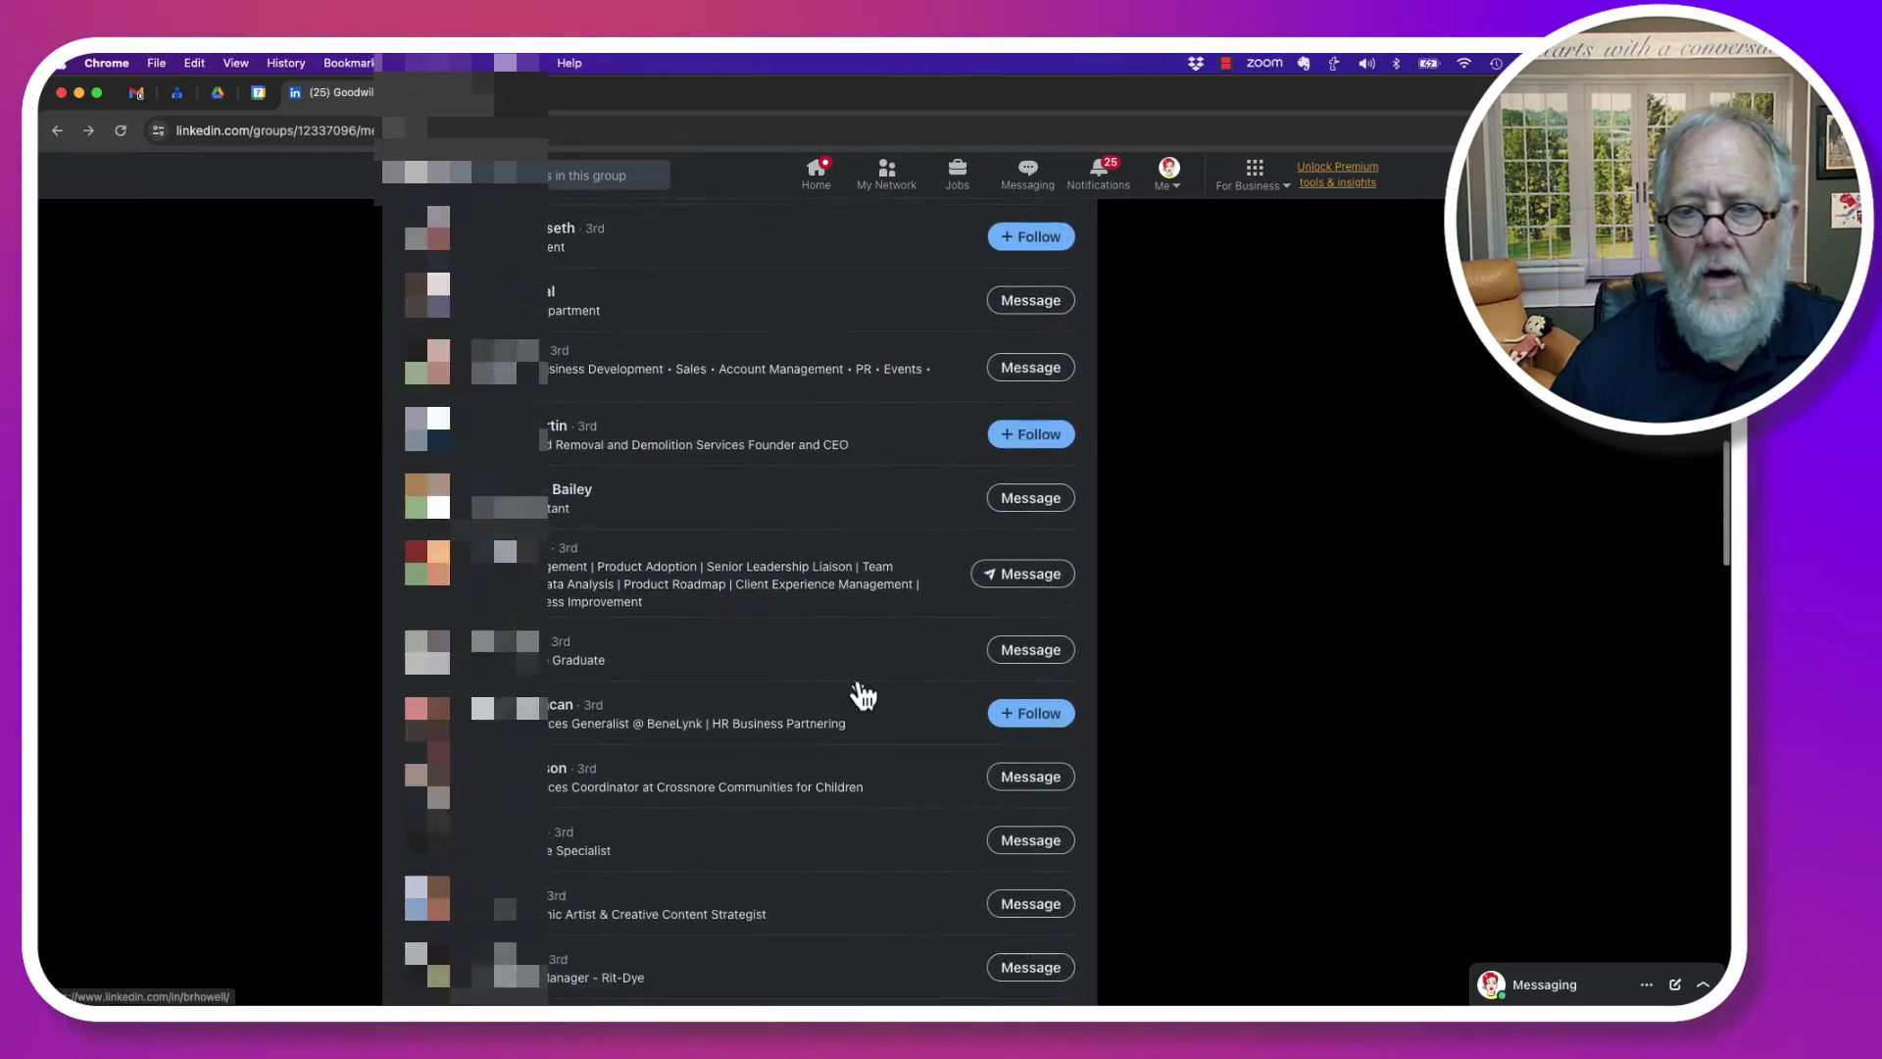
{"action": "scroll", "coordinate": [863, 695], "scroll_direction": "down", "scroll_amount": 15}
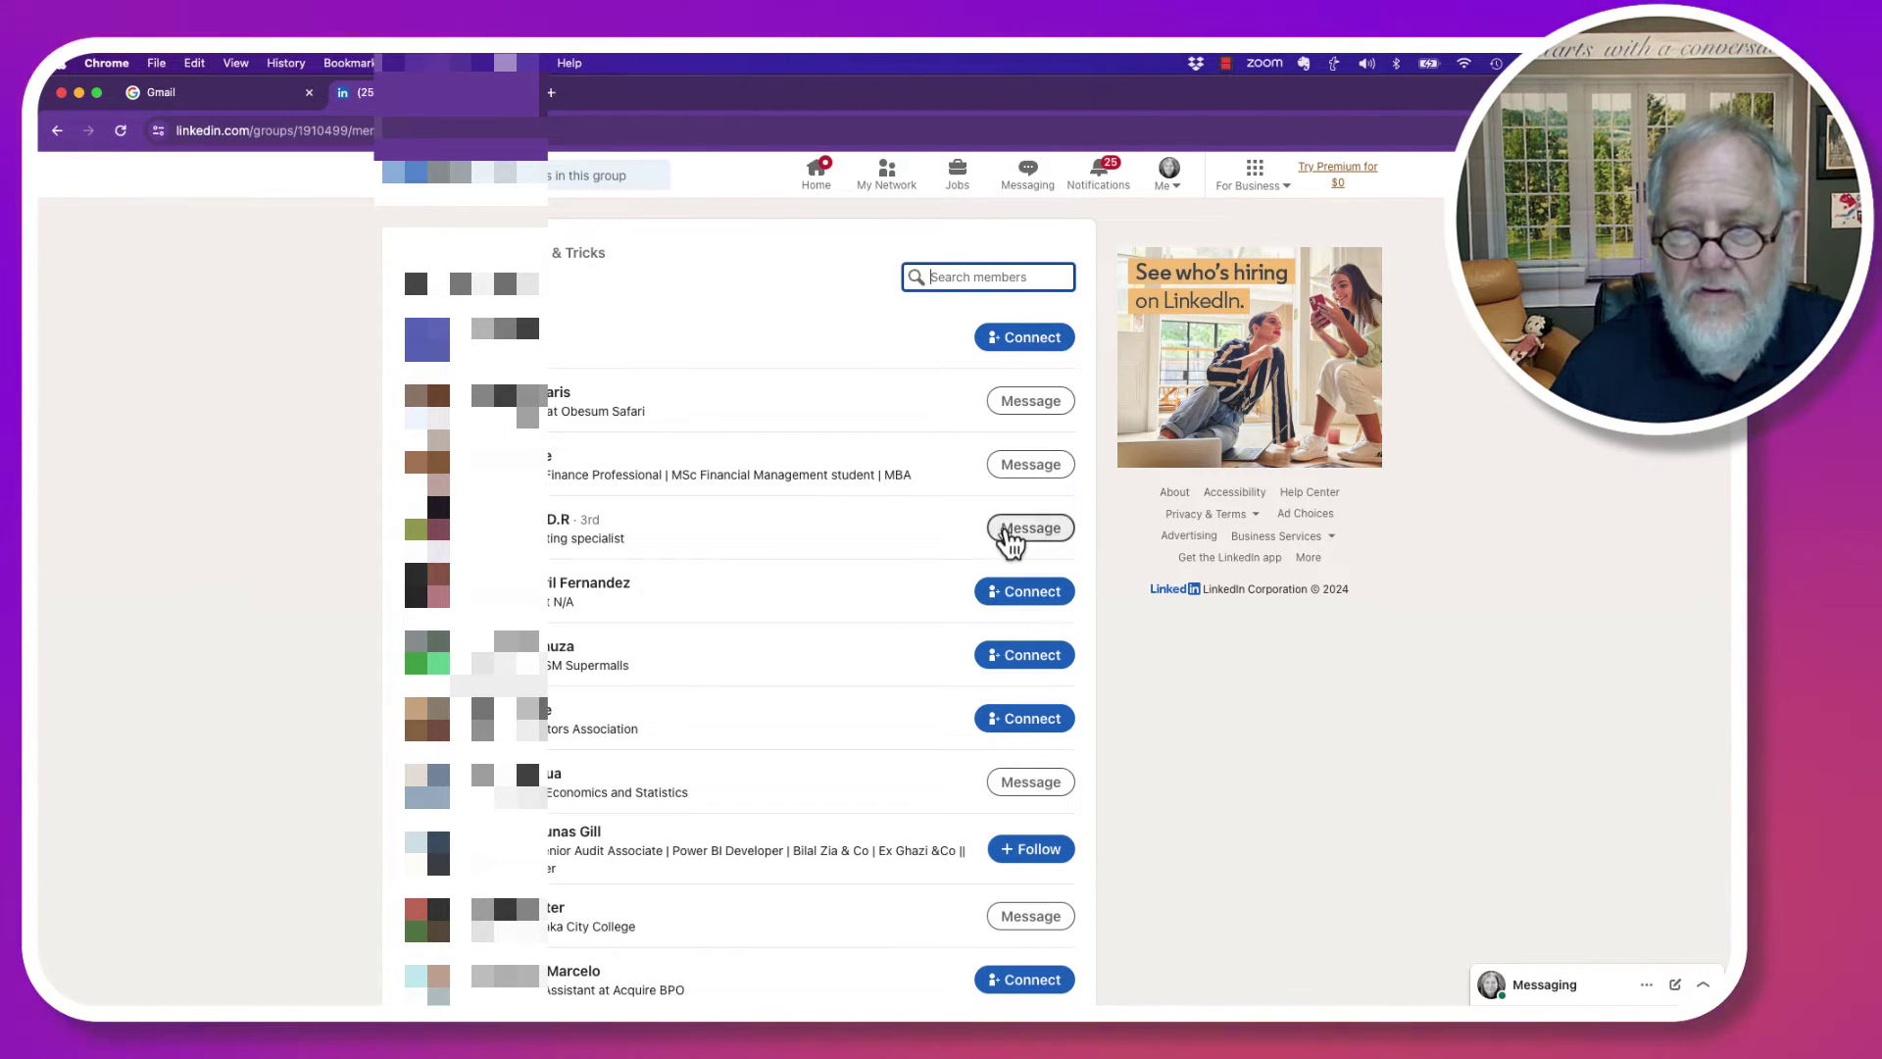
Try messaging the 3rd-degree specialist near the start of the "& Tricks" group's member list and dismiss the Premium offer
{"action": "left_click", "coordinate": [1017, 537]}
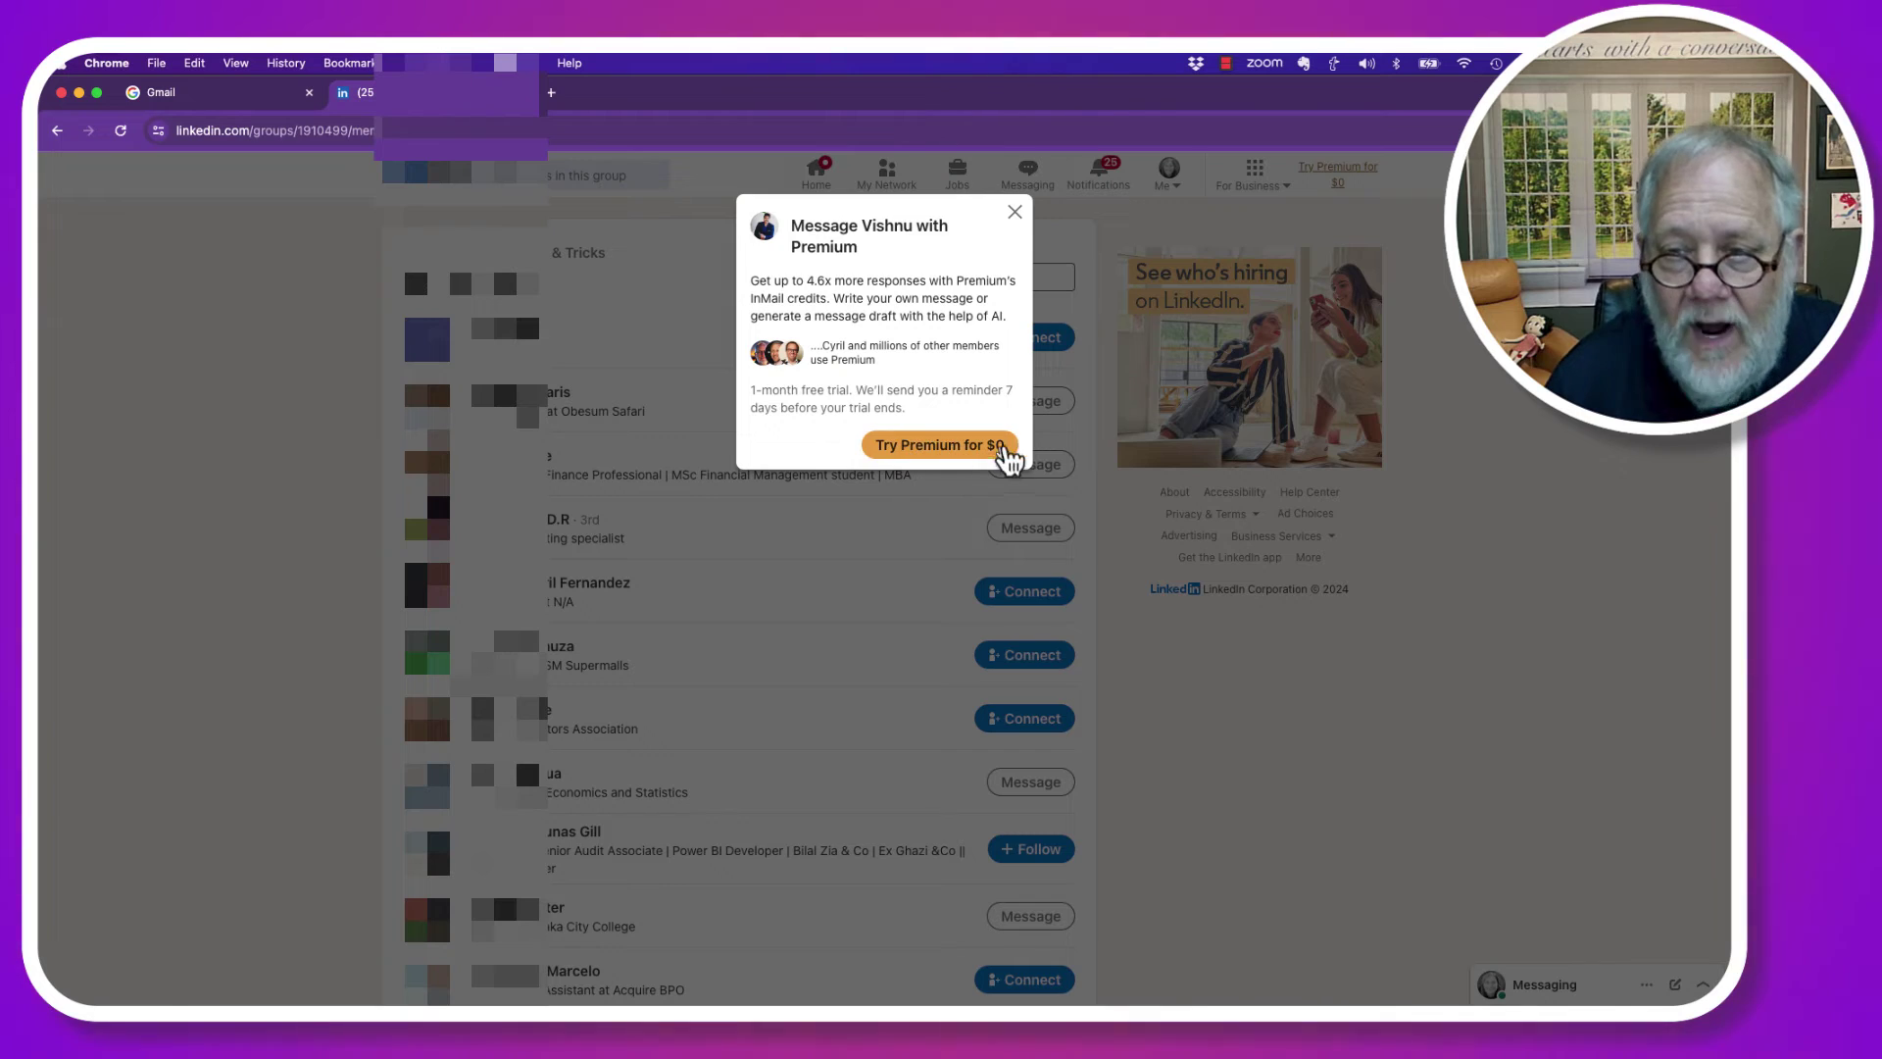
{"action": "left_click", "coordinate": [1015, 212]}
Examine the "& Tricks" group's member list, comparing plain Message buttons with paper-plane ones and returning to the Value Truck Sales accountant
{"action": "scroll", "coordinate": [949, 760], "scroll_direction": "down", "scroll_amount": 5}
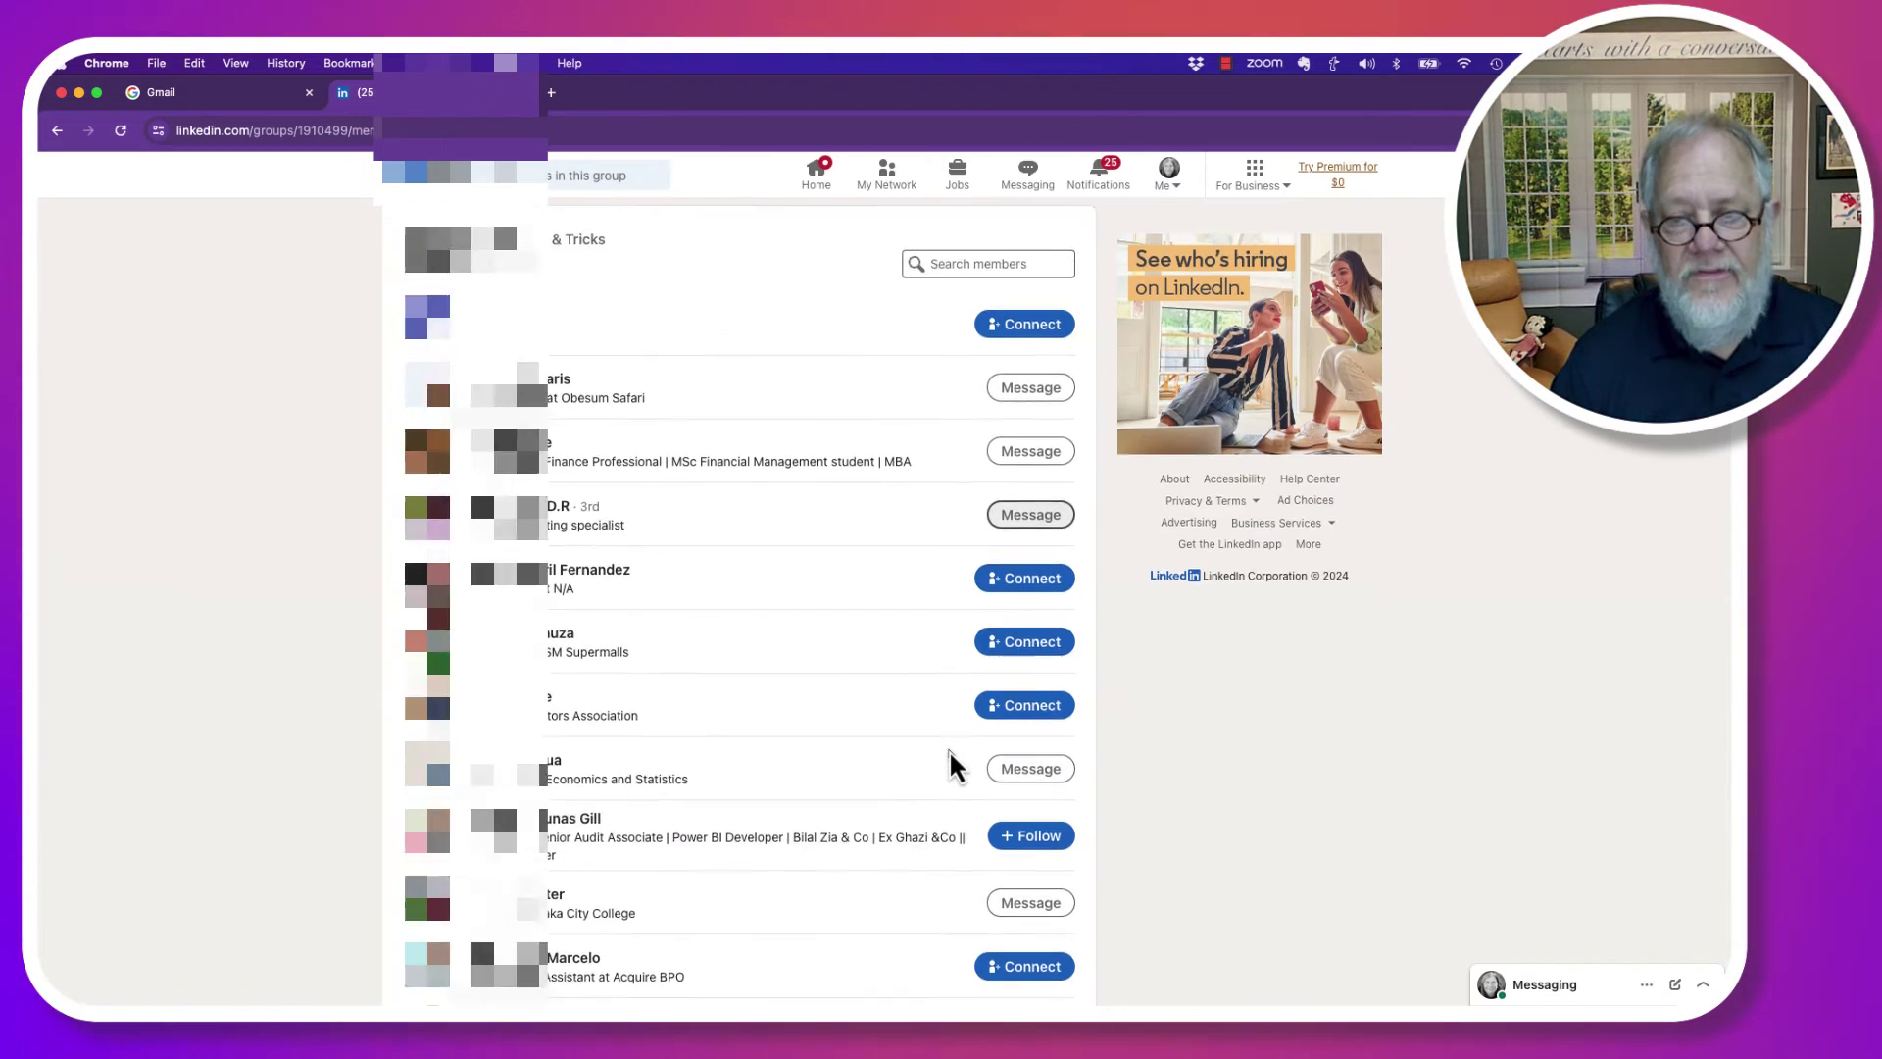
{"action": "scroll", "coordinate": [949, 749], "scroll_direction": "down", "scroll_amount": 10}
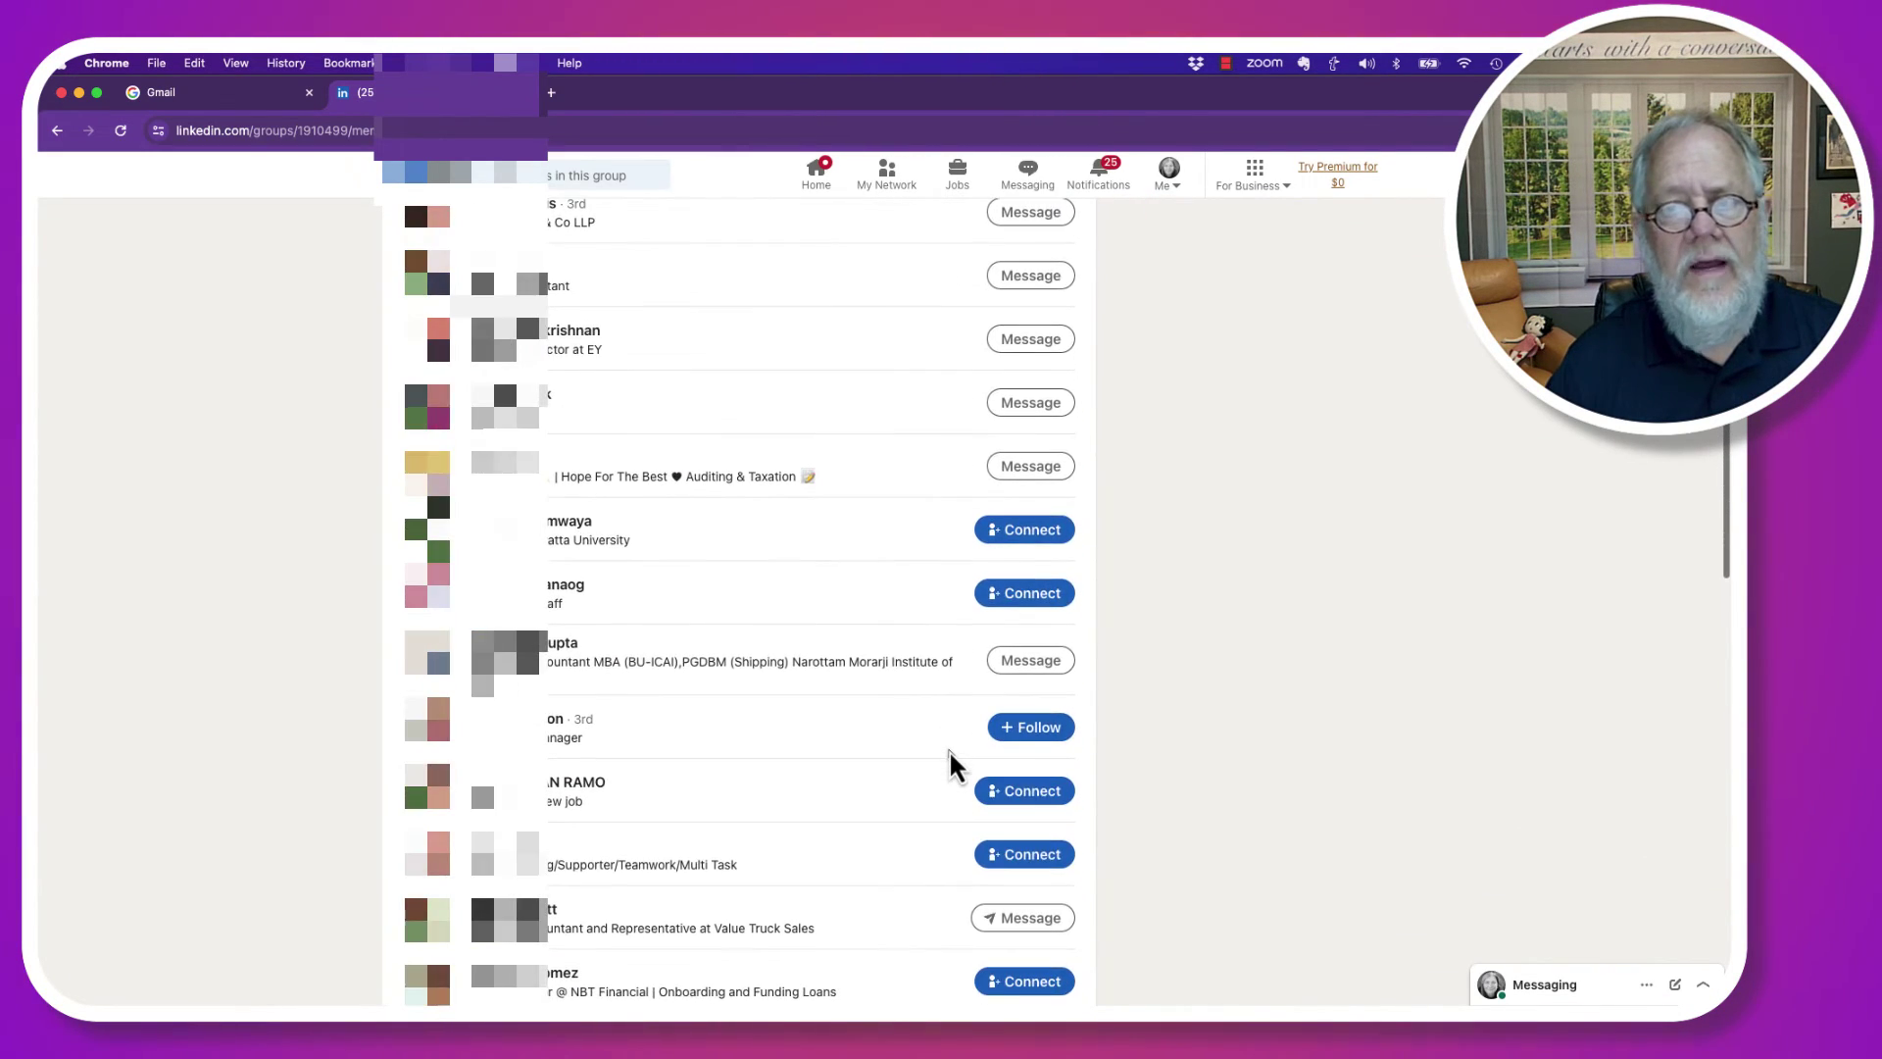
{"action": "scroll", "coordinate": [949, 761], "scroll_direction": "down", "scroll_amount": 3}
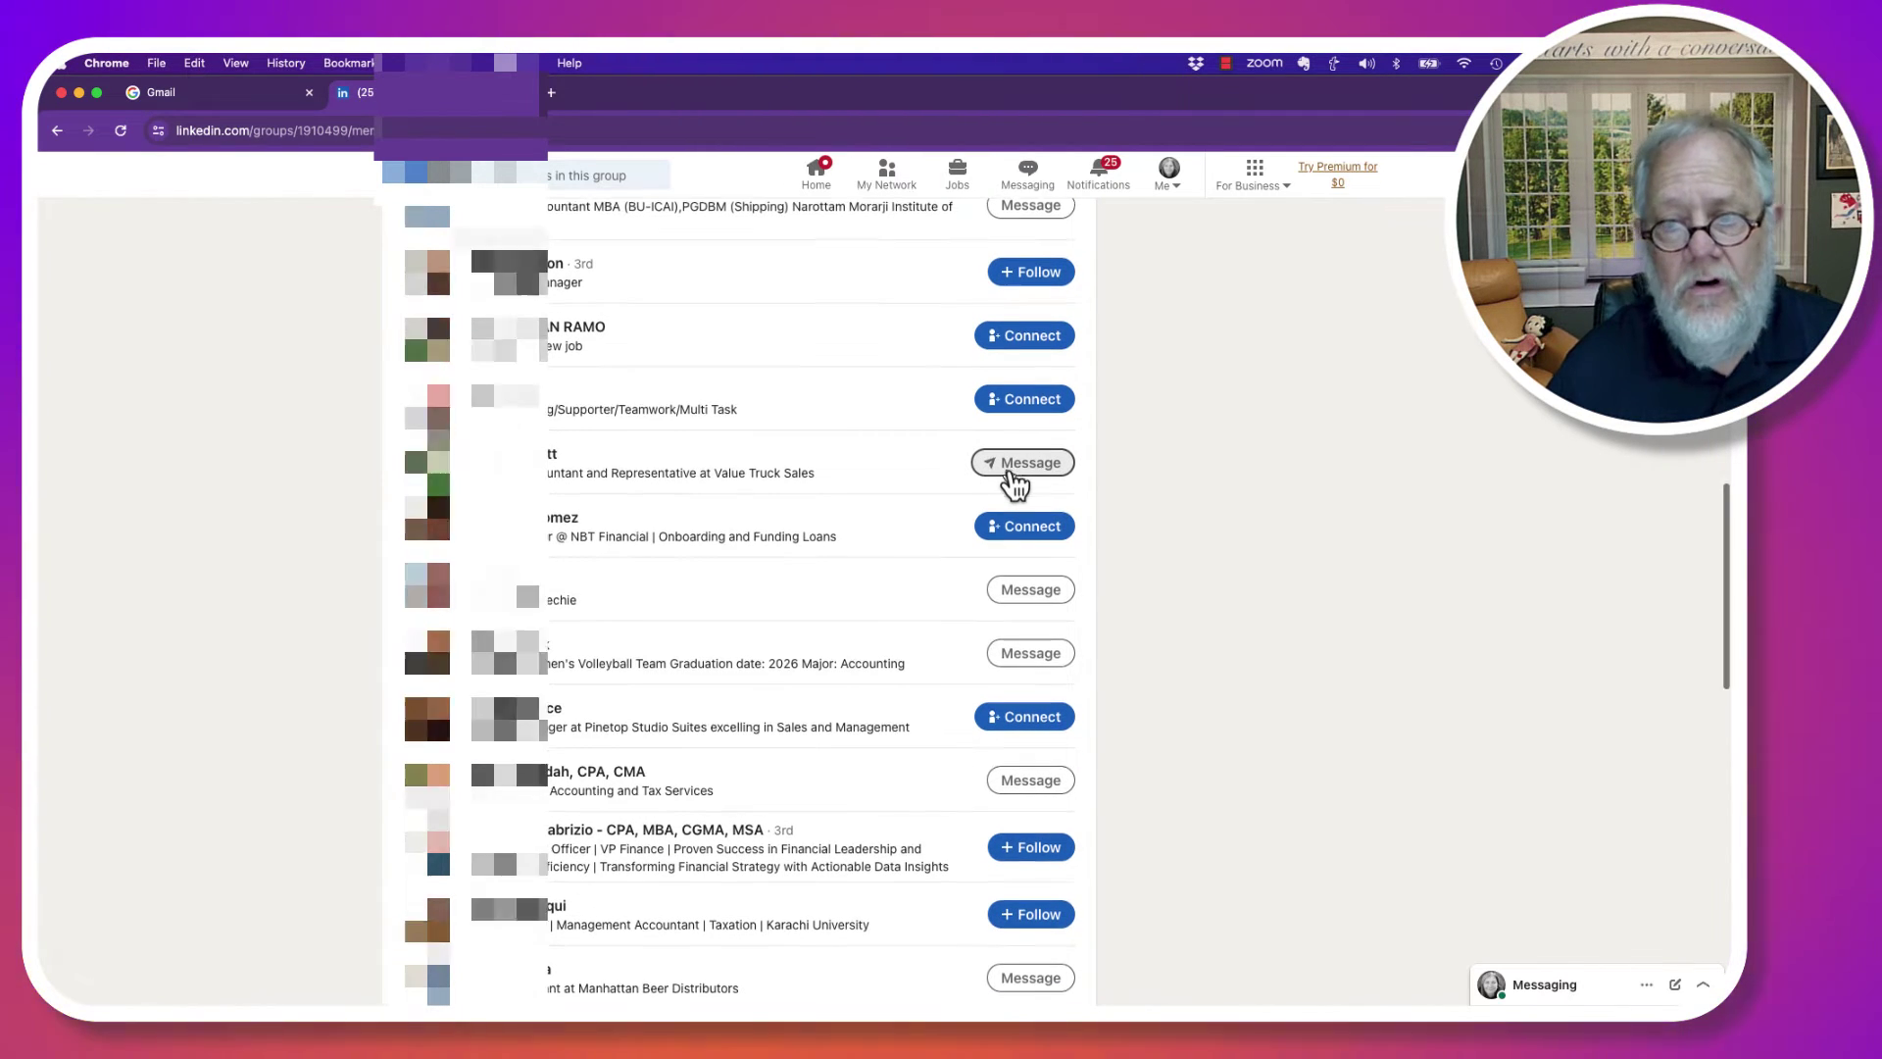
{"action": "scroll", "coordinate": [971, 474], "scroll_direction": "down", "scroll_amount": 2}
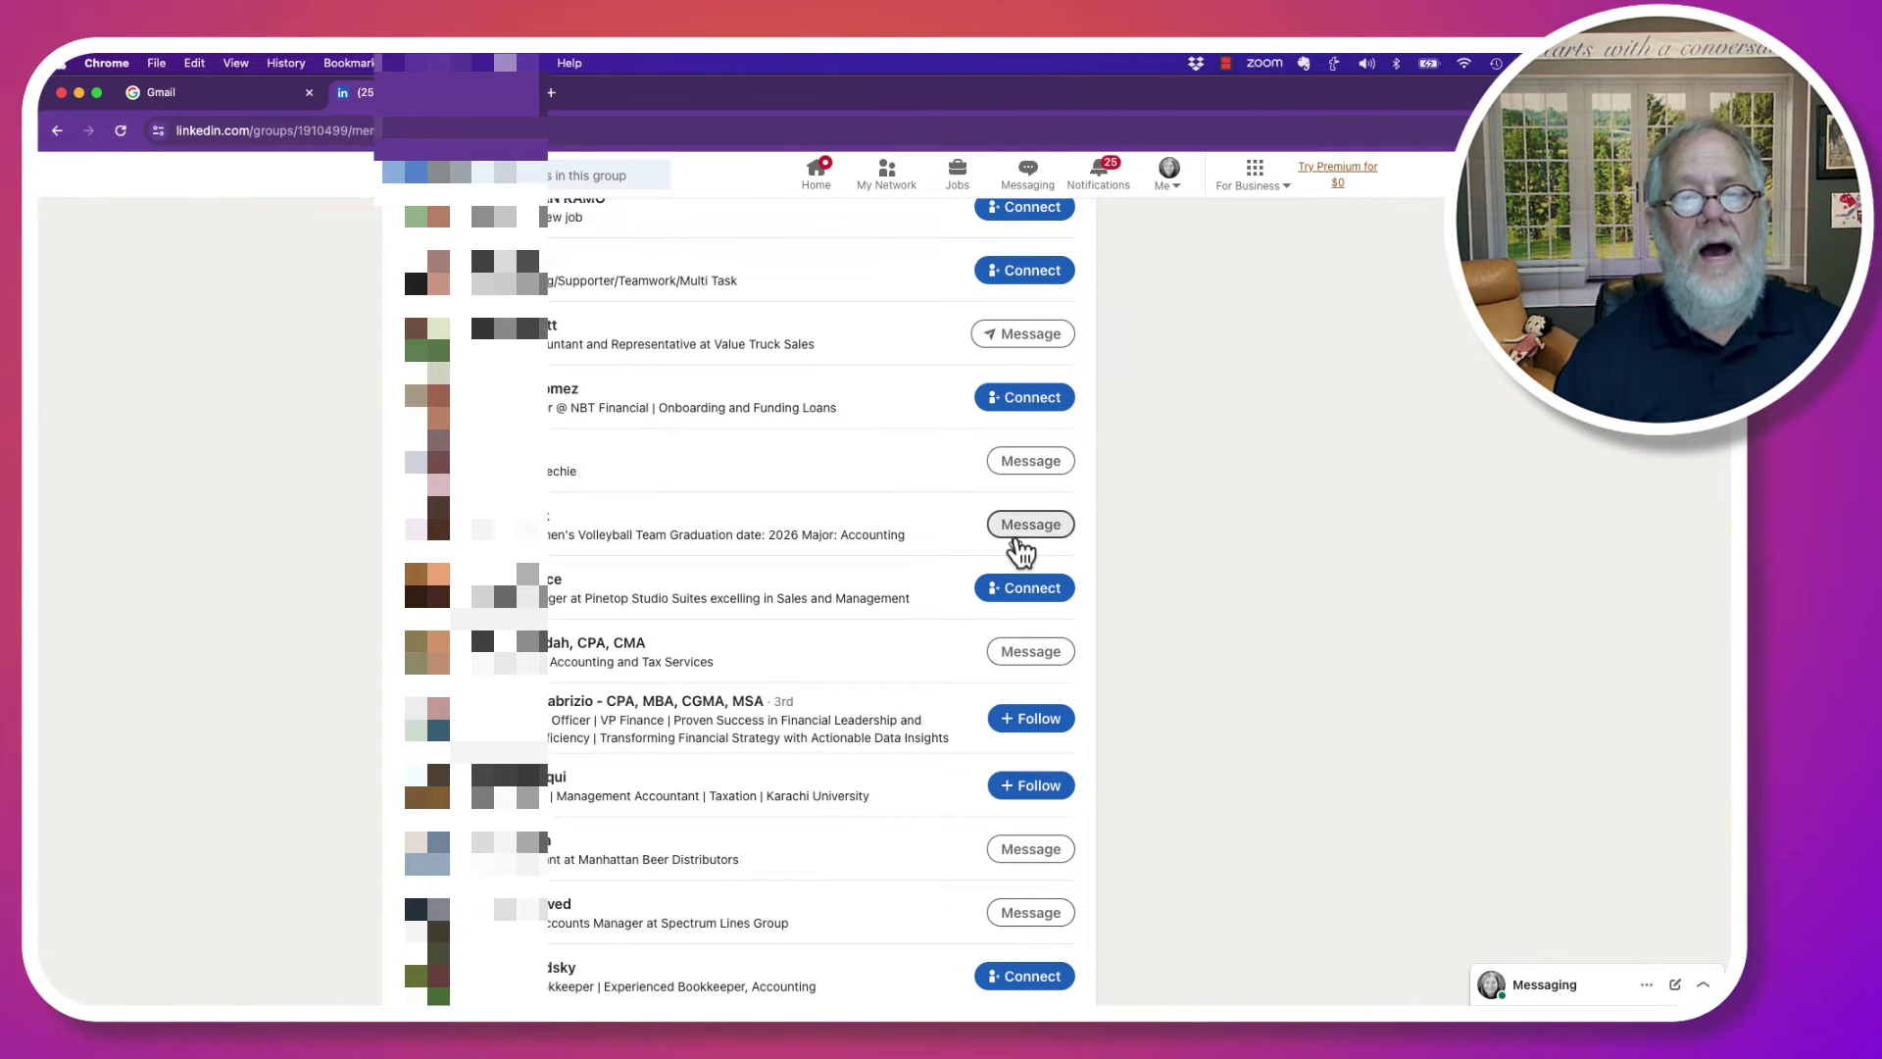
{"action": "scroll", "coordinate": [916, 704], "scroll_direction": "down", "scroll_amount": 8}
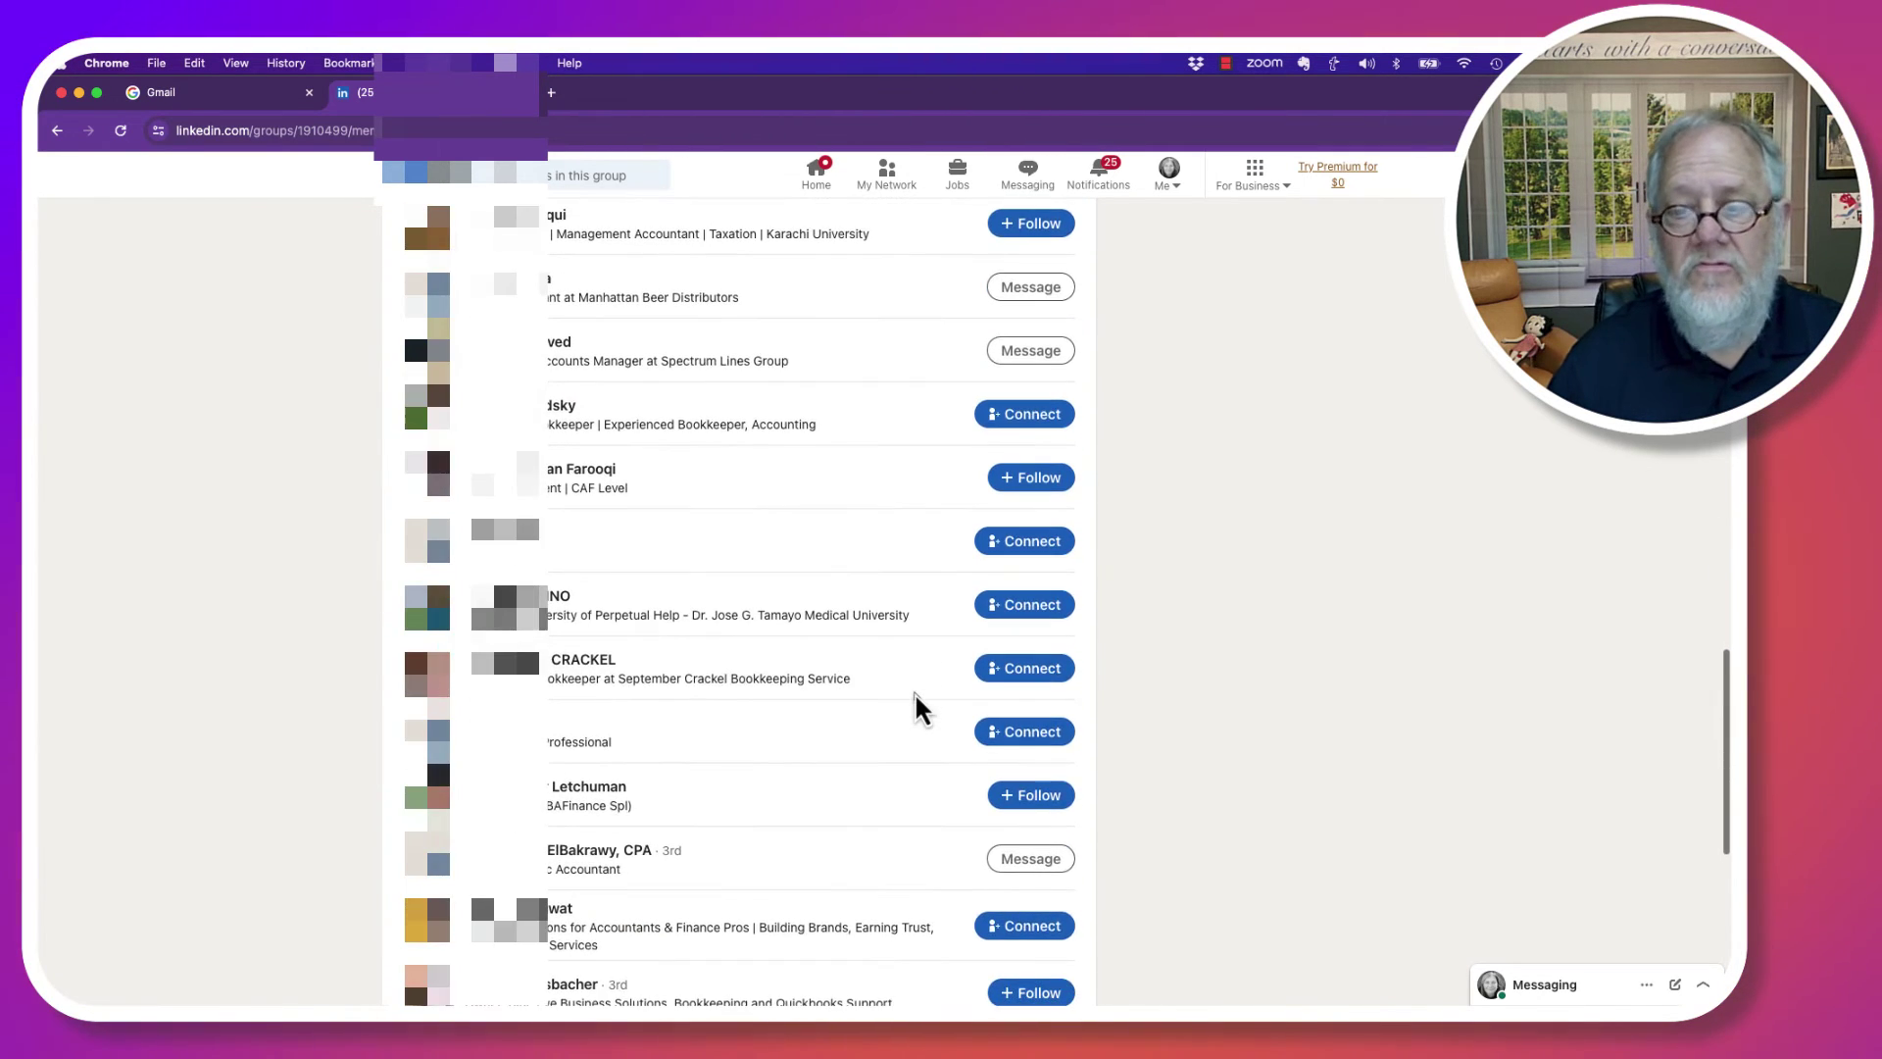
{"action": "scroll", "coordinate": [916, 698], "scroll_direction": "down", "scroll_amount": 4}
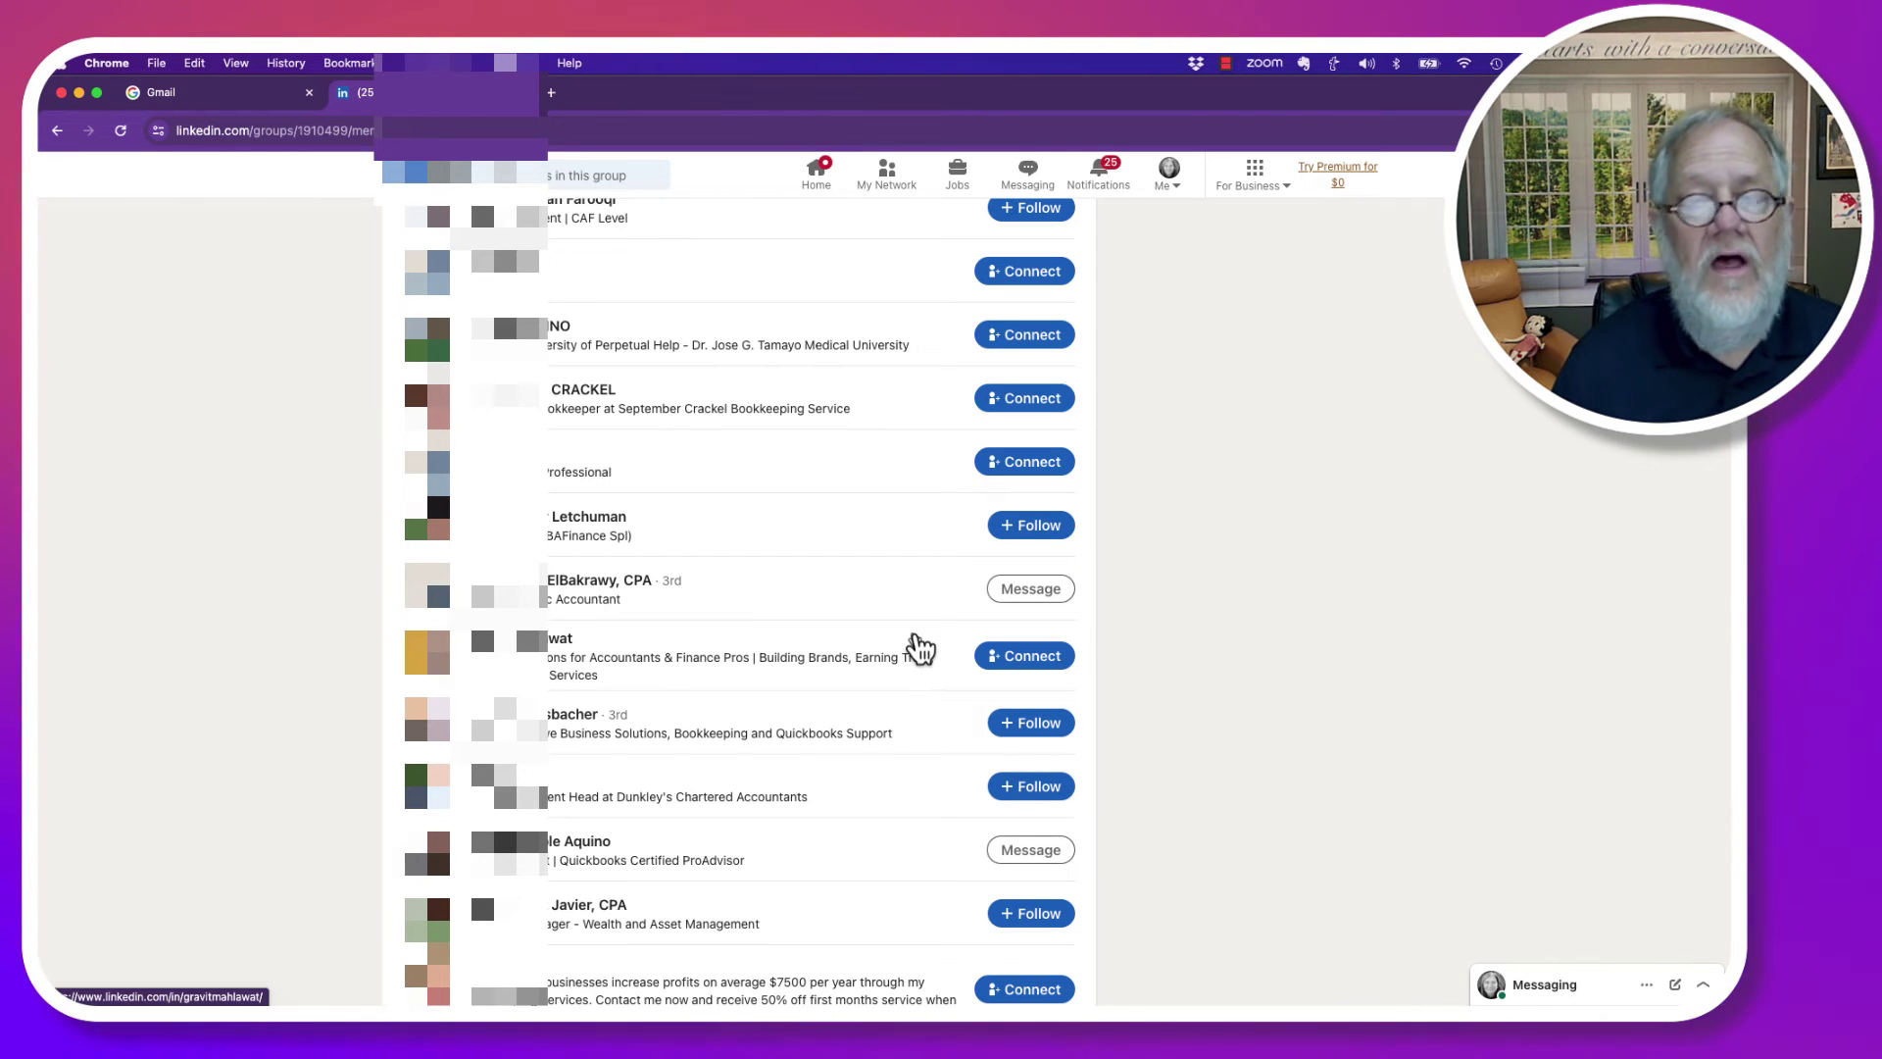
{"action": "scroll", "coordinate": [919, 647], "scroll_direction": "down", "scroll_amount": 2}
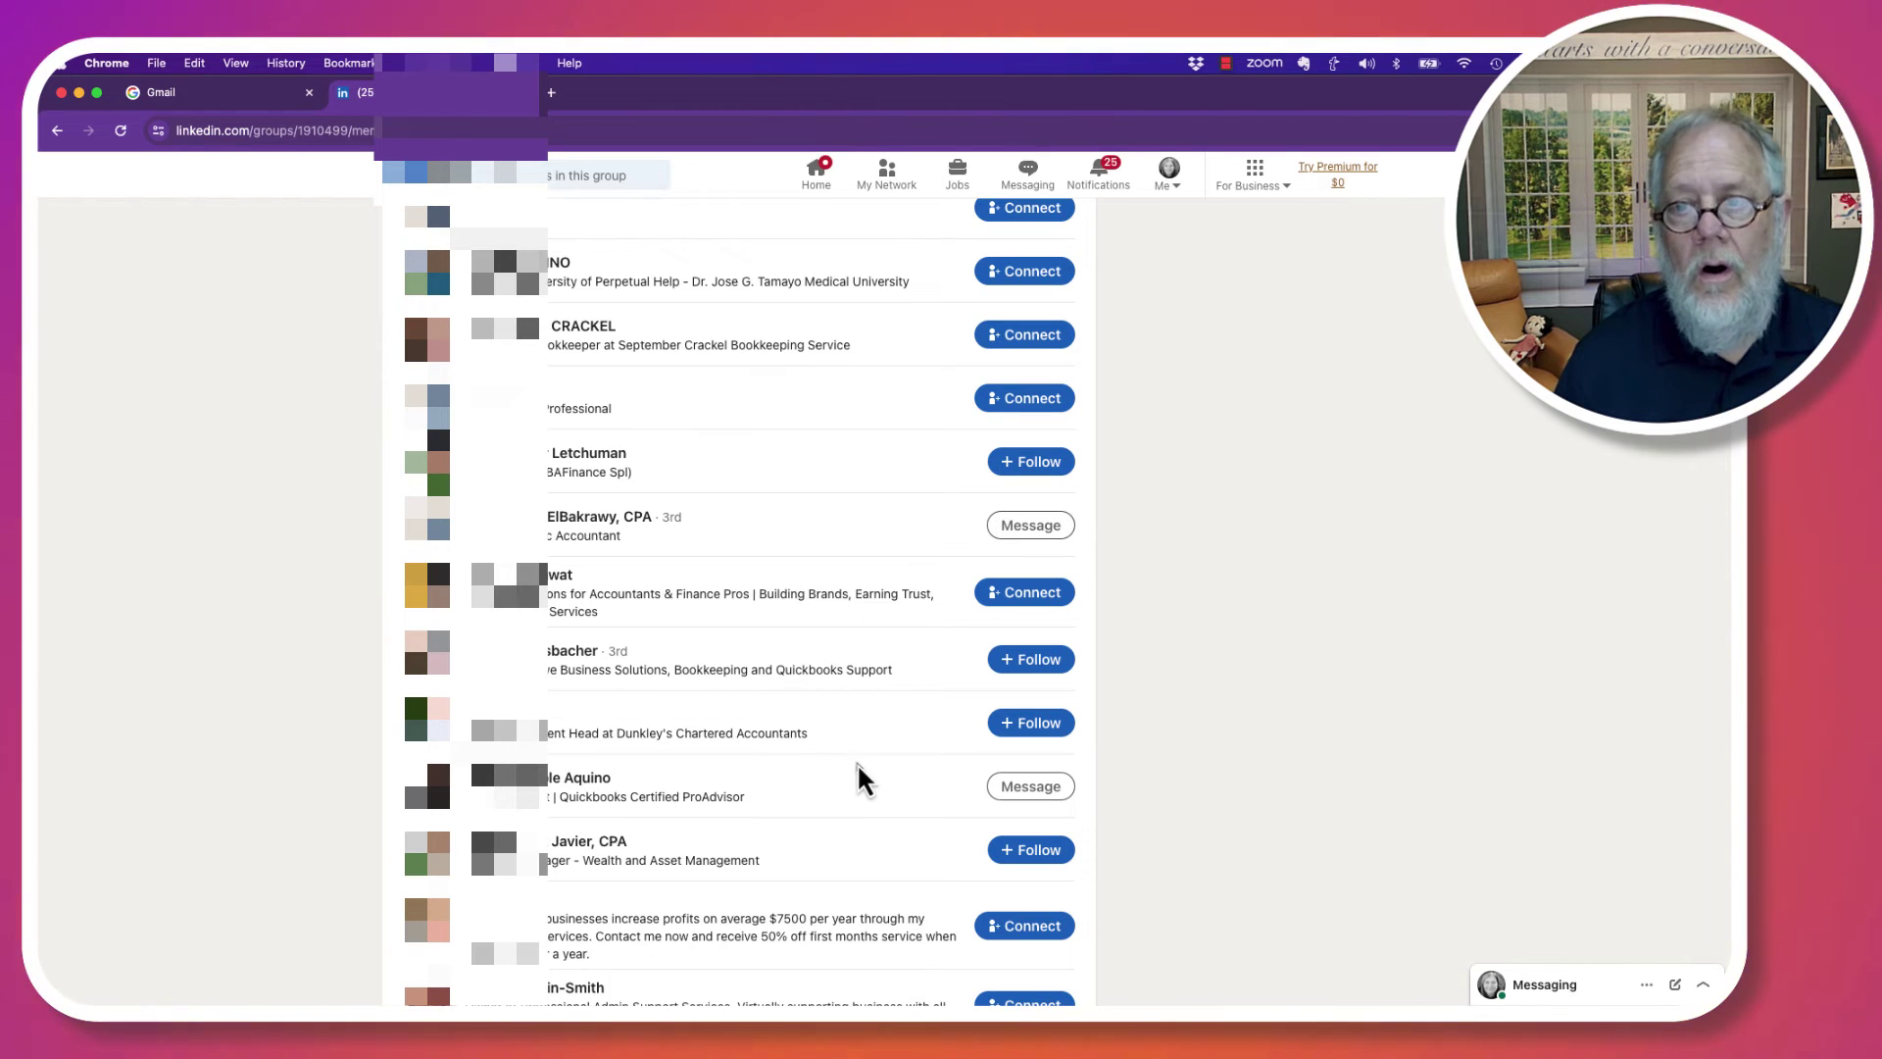
{"action": "scroll", "coordinate": [859, 767], "scroll_direction": "down", "scroll_amount": 15}
{"action": "scroll", "coordinate": [858, 767], "scroll_direction": "up", "scroll_amount": 5}
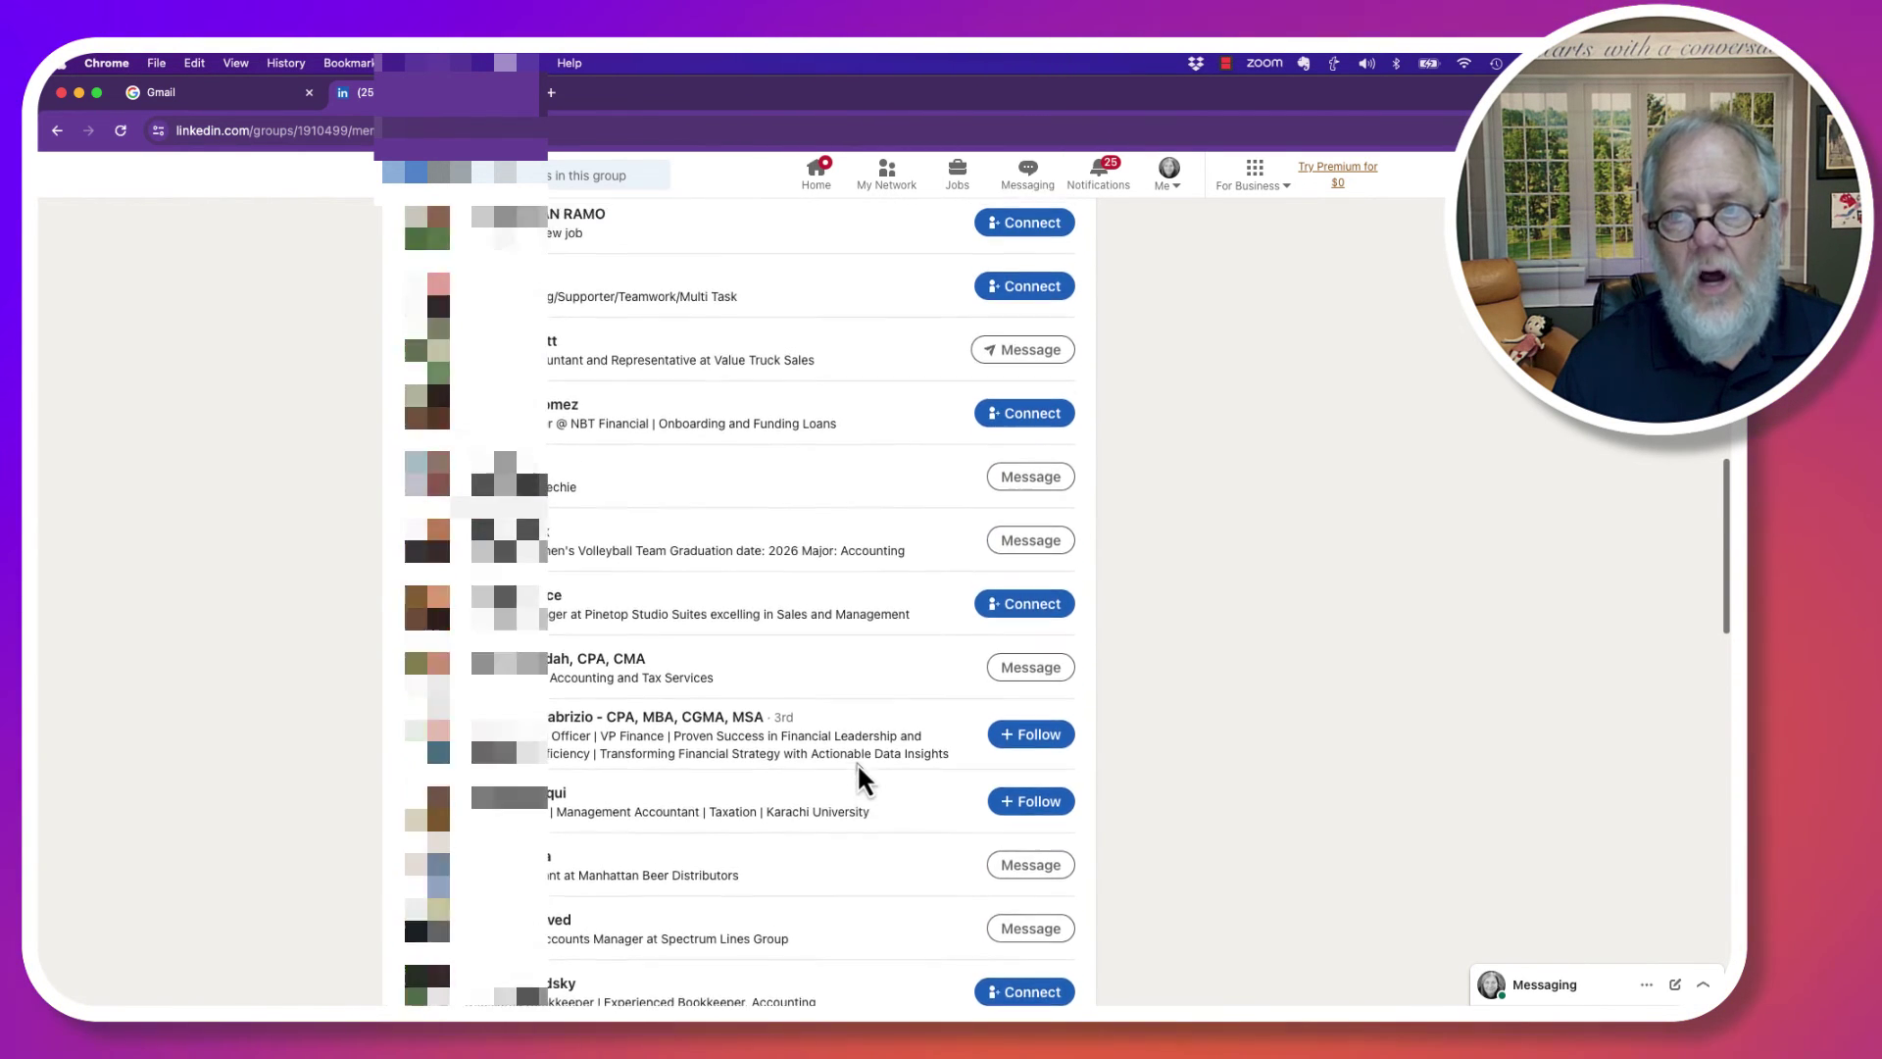
{"action": "scroll", "coordinate": [856, 774], "scroll_direction": "up", "scroll_amount": 4}
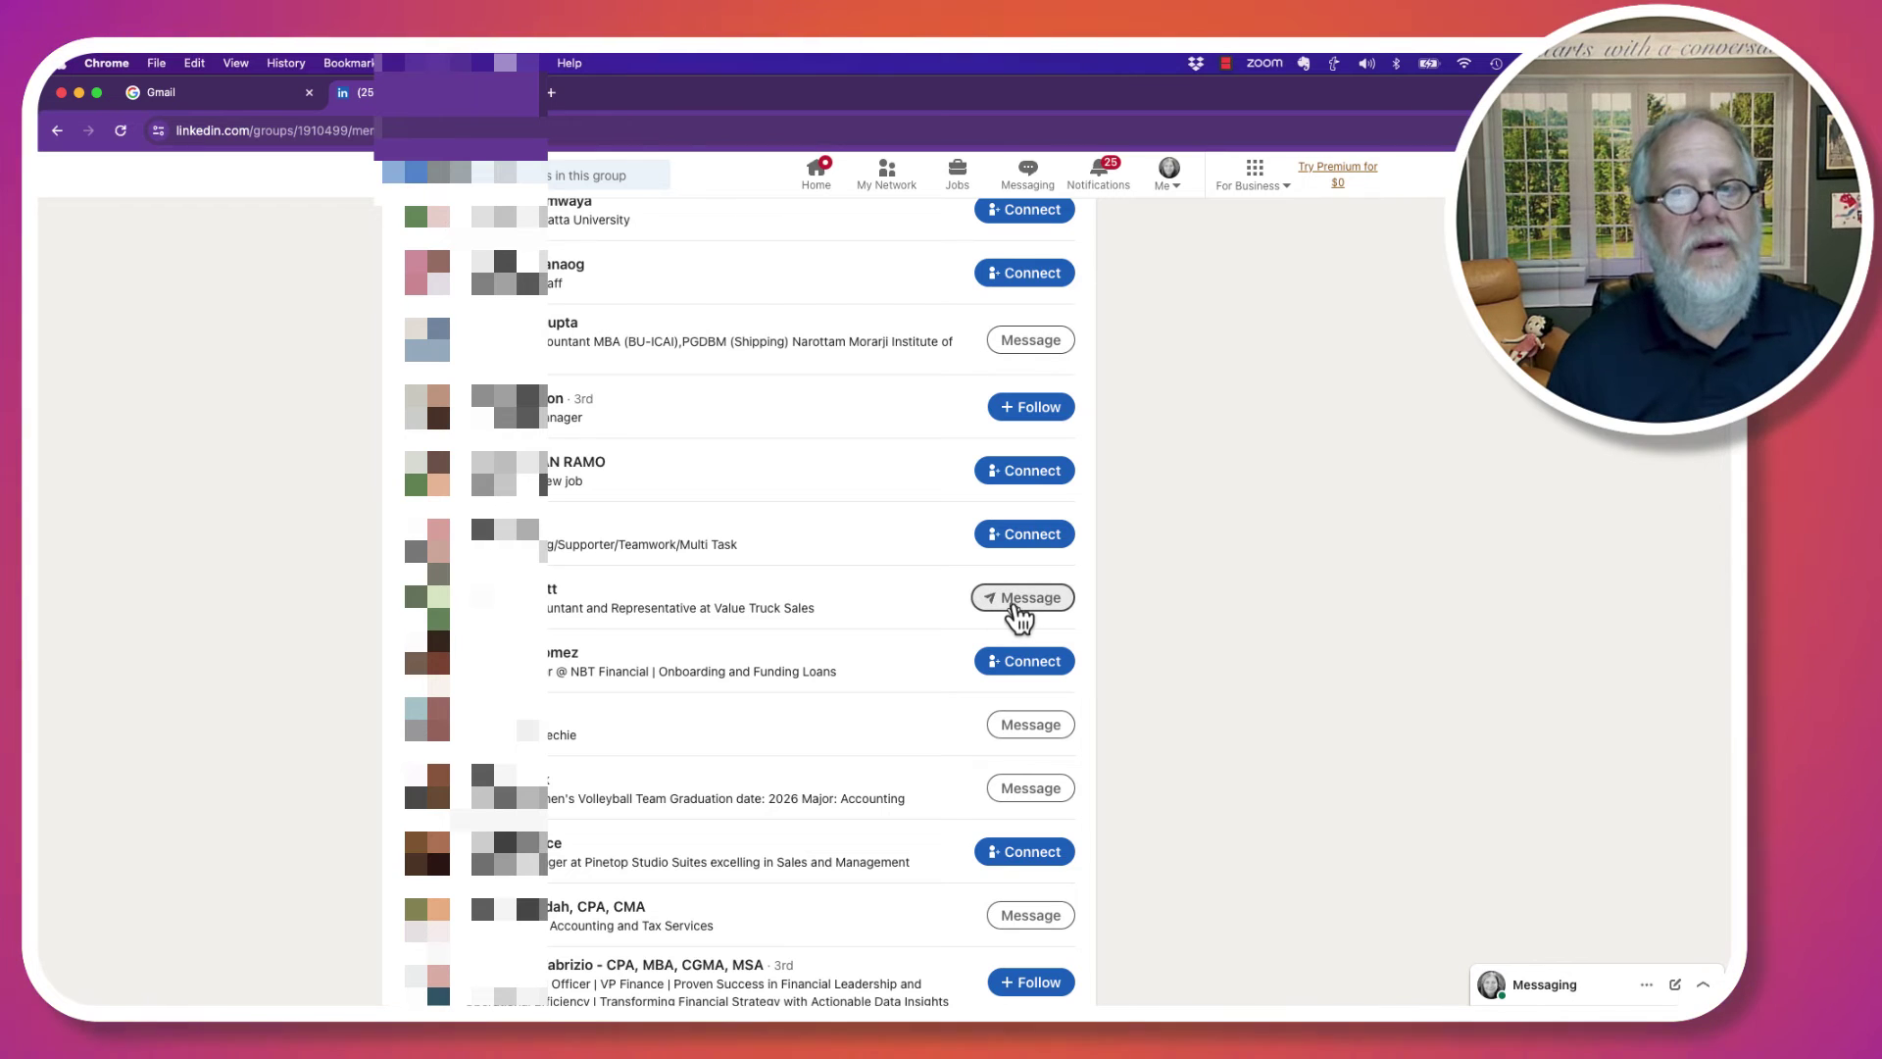